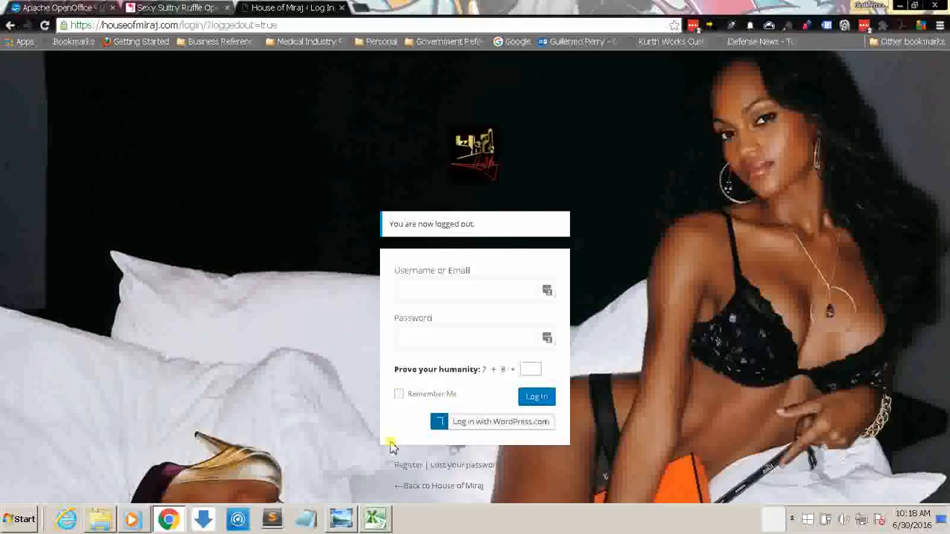
click(446, 293)
click(435, 337)
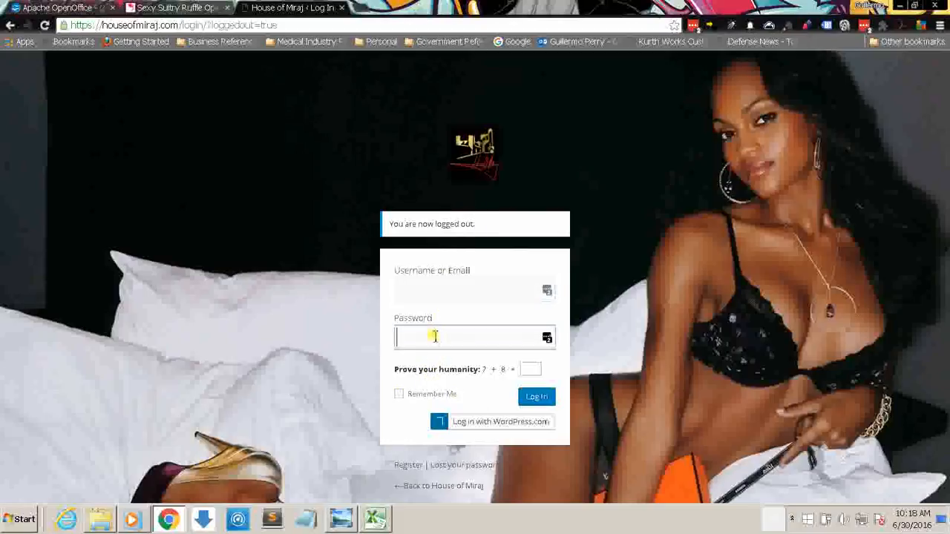
click(436, 290)
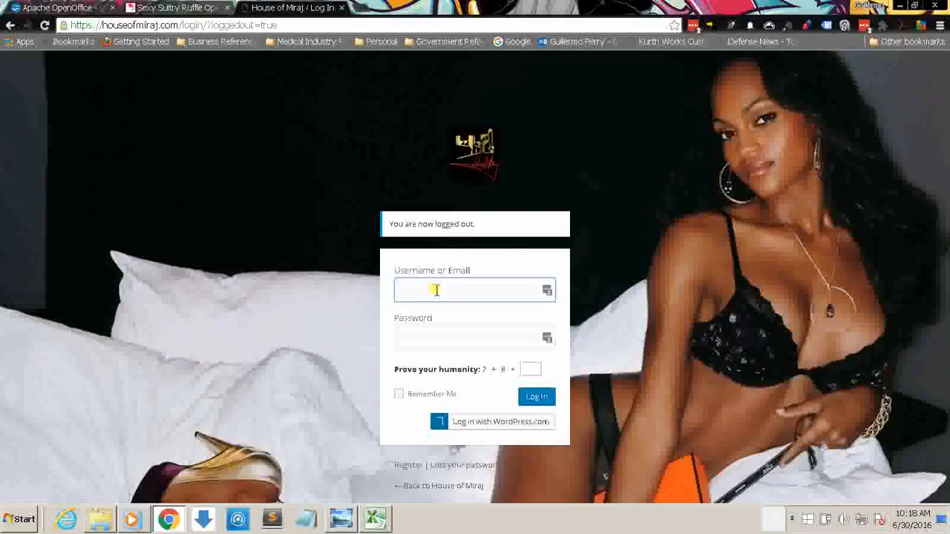
Step: Switch to Windows Explorer and open InventoryList.xlsx from the HouseOfMiraj-InventoryArchive folder
click(100, 519)
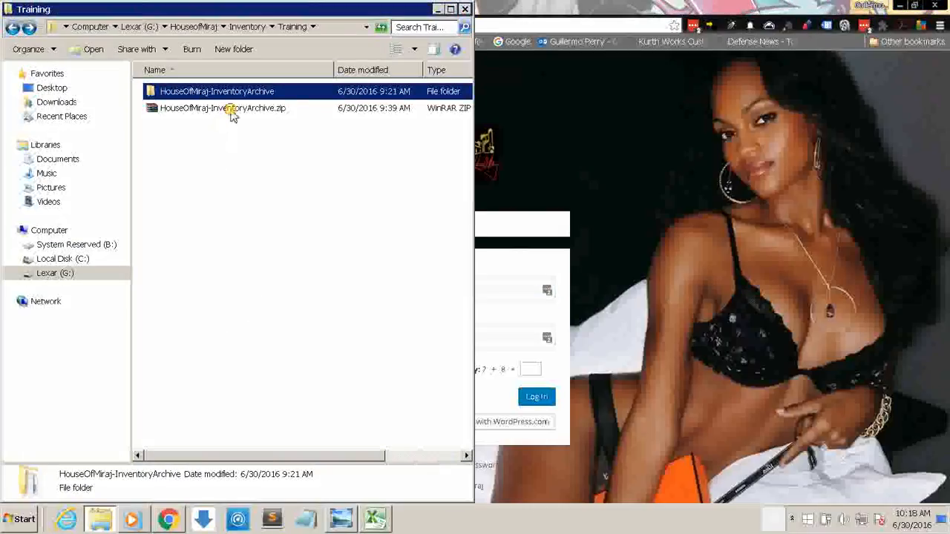
click(204, 111)
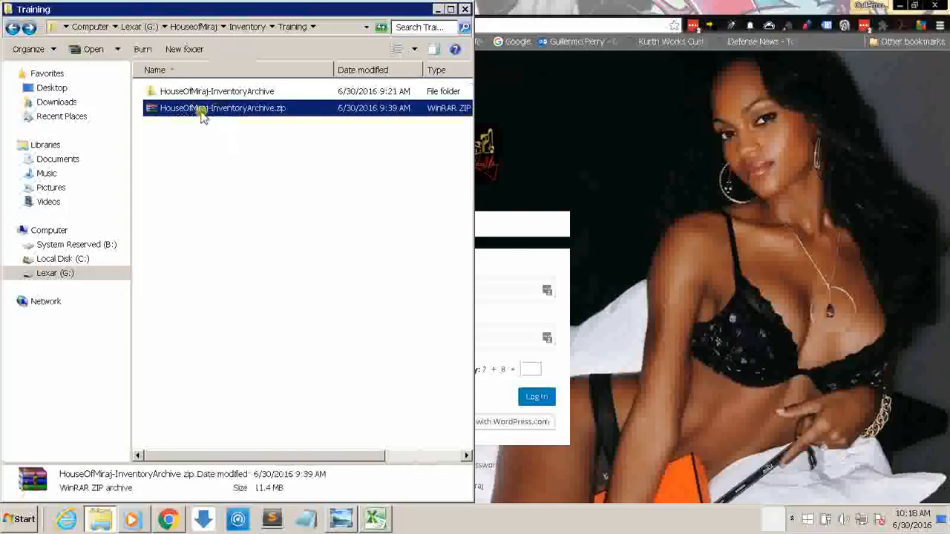
right_click(256, 110)
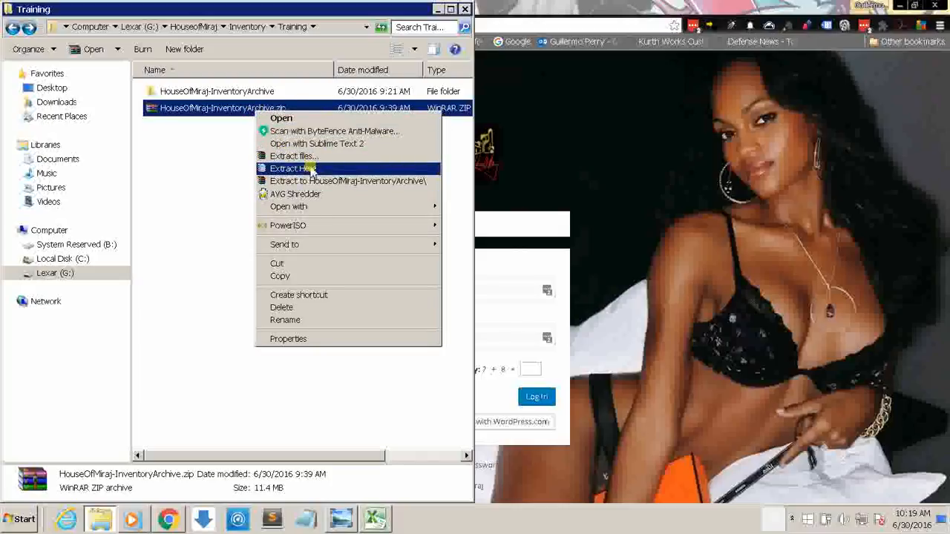
click(232, 95)
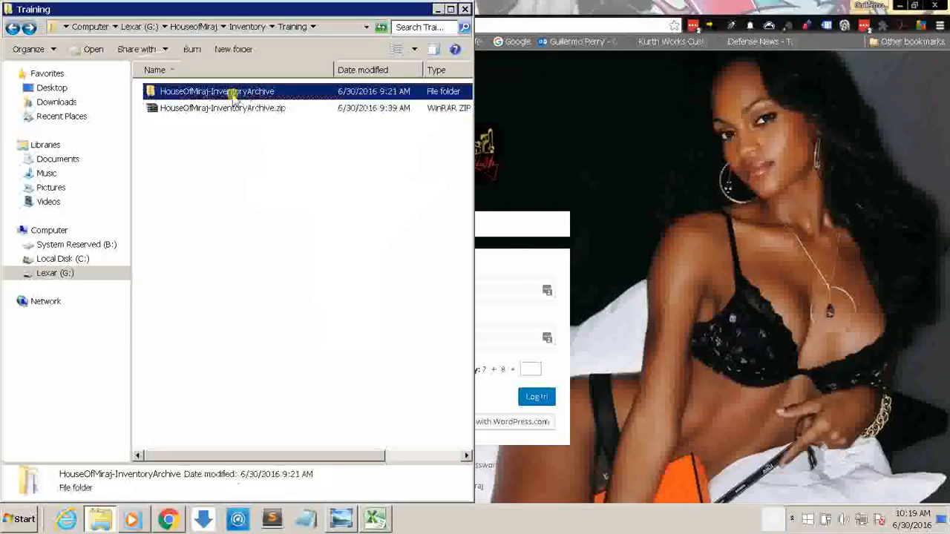
double_click(233, 95)
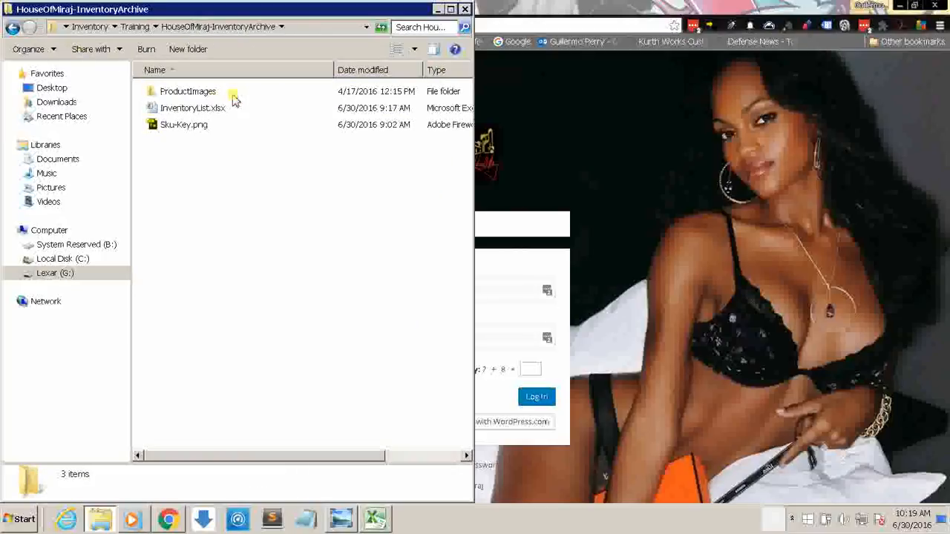
double_click(197, 109)
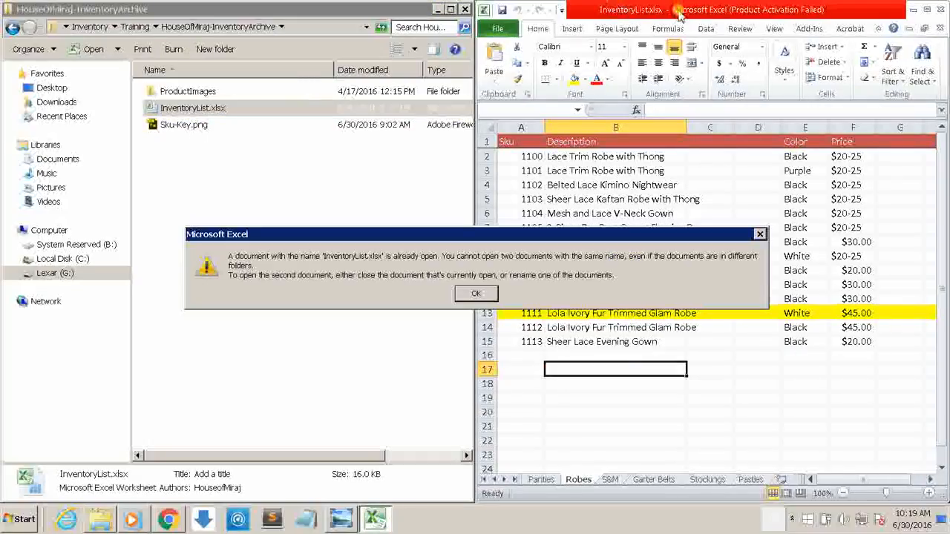
click(475, 294)
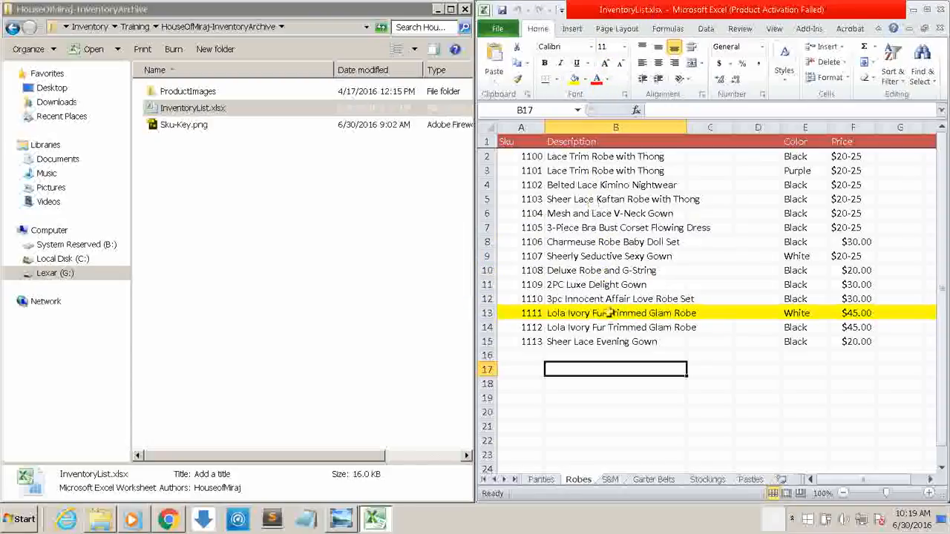
Step: Switch to Chrome and view the Apache OpenOffice download page with its web address
click(167, 521)
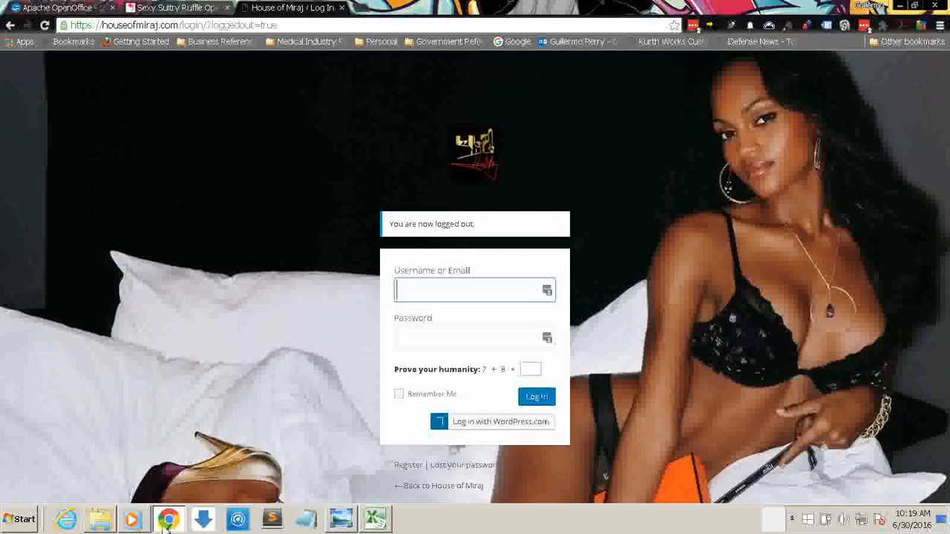
click(51, 7)
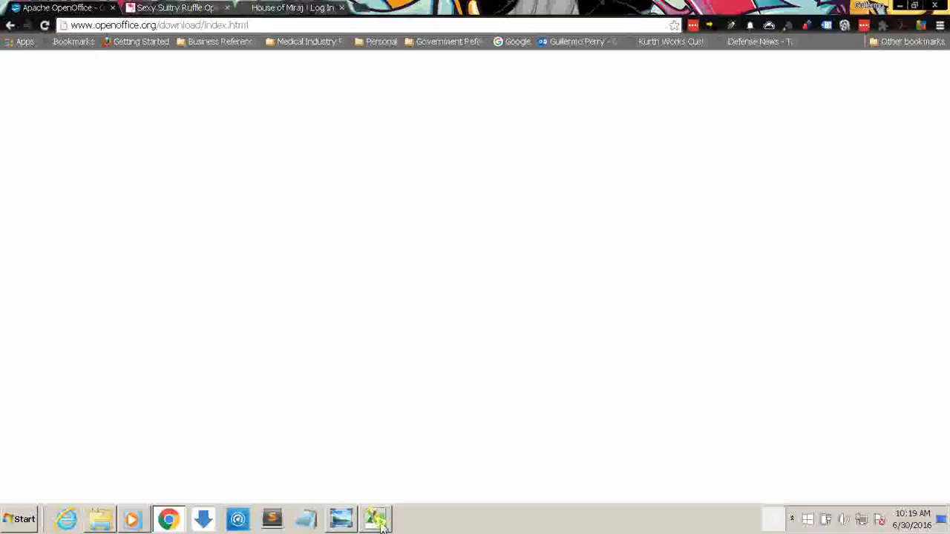
key(ctrl+l)
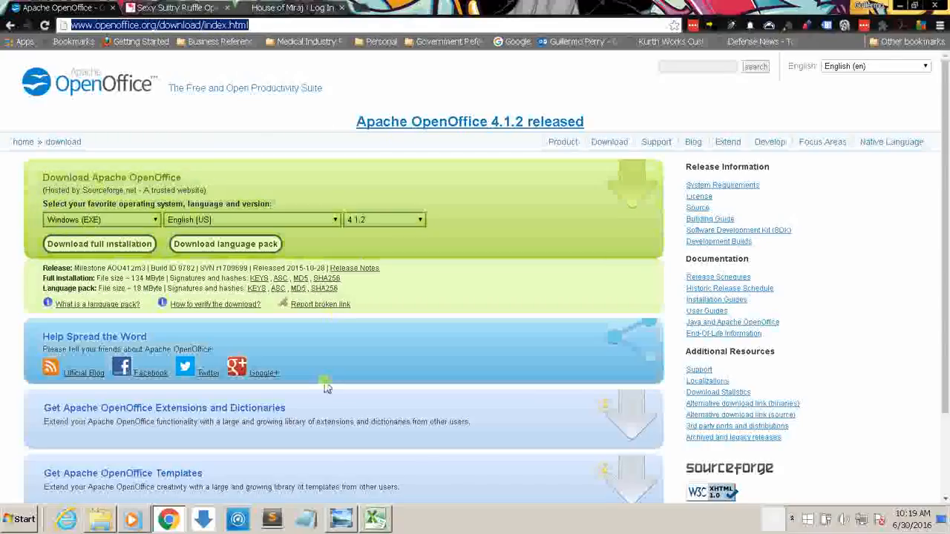
Step: Return to the InventoryList.xlsx workbook in Excel with the HouseOfMiraj-InventoryArchive folder displayed beside it
click(377, 519)
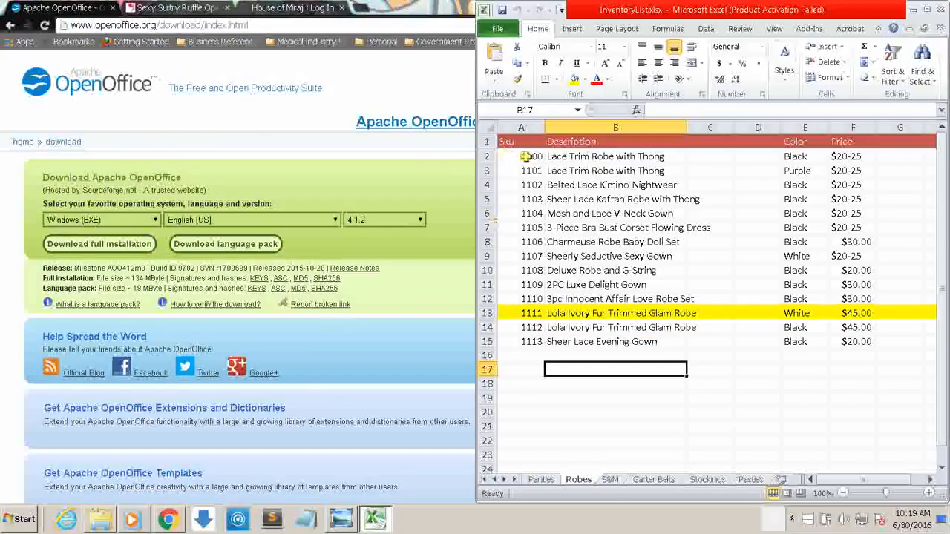
click(316, 7)
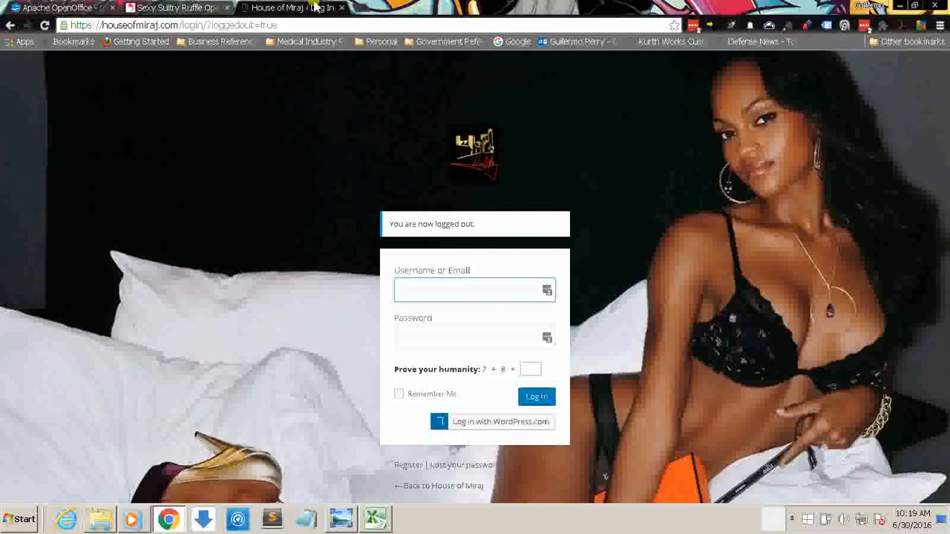
click(104, 522)
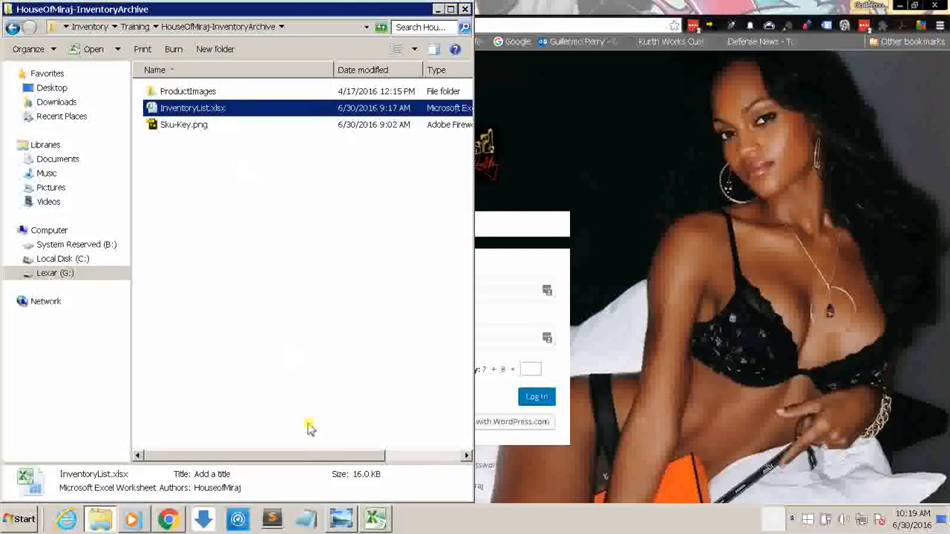
click(375, 519)
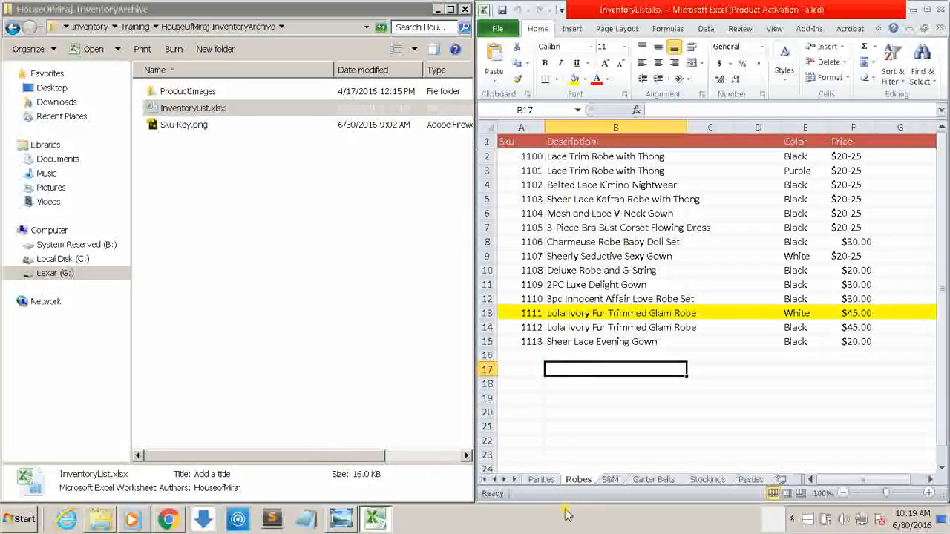
Step: Maximize the workbook and compare the column layout of the Panties sheet with the Robes and S&M sheets
click(540, 480)
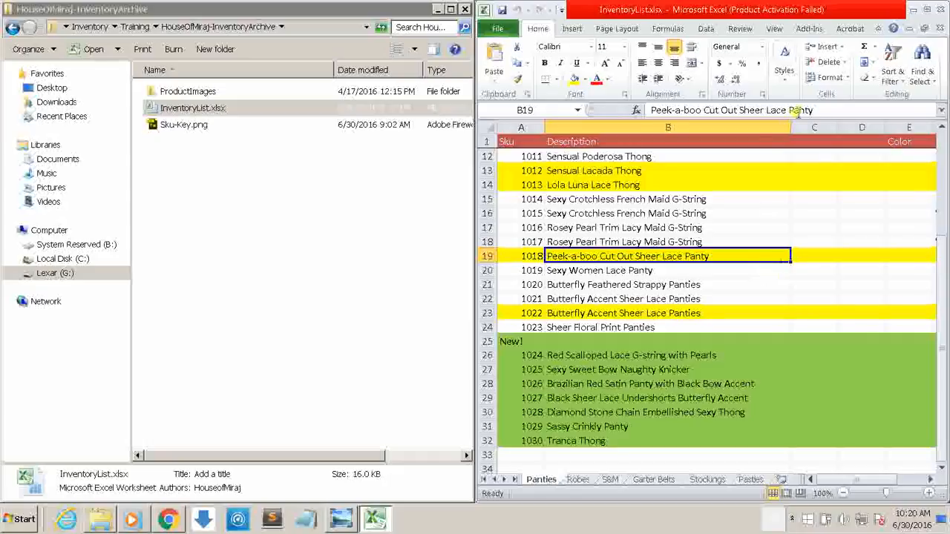
double_click(775, 10)
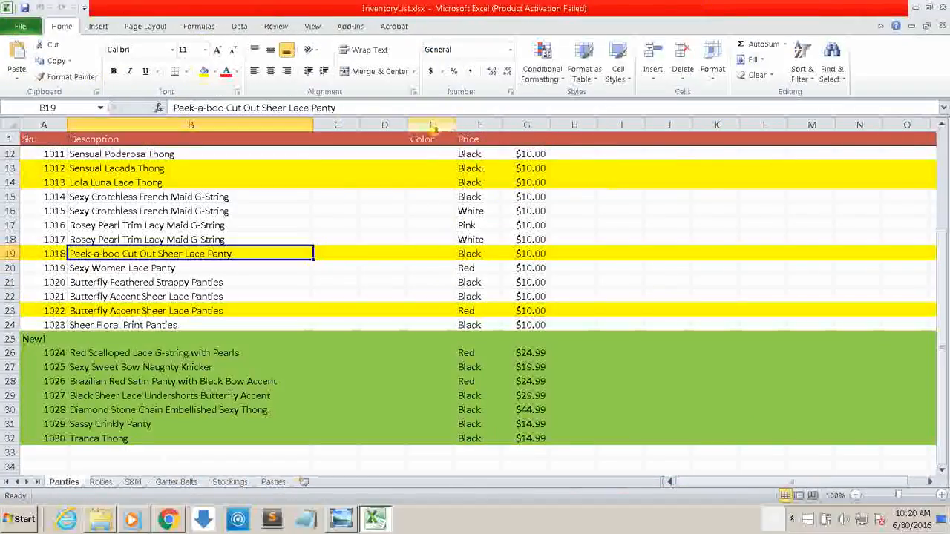
click(473, 153)
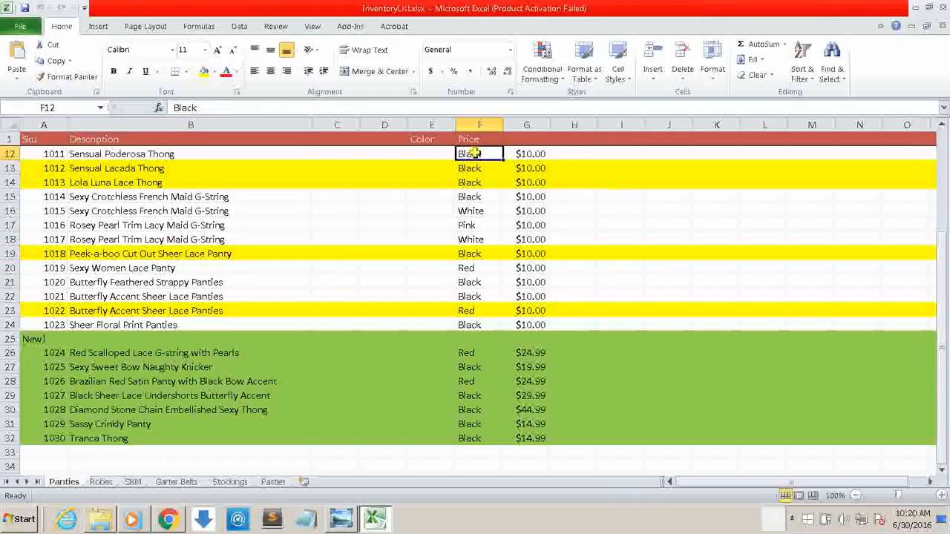
click(101, 482)
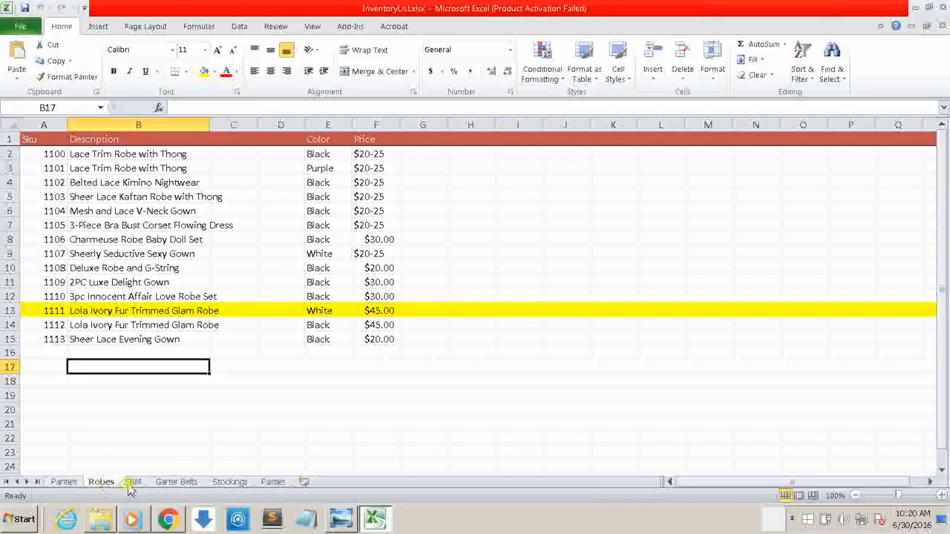
click(132, 482)
click(65, 482)
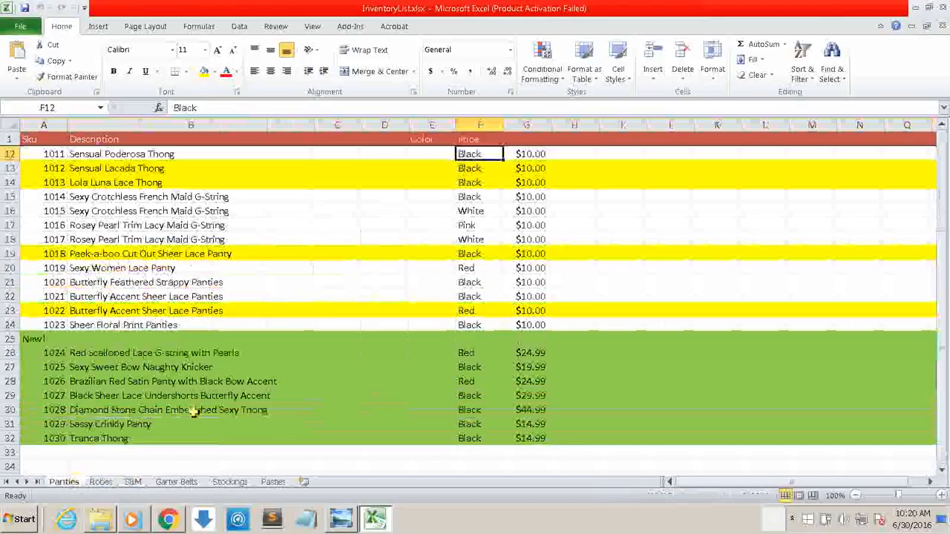
Step: Move the color values of the Panties sheet from F12:F33 into the Color column starting at E12
drag(473, 457, 433, 445)
key(ctrl+c)
key(ctrl+v)
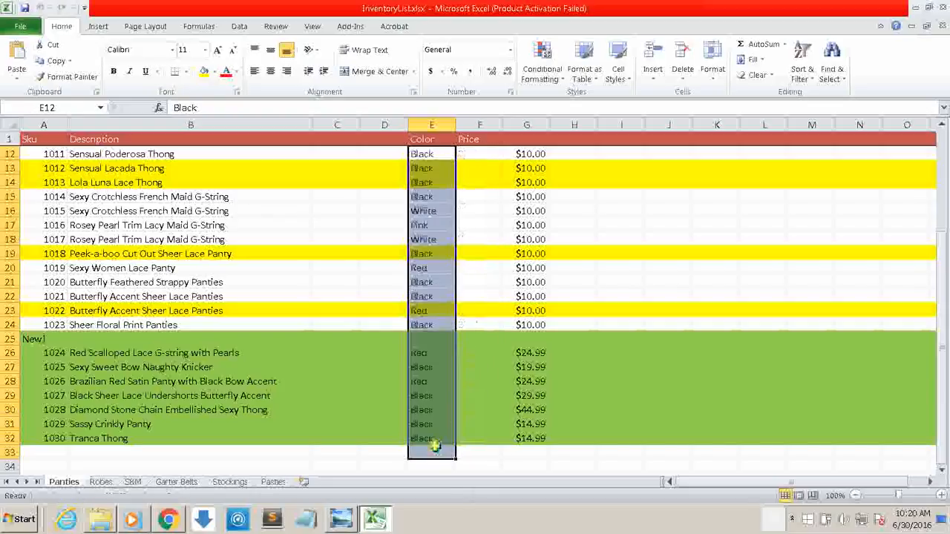
click(526, 449)
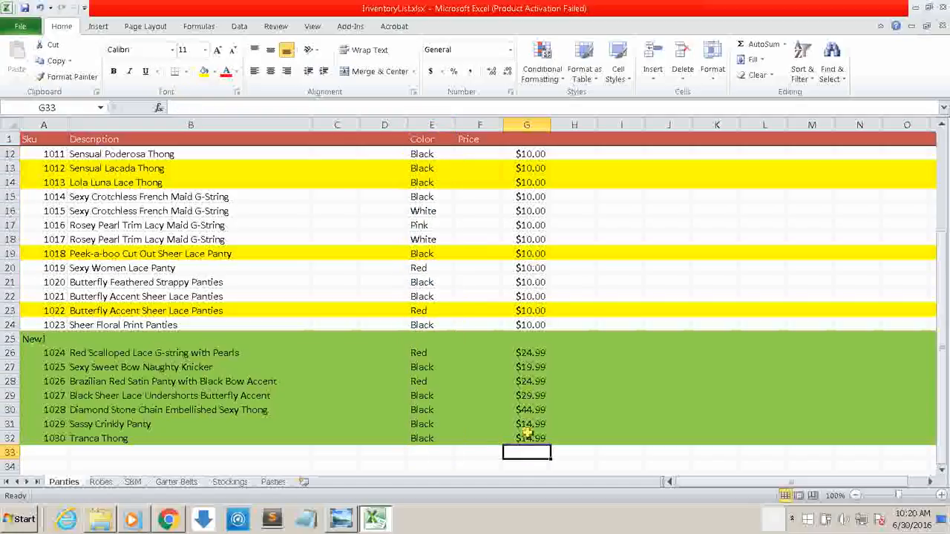
drag(527, 450, 523, 154)
key(ctrl+c)
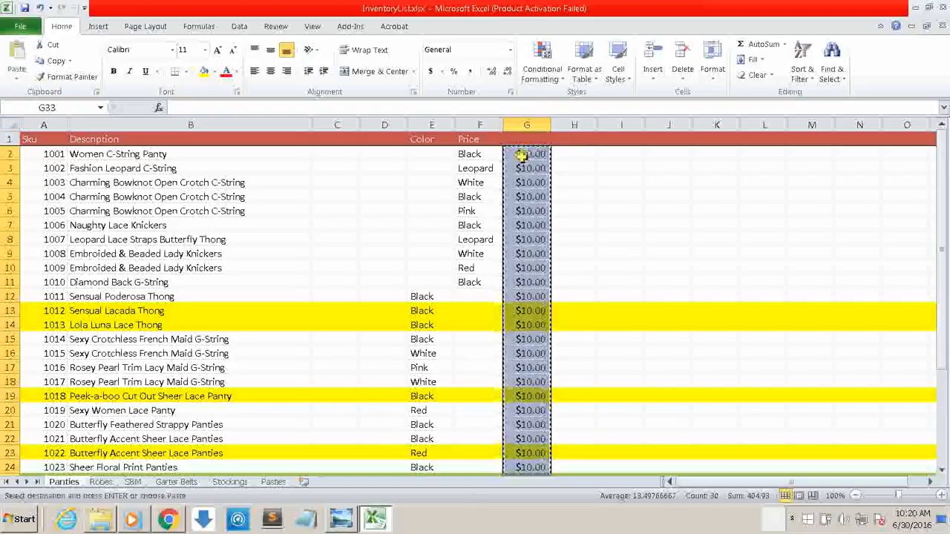
click(489, 197)
Step: Move the remaining color values from F2:F11 into E2:E11 of the Color column
drag(475, 154, 475, 276)
key(ctrl+c)
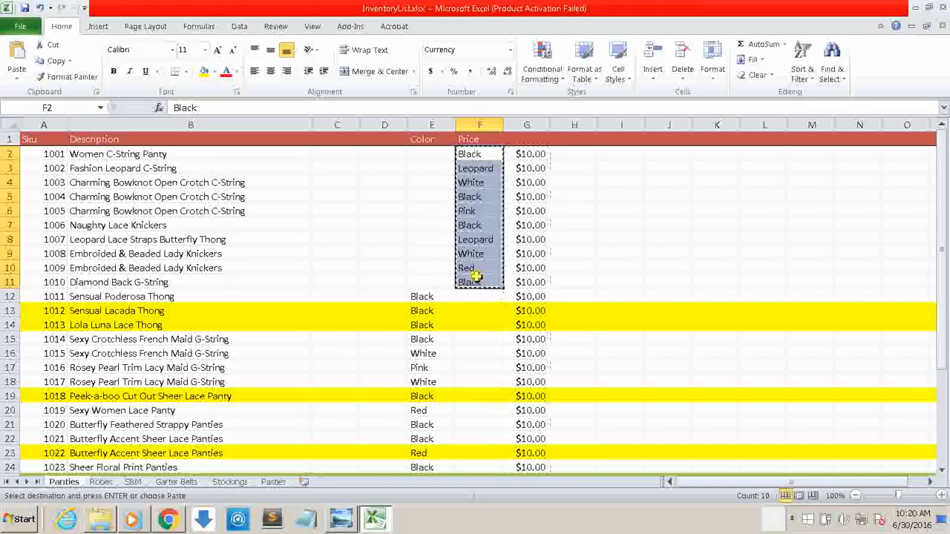
drag(418, 154, 430, 276)
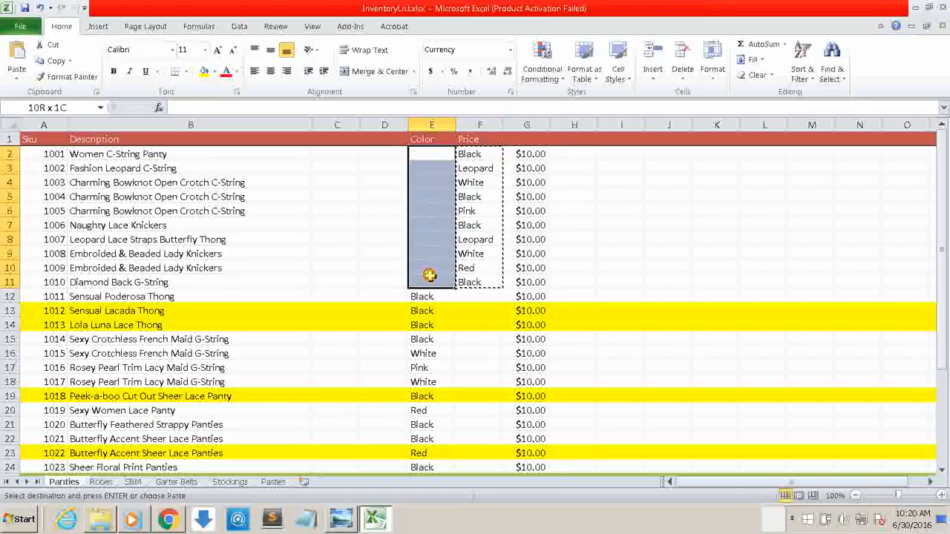
key(ctrl+v)
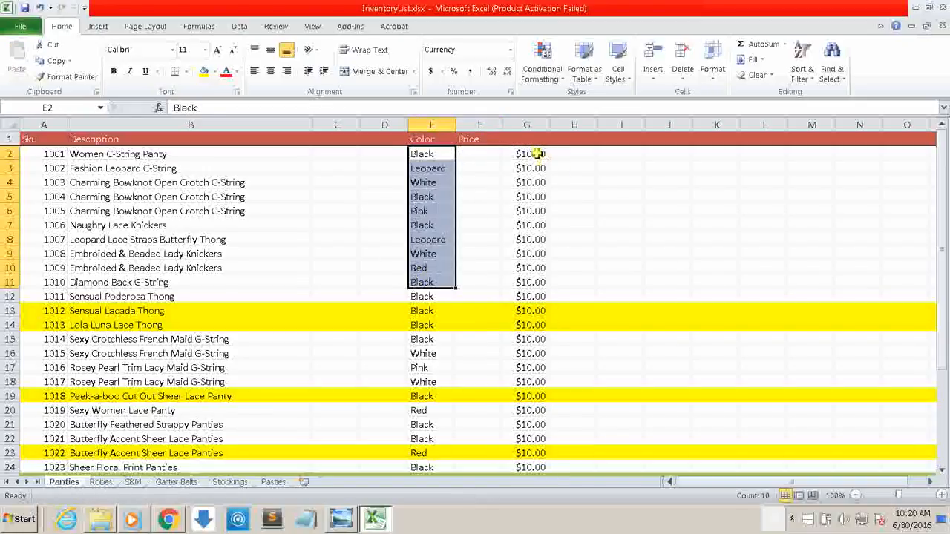
Step: Move the price amounts from G2:G32 into the Price column, cells F2:F32
drag(535, 153, 541, 456)
key(ctrl+c)
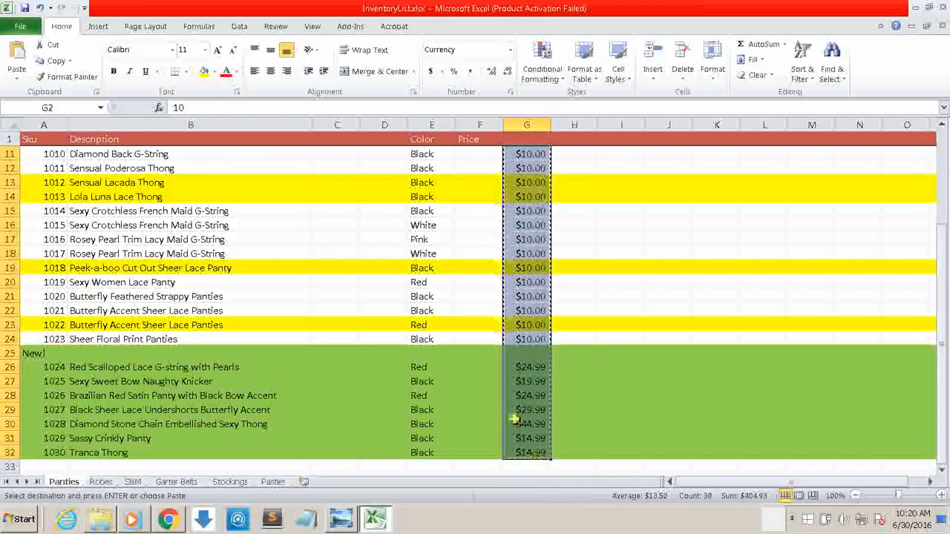
drag(482, 452, 500, 198)
click(526, 195)
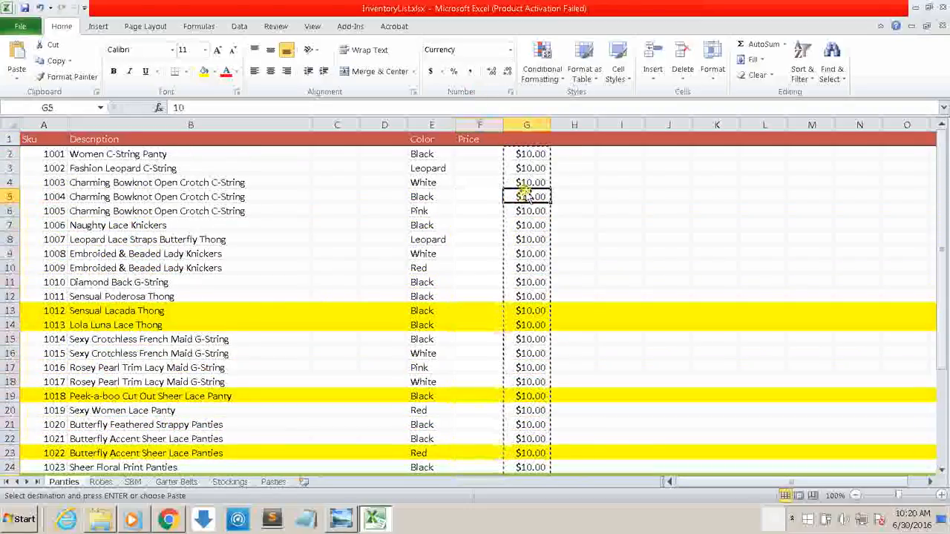
click(477, 155)
drag(477, 154, 485, 451)
key(ctrl+v)
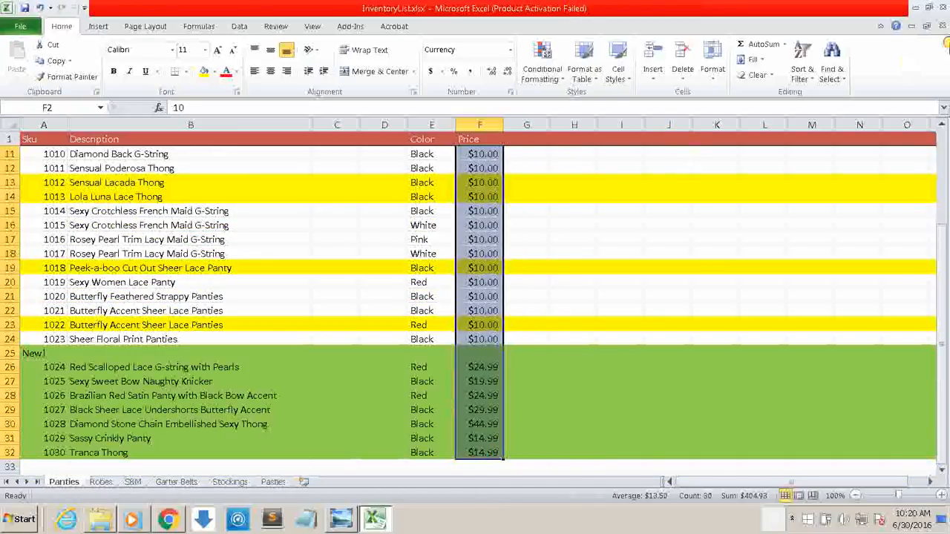
Step: Place the workbook beside the Explorer window and show the Panties folder inside ProductImages as large icons
key(super+Right)
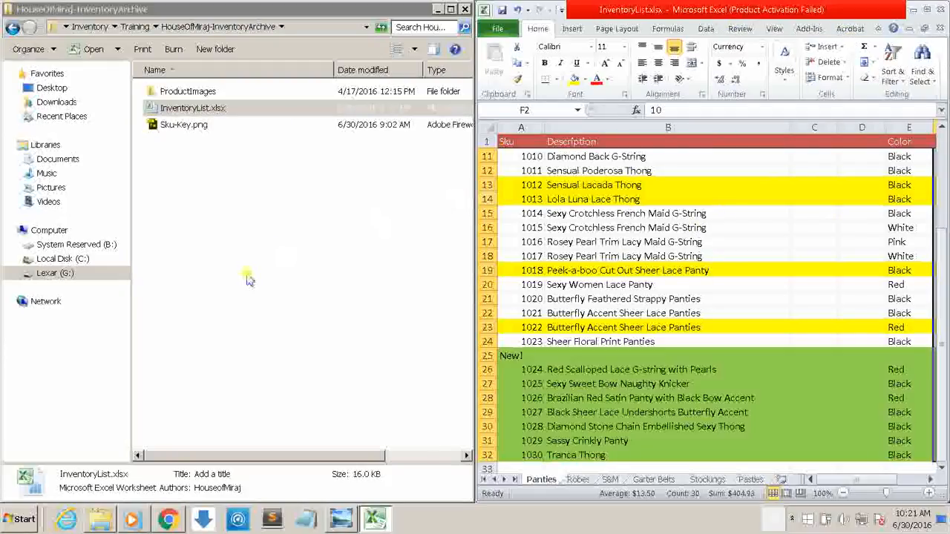
click(197, 127)
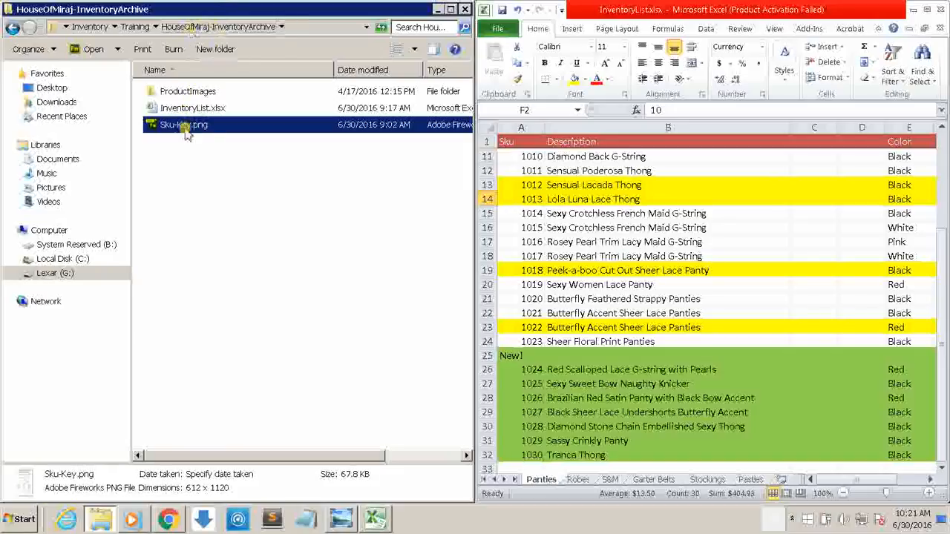
double_click(197, 91)
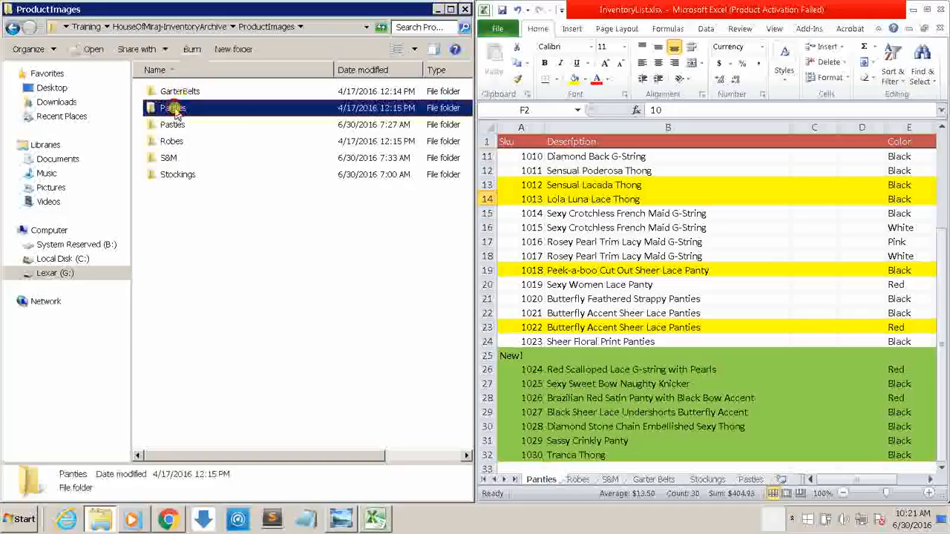
double_click(175, 108)
click(413, 49)
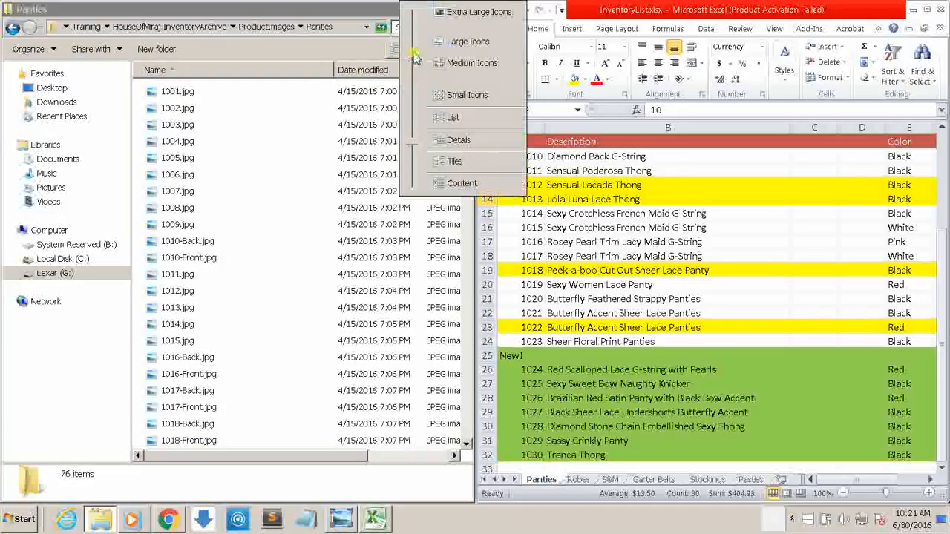
click(445, 42)
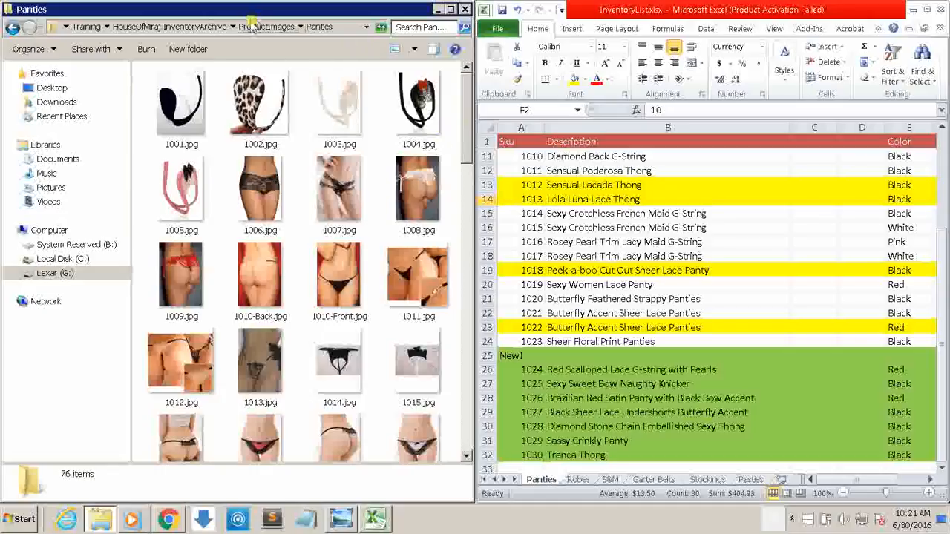
Step: Reopen the Panties folder from ProductImages and compare its image file names with the SKUs from the first row of the Panties sheet
click(262, 30)
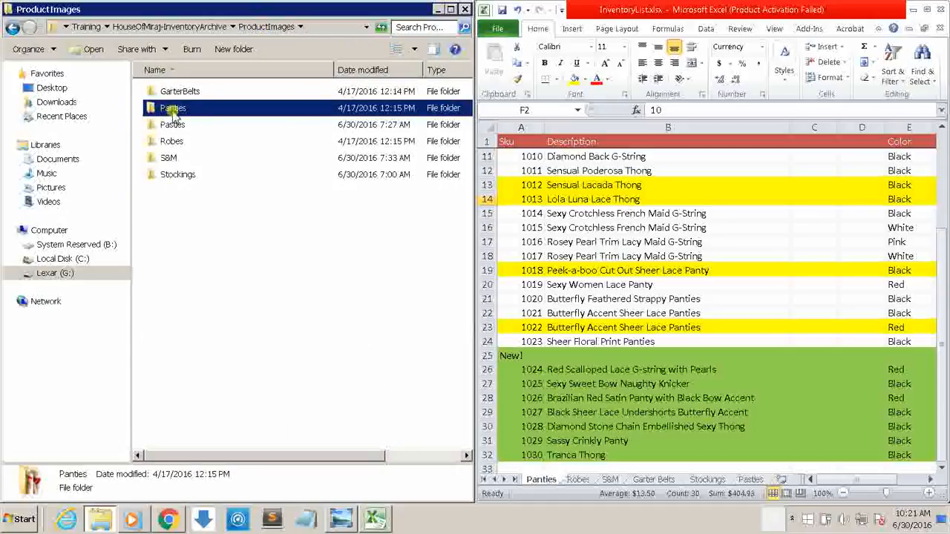
double_click(173, 109)
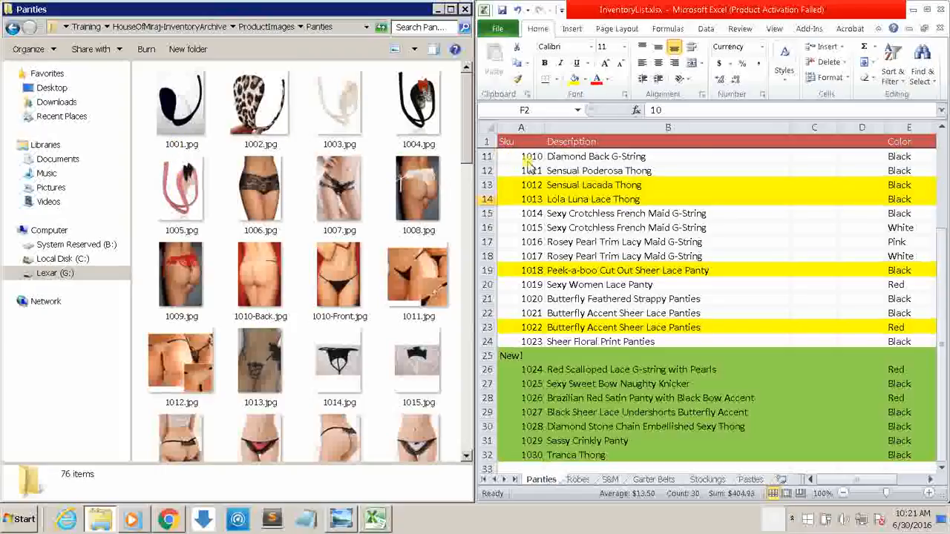
click(942, 223)
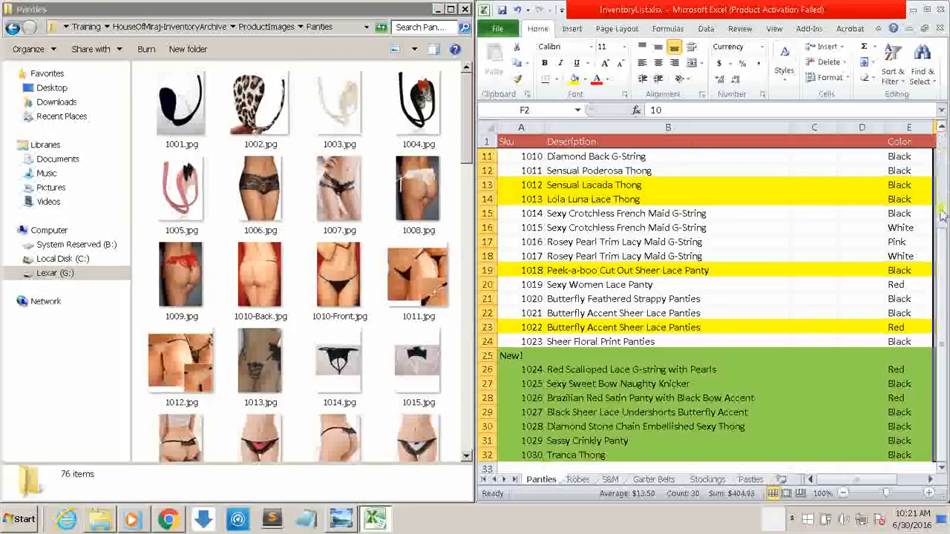
scroll(941, 215, up, 3)
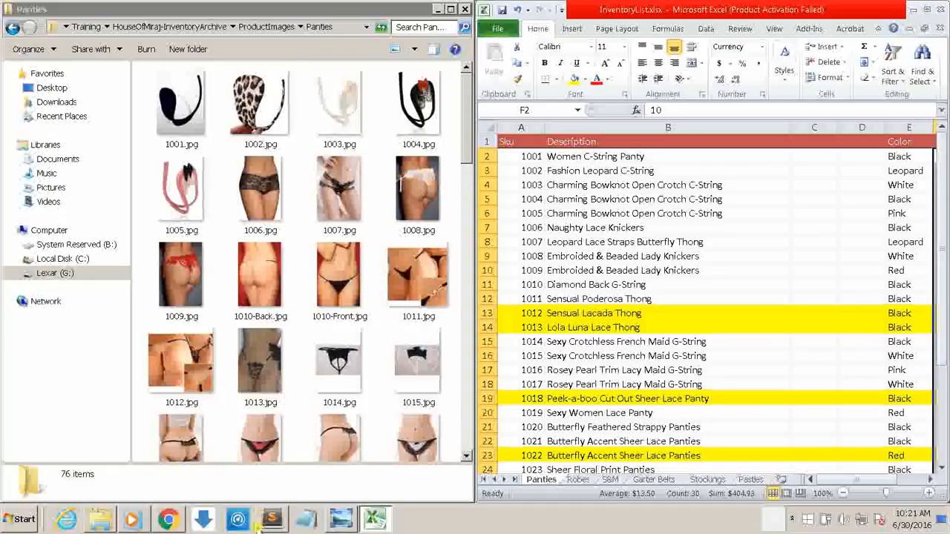
Step: Locate the Sku-Key.png file in the HouseOfMiraj-InventoryArchive folder
click(340, 519)
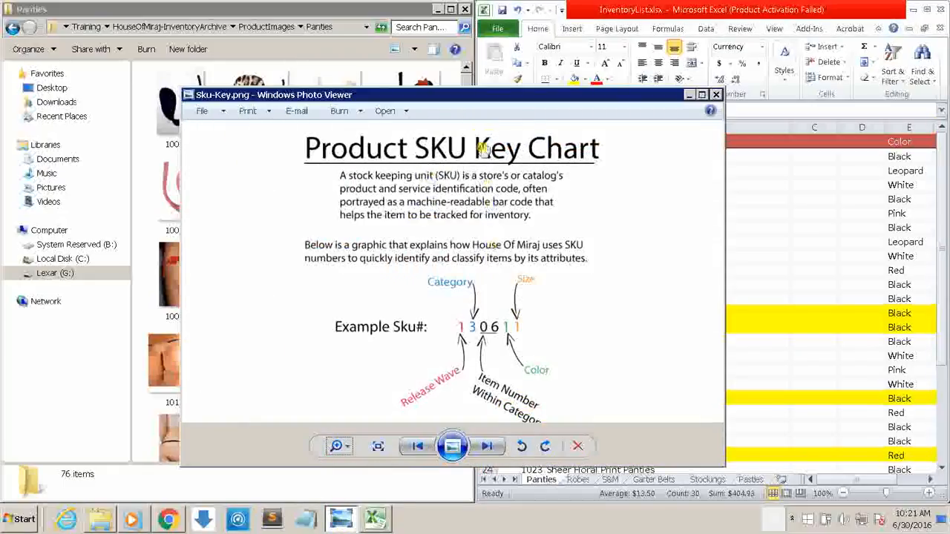
click(282, 6)
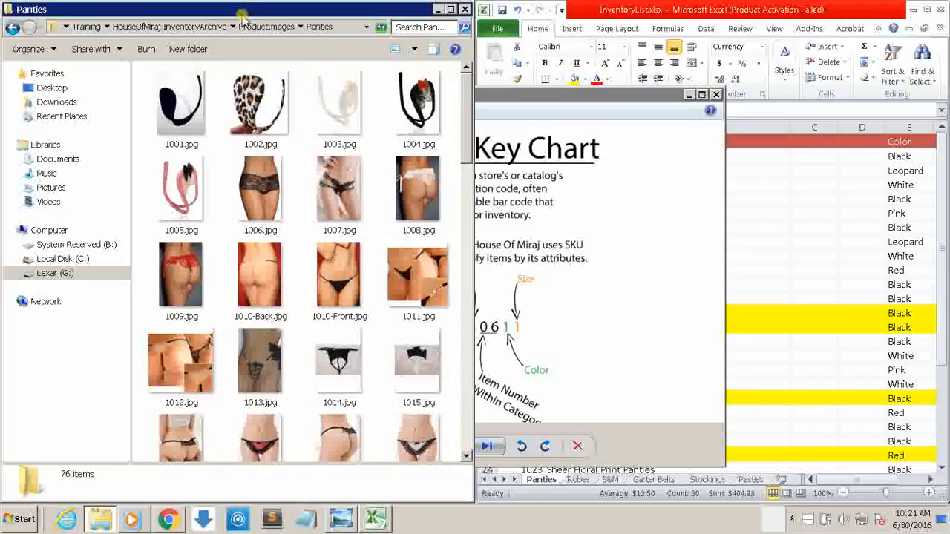
click(171, 27)
click(178, 126)
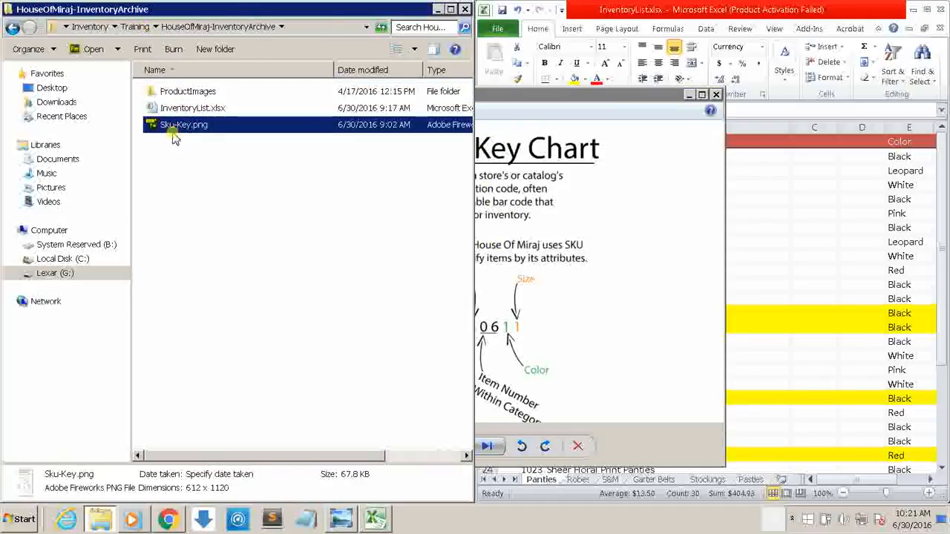
Step: Examine the Product SKU Key Chart in a maximized window, including its category, color and size codes, and minimize it
click(514, 91)
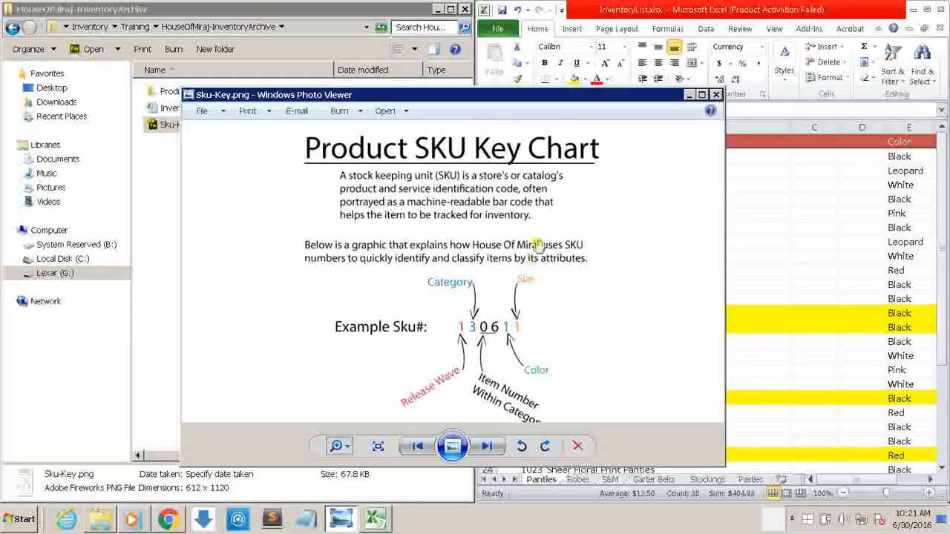
double_click(574, 96)
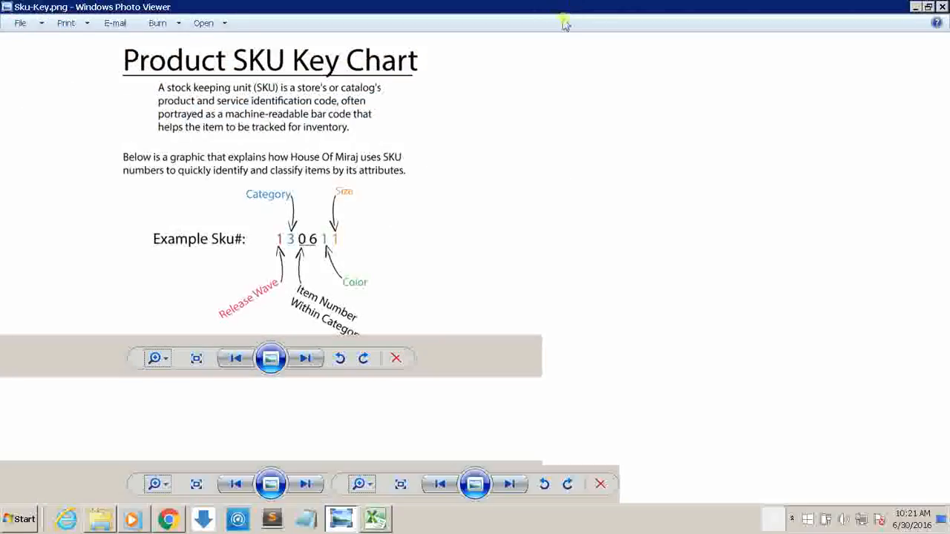
drag(507, 219, 500, 125)
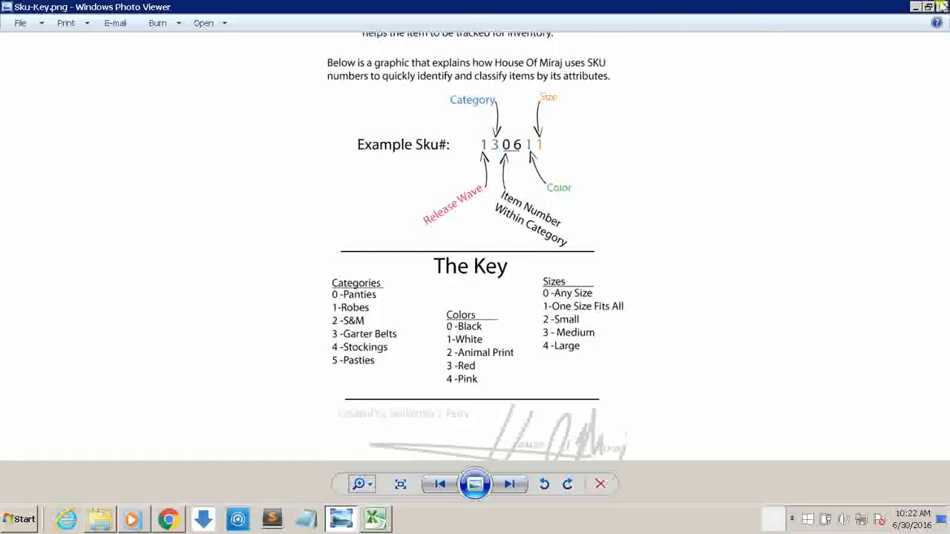
drag(723, 282, 718, 376)
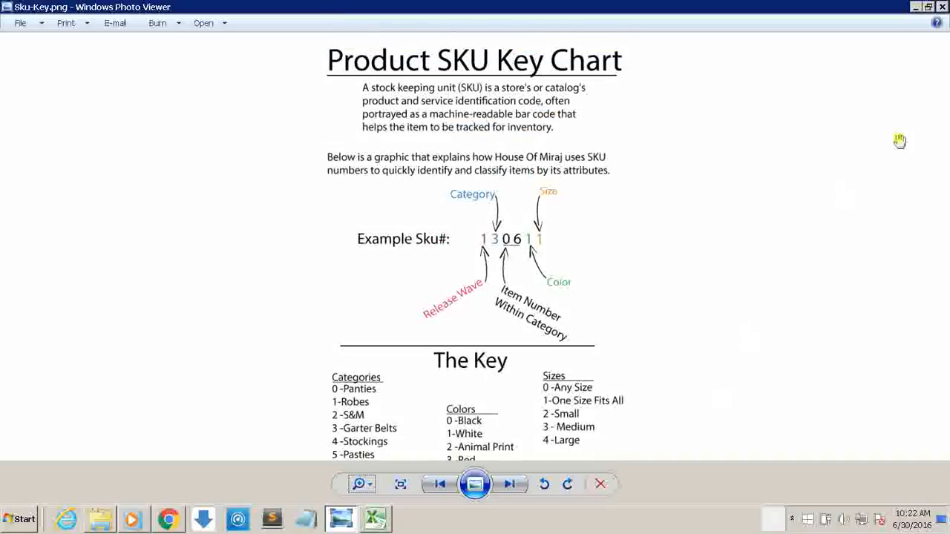
click(914, 8)
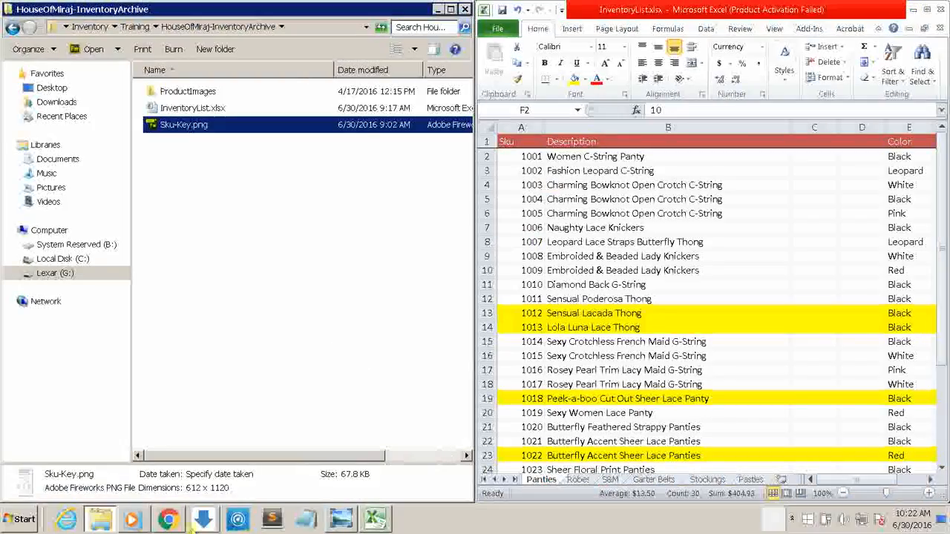
Step: Switch to Chrome and view the username and password fields on the House of Miraj login page
click(168, 520)
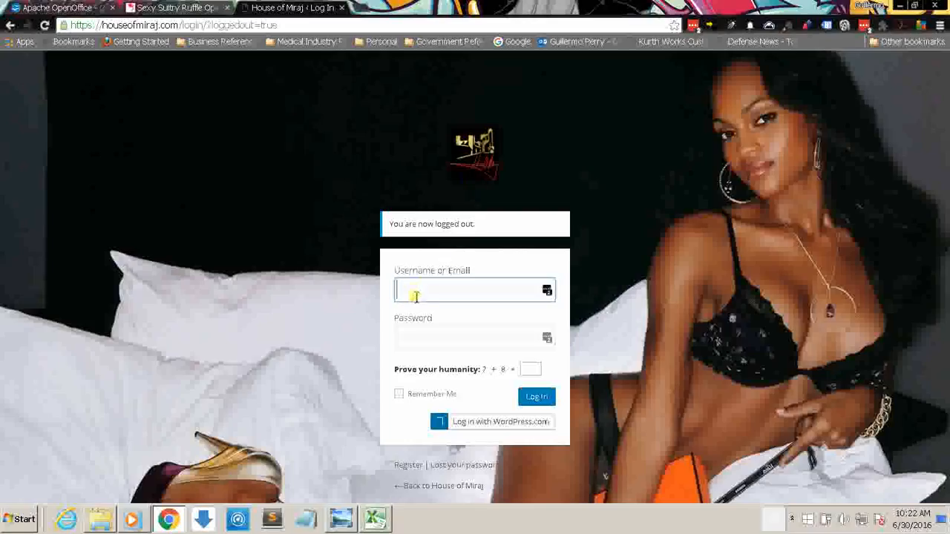
click(409, 329)
click(411, 295)
click(175, 8)
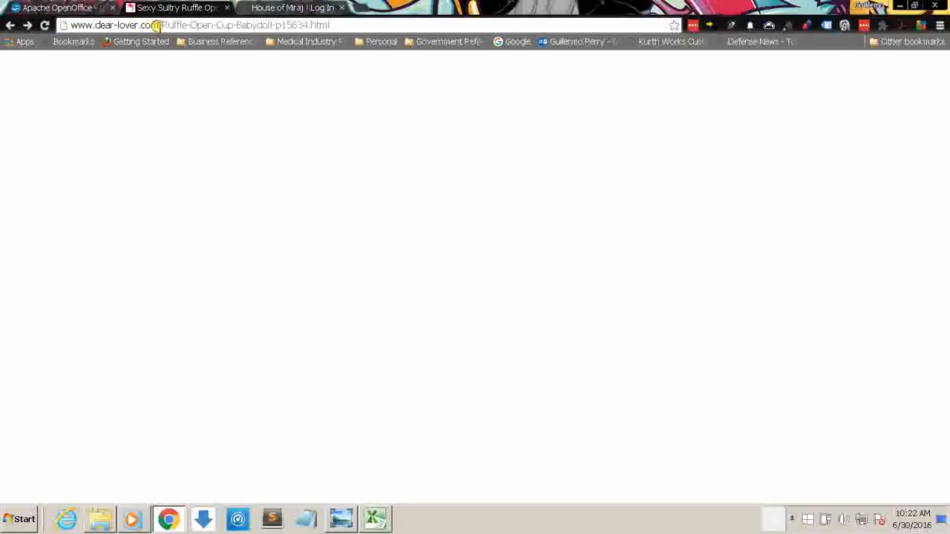
drag(156, 25, 65, 25)
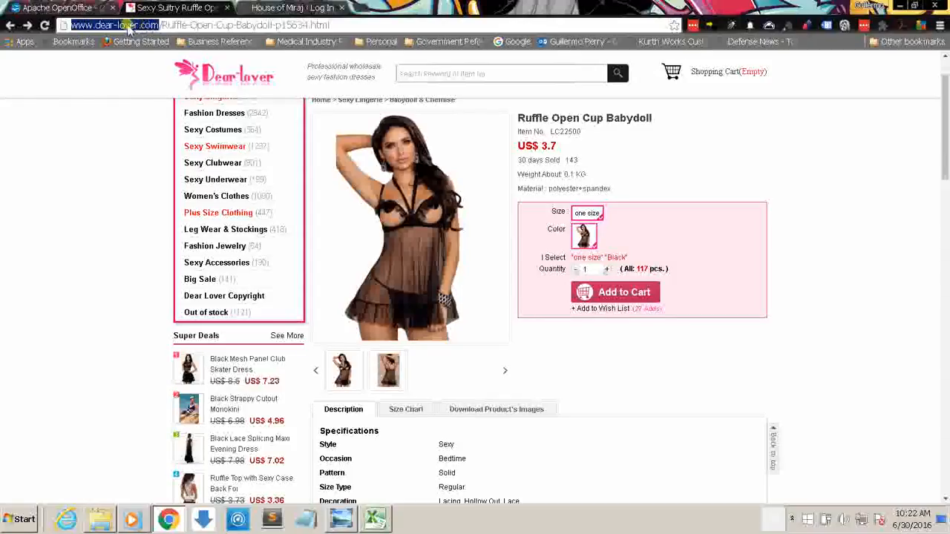
mouse_move(245, 111)
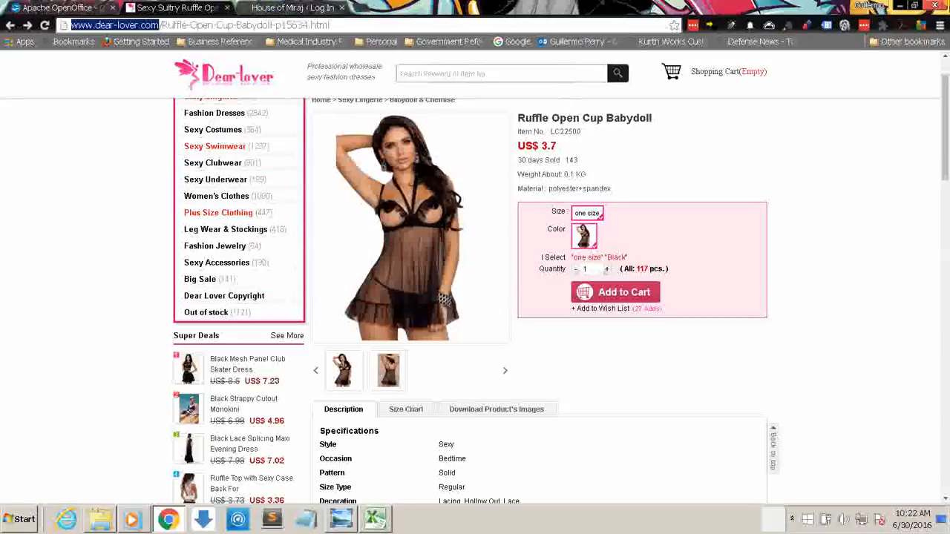
drag(946, 112, 945, 206)
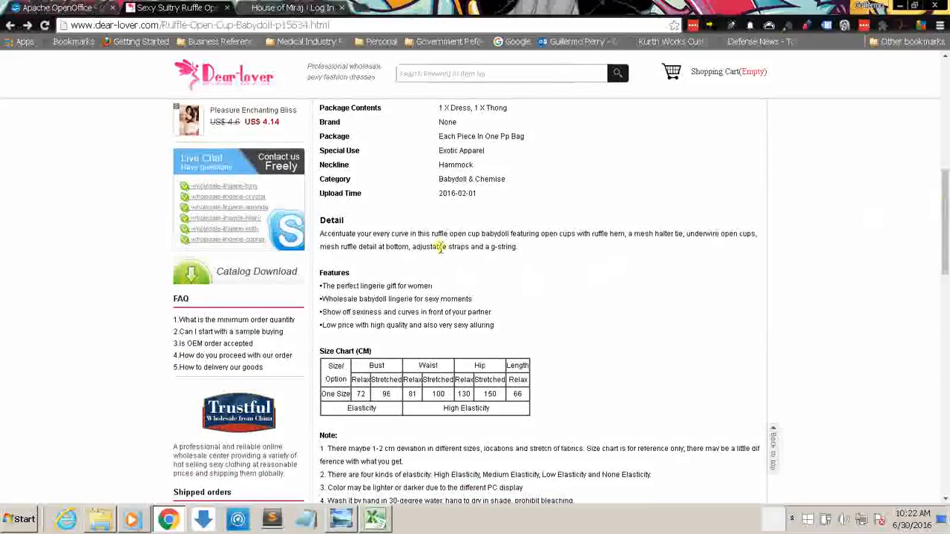
drag(518, 247, 321, 225)
Step: Log in to House of Miraj with the saved administrator username and password, answering the humanity question and enabling Remember Me
click(268, 8)
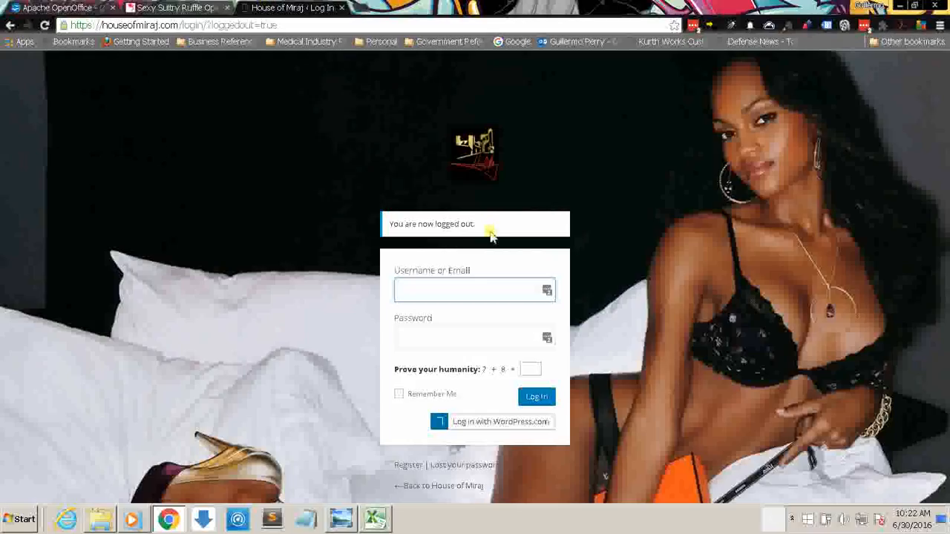
click(467, 295)
click(693, 27)
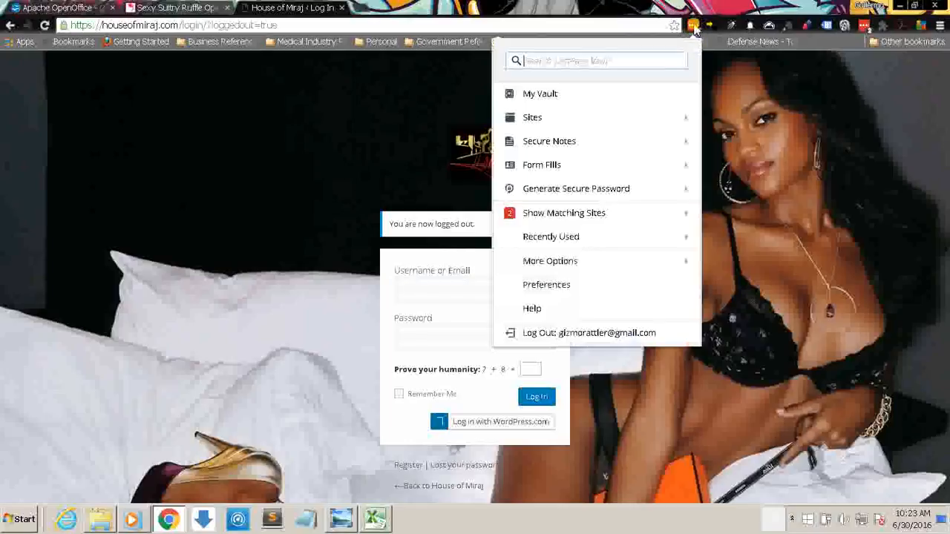
click(625, 214)
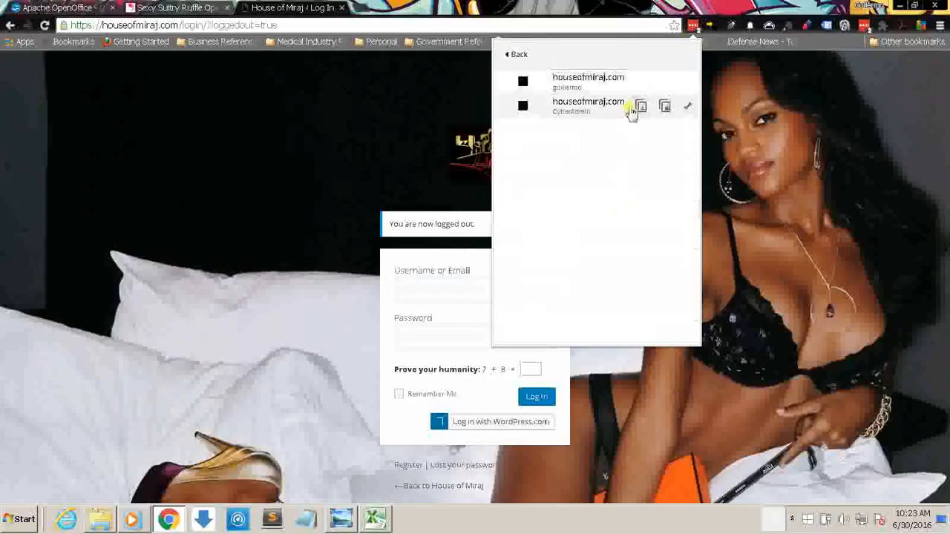
click(594, 110)
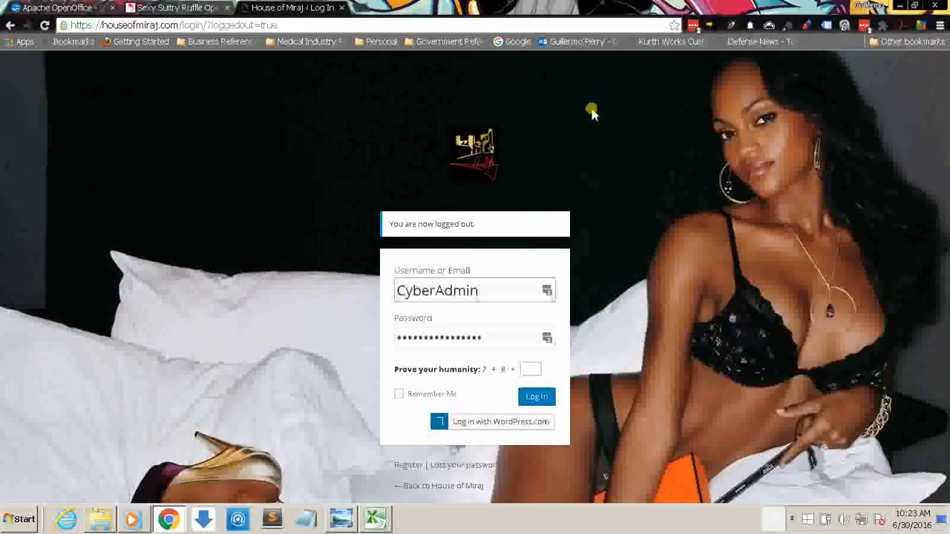
click(525, 371)
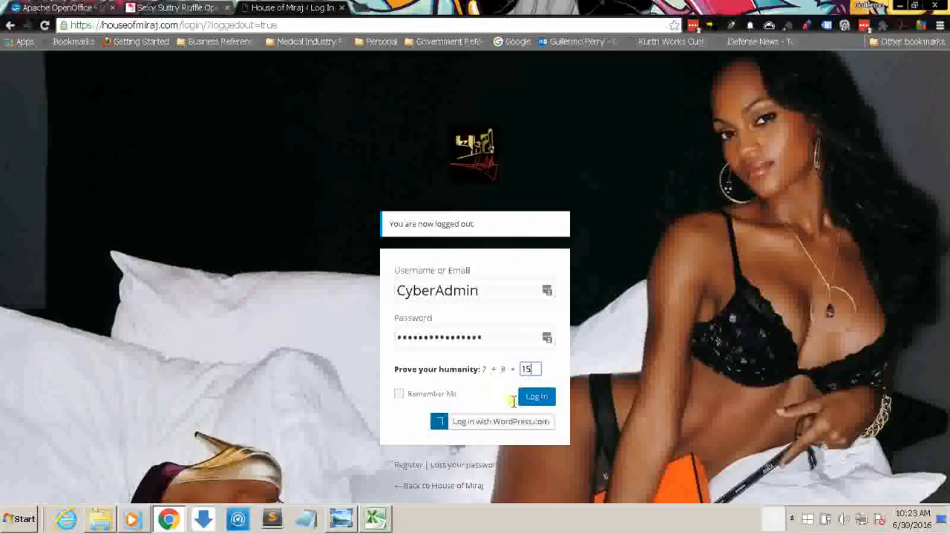
click(398, 395)
click(548, 398)
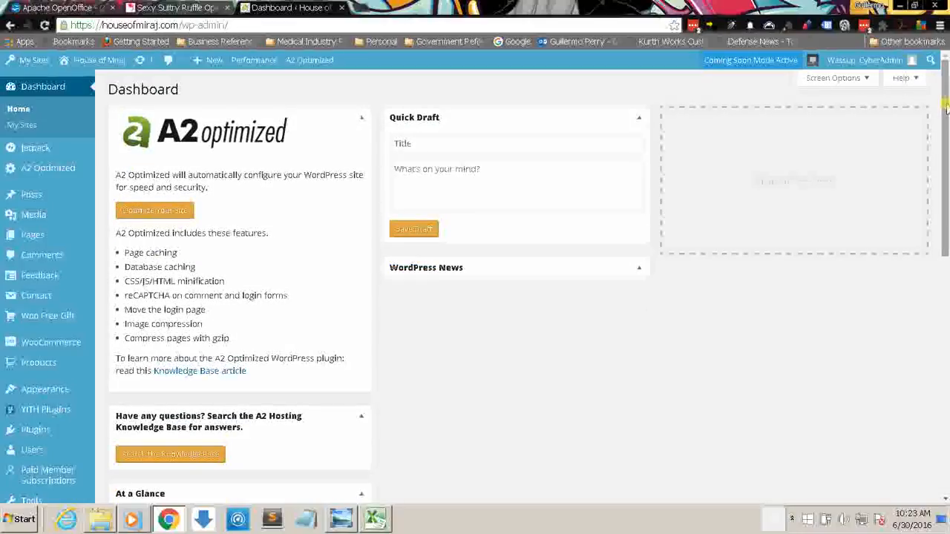
Step: Look over the WordPress dashboard and open the list of all store products
drag(946, 164, 946, 352)
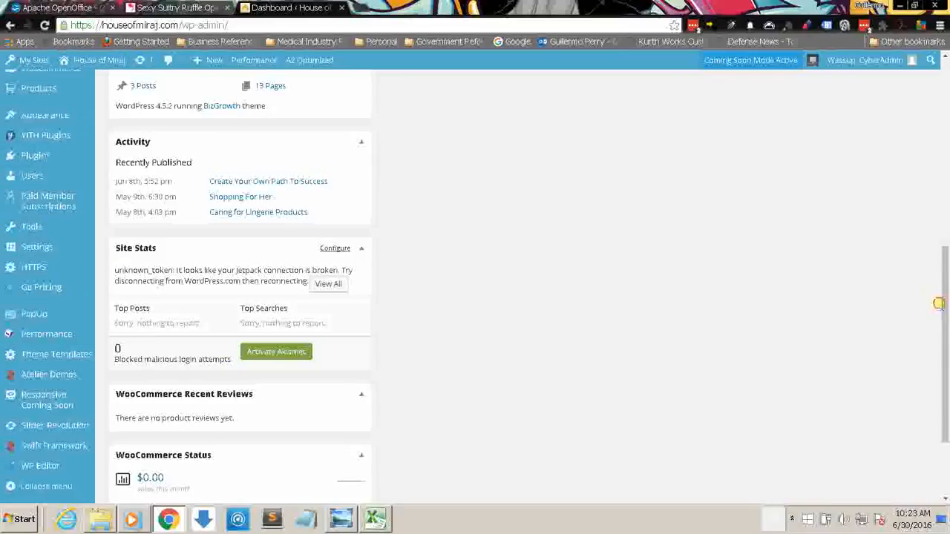
drag(941, 301, 946, 85)
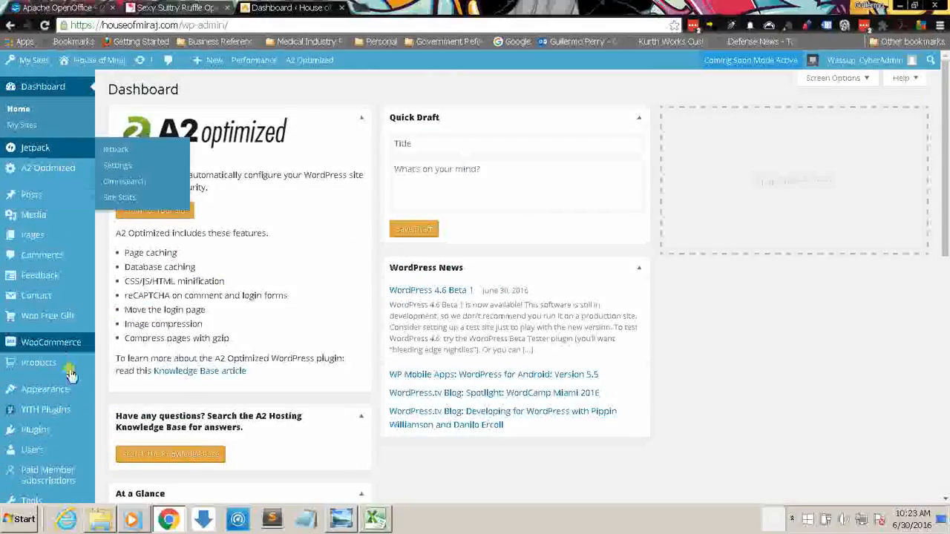
mouse_move(70, 371)
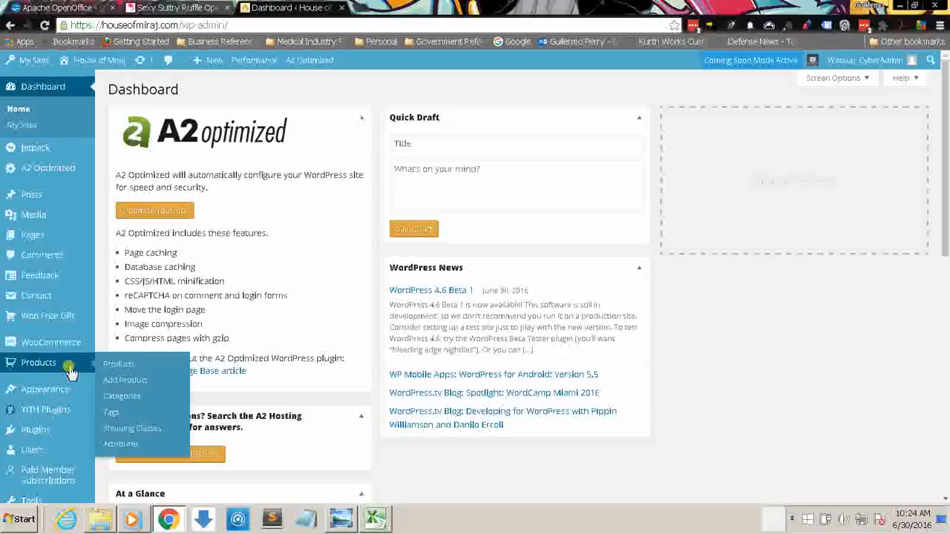
click(109, 365)
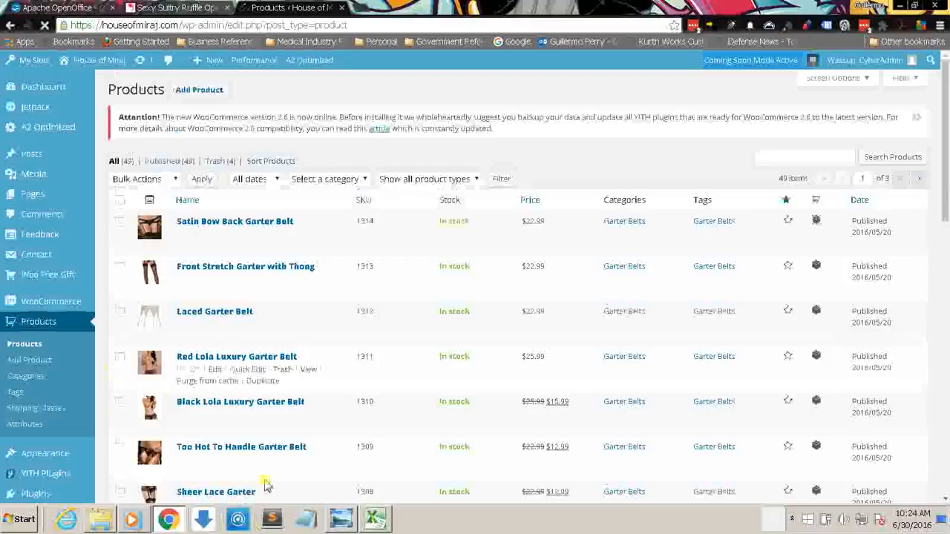
Step: Compare the category digit in the SKU Key Chart with the SKUs on the Robes, S&M and Panties sheets of the workbook
click(337, 522)
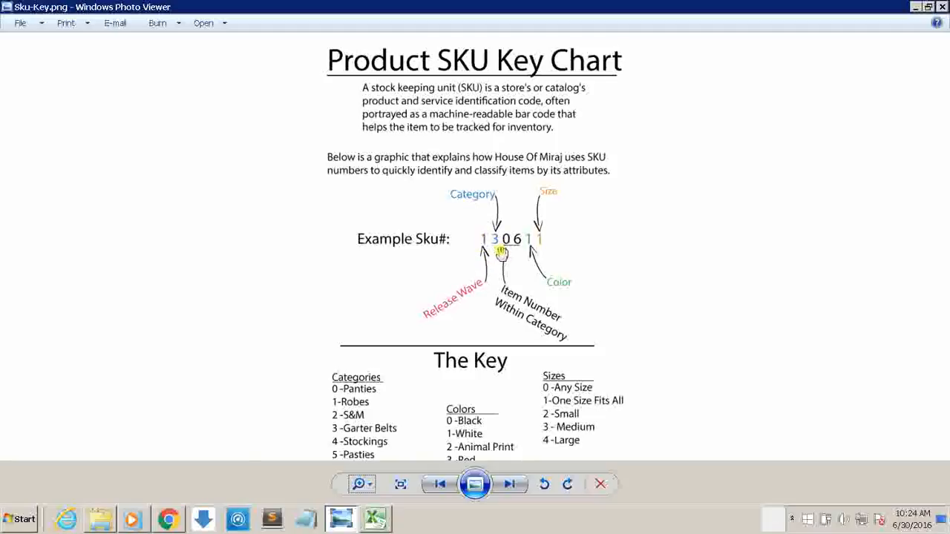
click(374, 517)
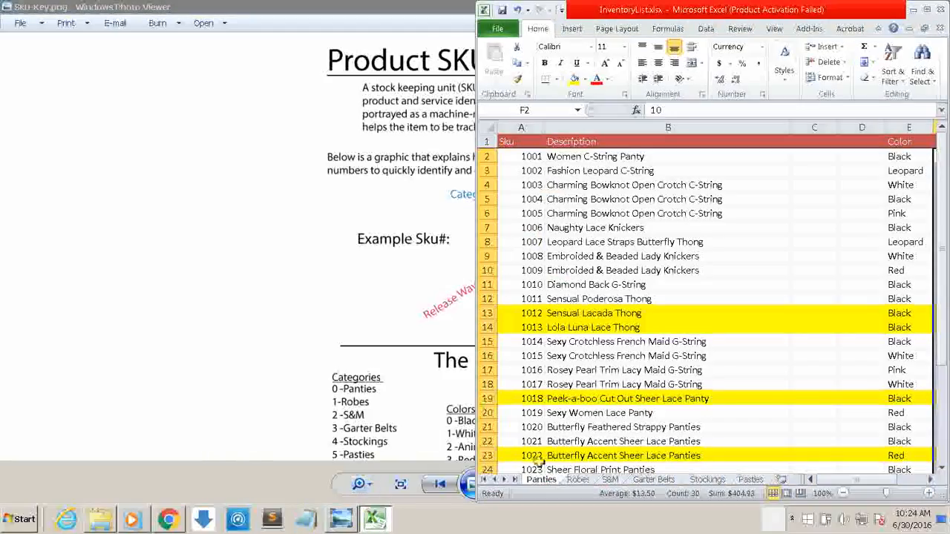
click(579, 480)
click(608, 480)
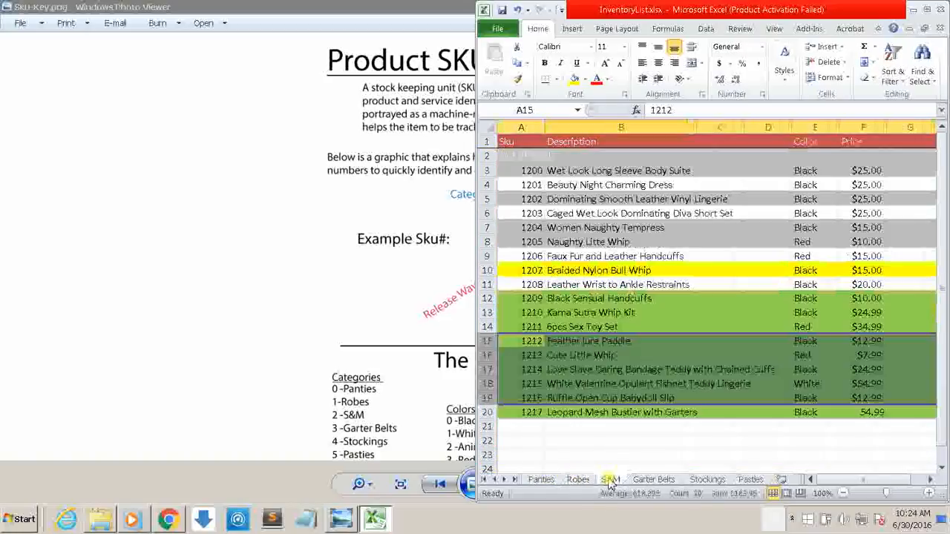
click(582, 480)
click(545, 480)
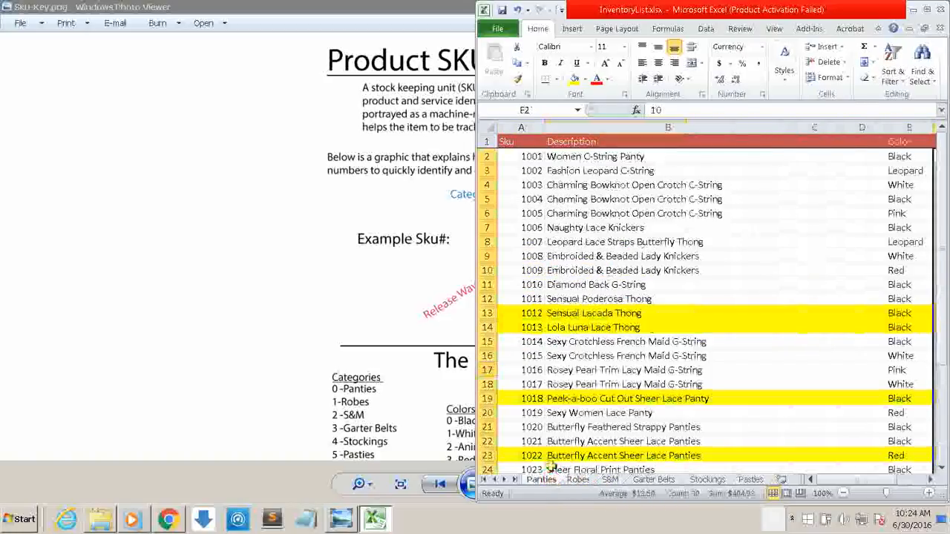
click(578, 480)
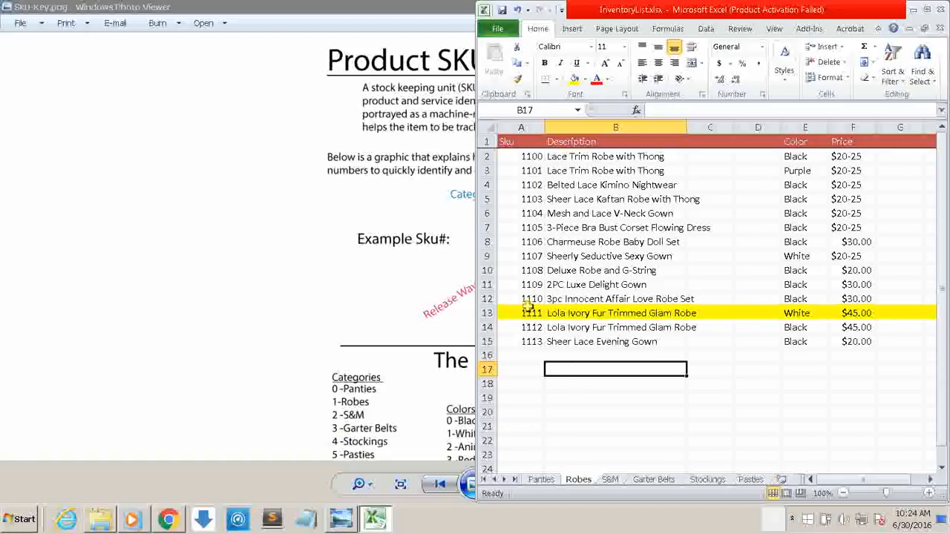
Step: Minimize the SKU Key Chart and the inventory workbook to return to the store's product list in Chrome
click(392, 8)
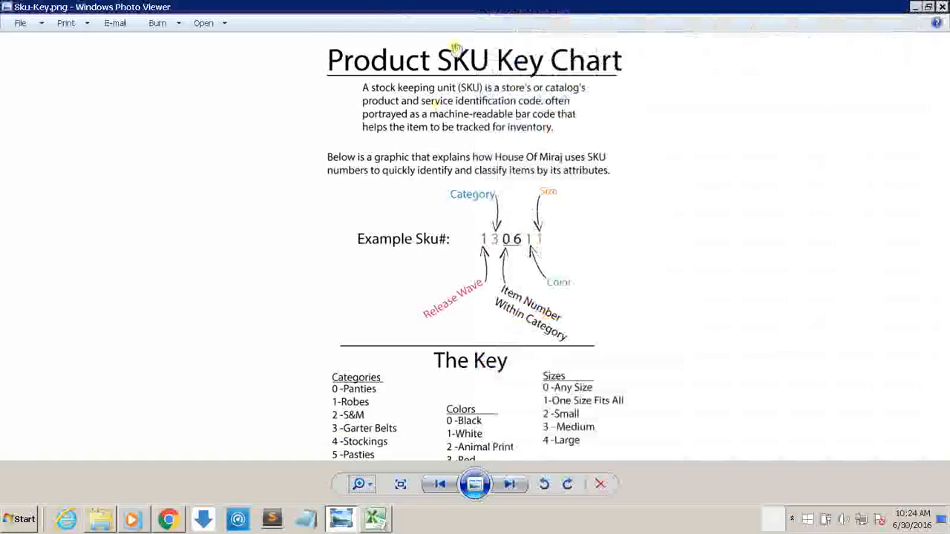
click(915, 6)
click(914, 6)
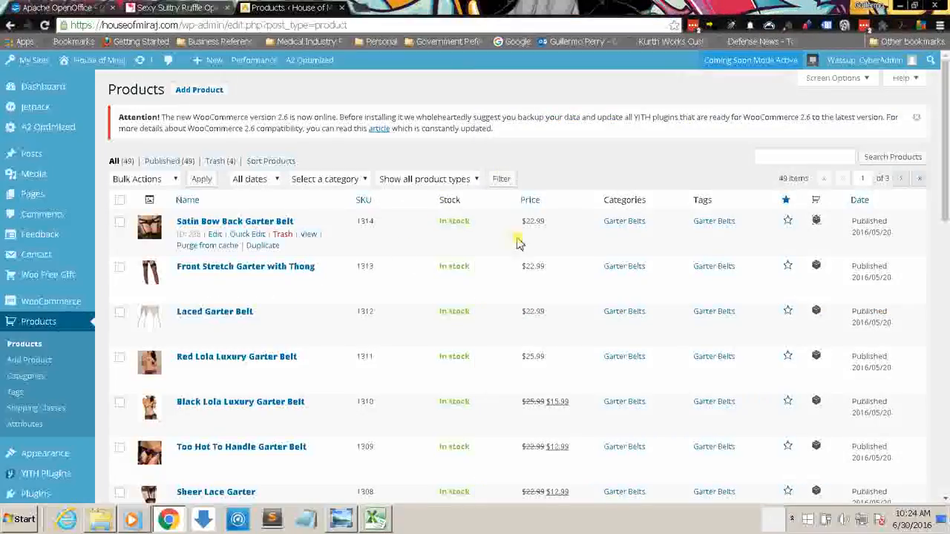
Step: Dismiss the WooCommerce 2.6 notice and sort the product list by SKU in ascending order
click(916, 117)
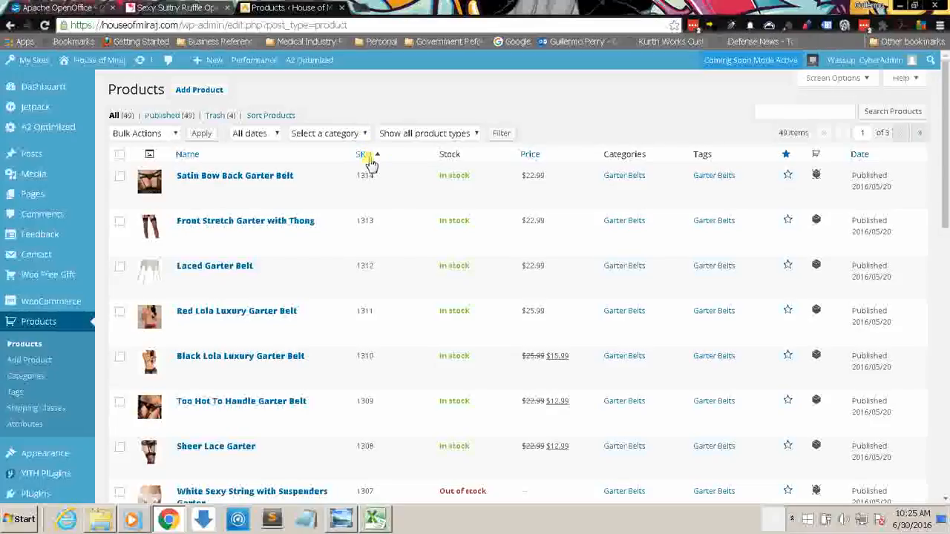
click(369, 157)
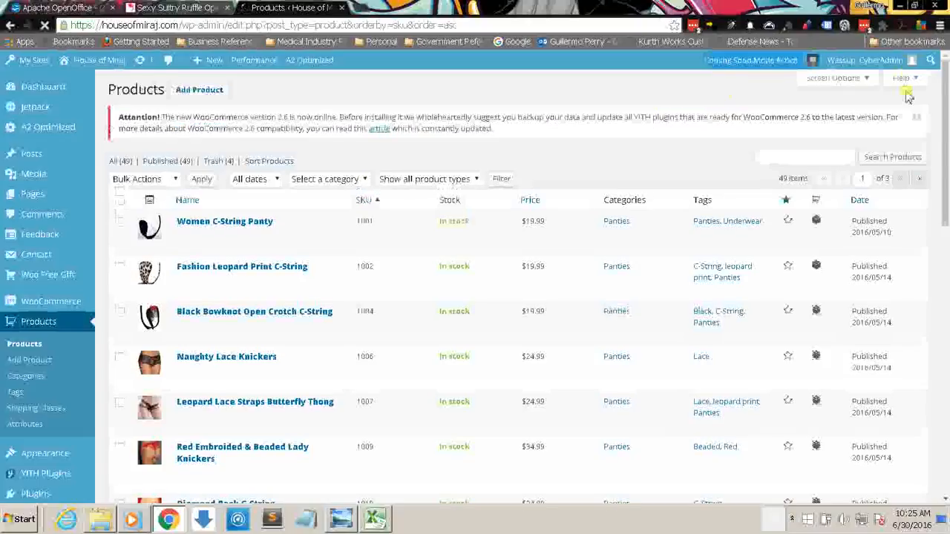
click(917, 120)
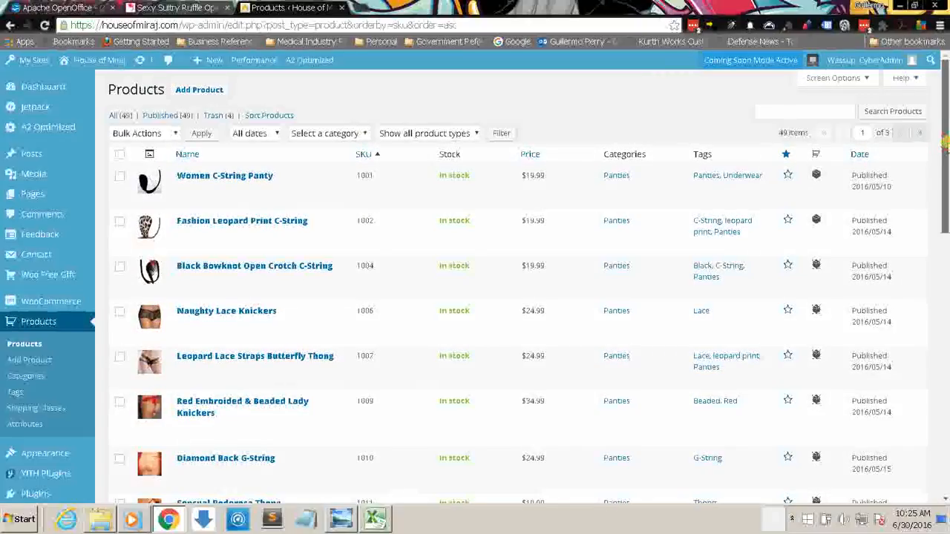
drag(944, 141, 943, 85)
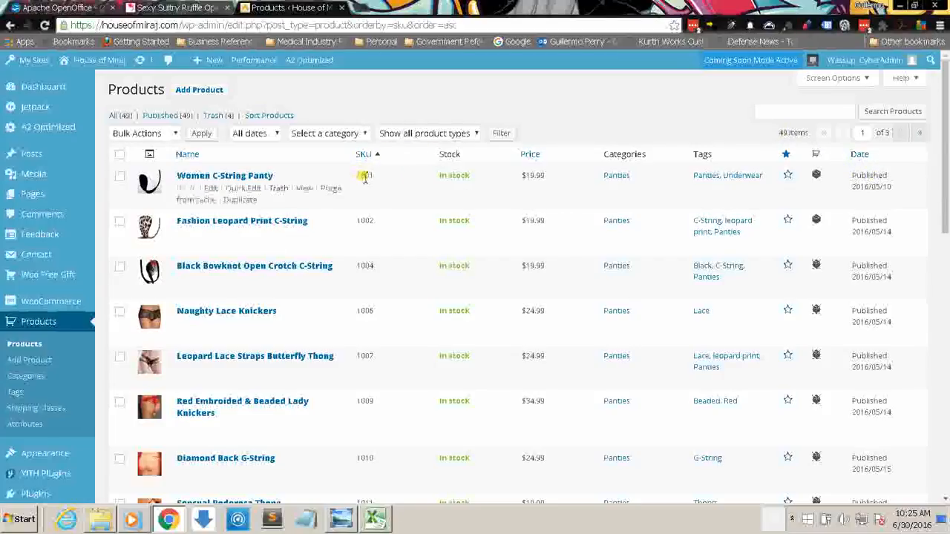
Step: Compare the Panties sheet of the InventoryList workbook with the store's SKU-sorted product list
click(375, 518)
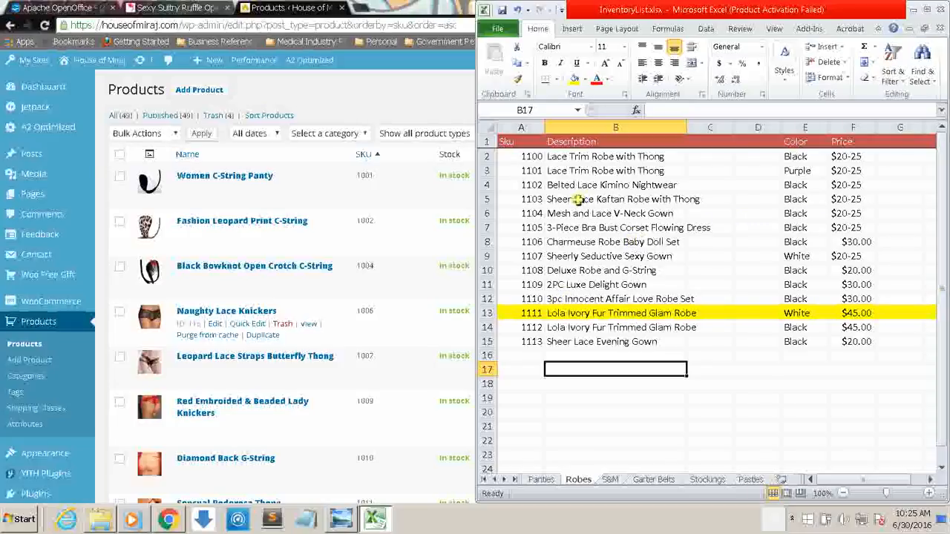
click(541, 480)
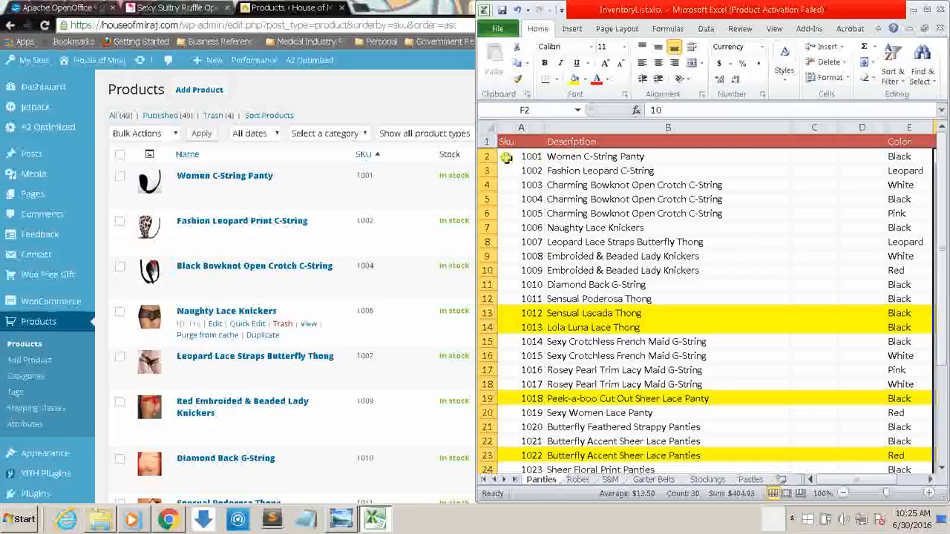
click(409, 10)
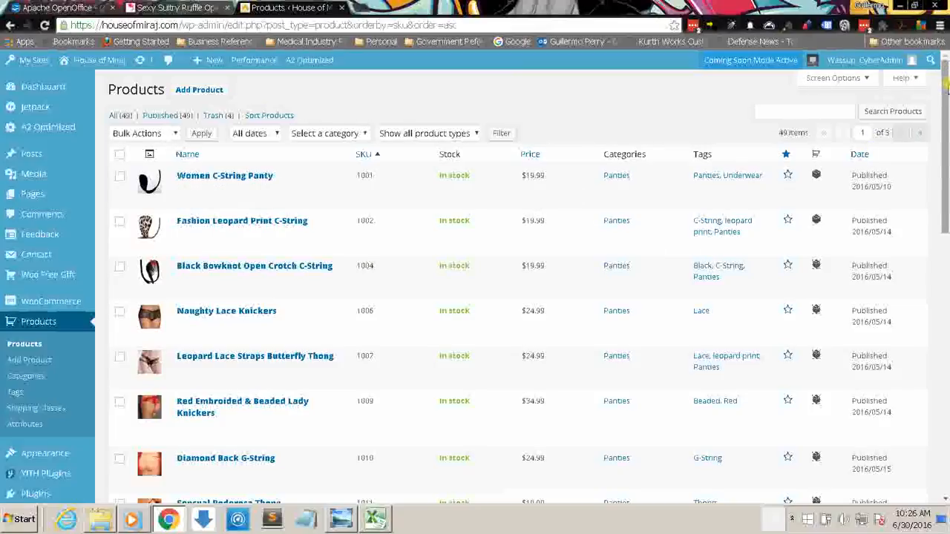
drag(946, 88, 945, 207)
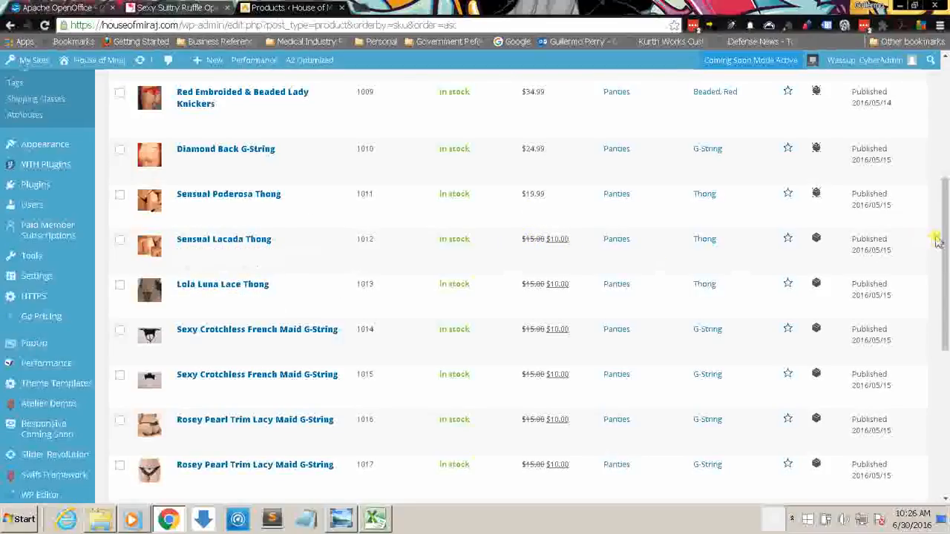
drag(941, 233, 945, 109)
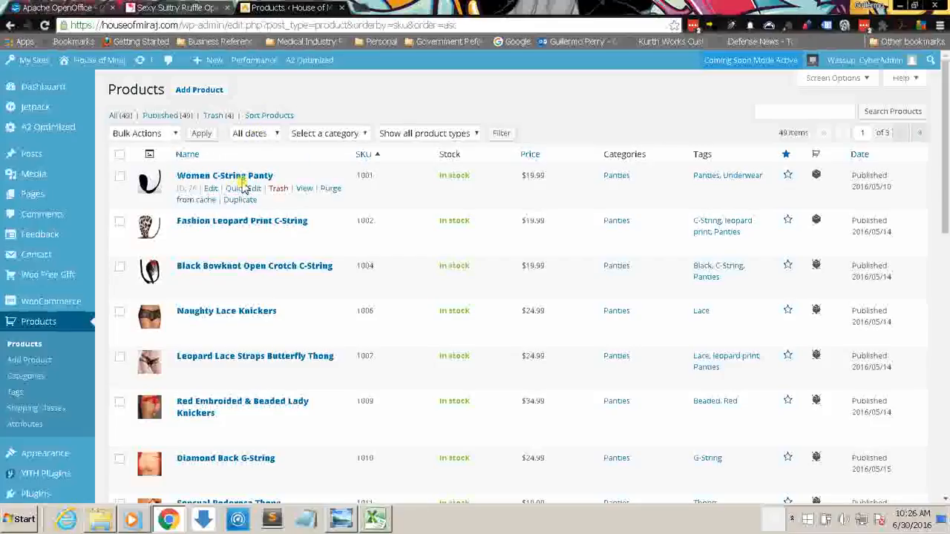
Step: Open the Women C-String Panty product for editing and dismiss the WooCommerce notice
click(211, 189)
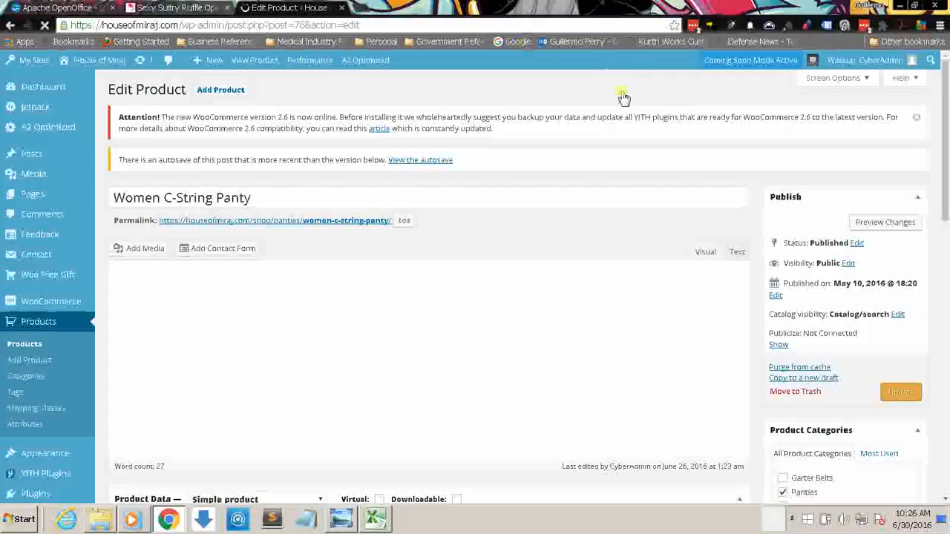
click(917, 121)
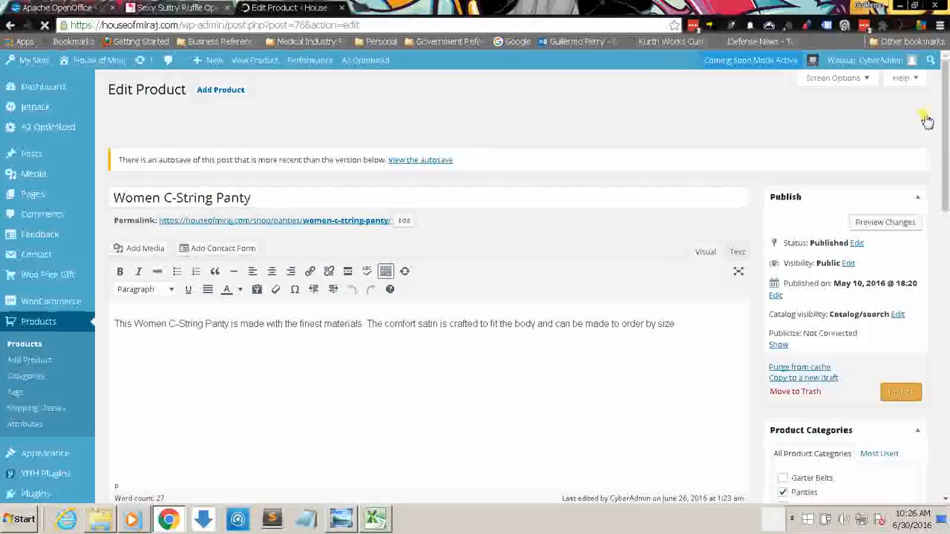
mouse_move(946, 103)
mouse_down()
mouse_move(945, 116)
mouse_move(946, 99)
mouse_up()
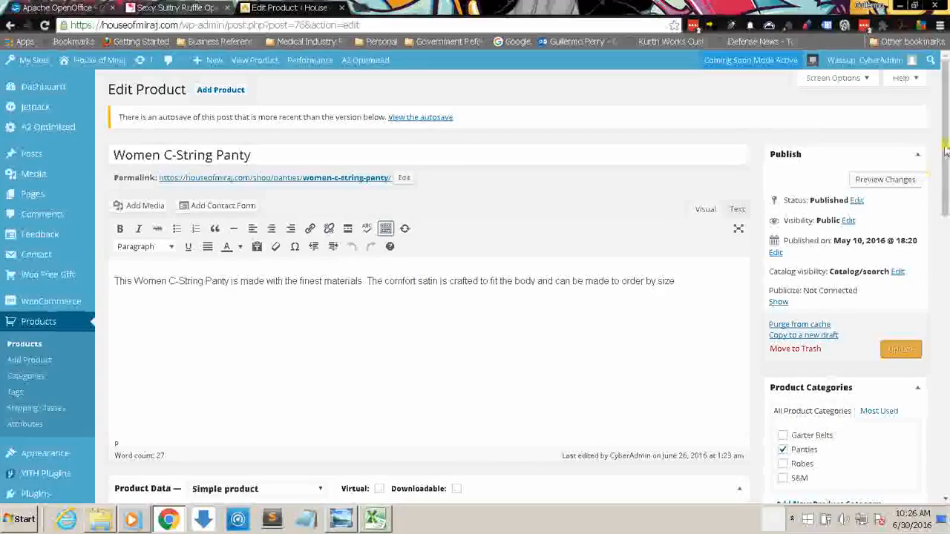
Step: Review the product's description, general product data and the available product types without changing the type
drag(945, 151, 938, 86)
drag(940, 134, 946, 236)
click(684, 371)
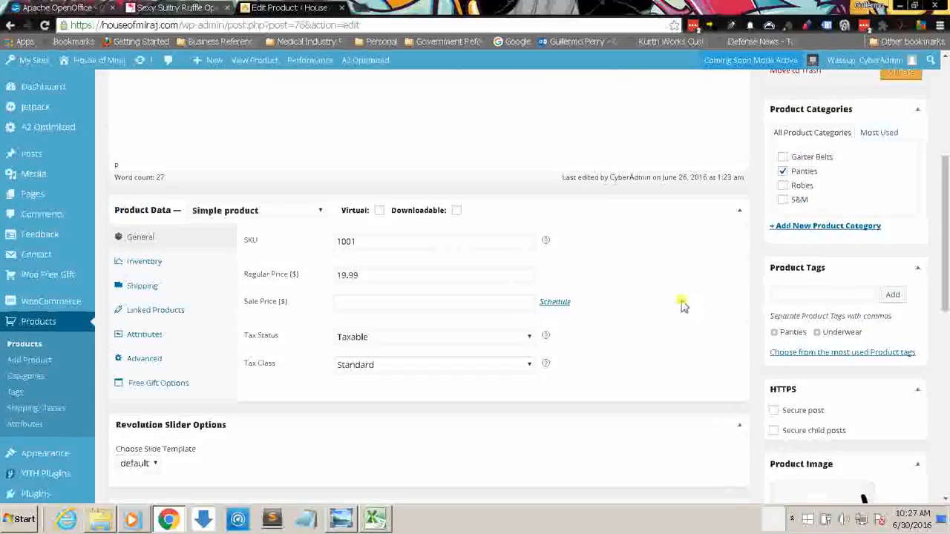
click(319, 214)
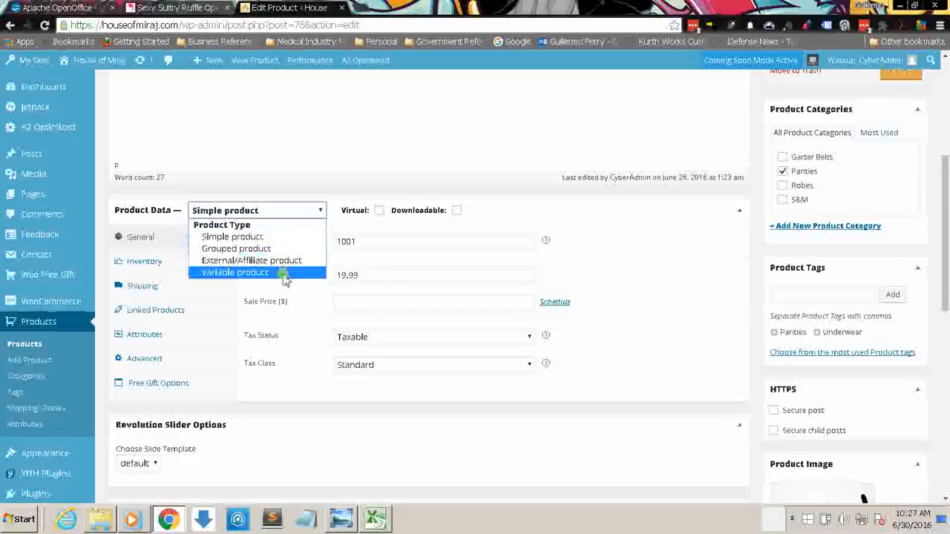
drag(945, 194, 944, 78)
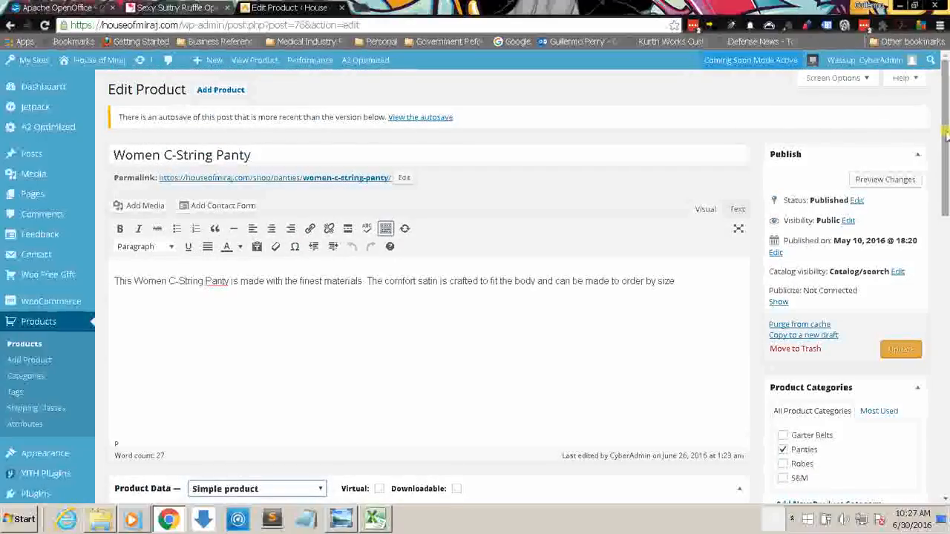
scroll(946, 152, down, 1)
drag(946, 150, 945, 126)
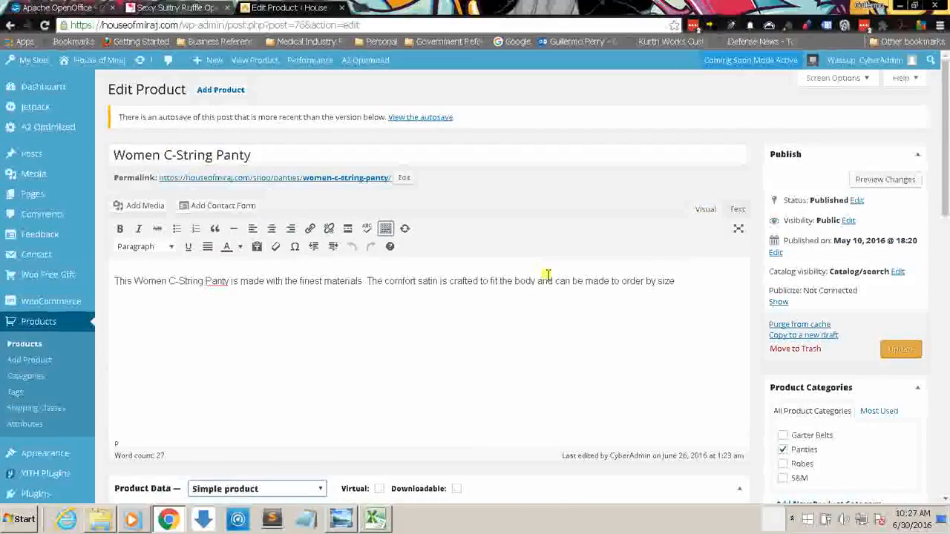
Step: Copy the product title, search the Dear-Lover supplier site for it and open the matching Womens C-String Panty page
drag(270, 156, 107, 151)
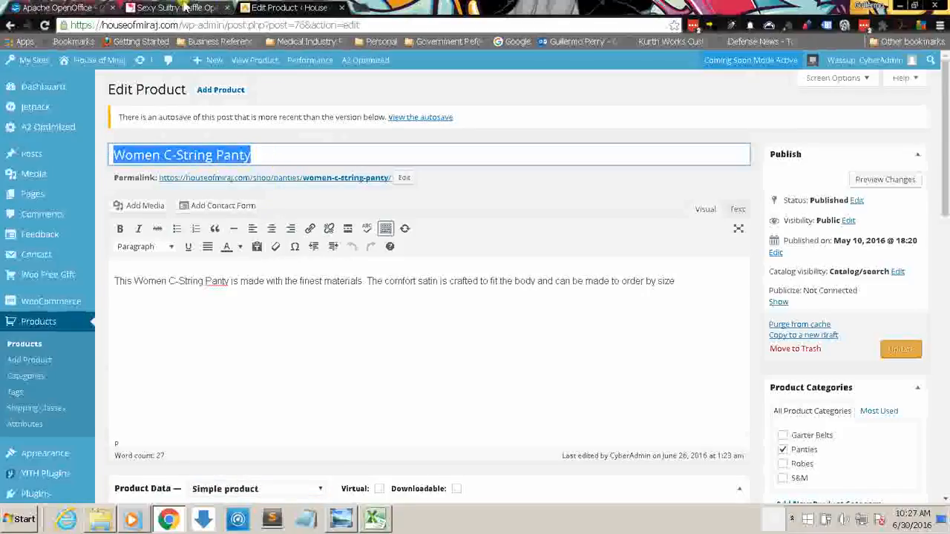
click(145, 7)
drag(158, 25, 65, 27)
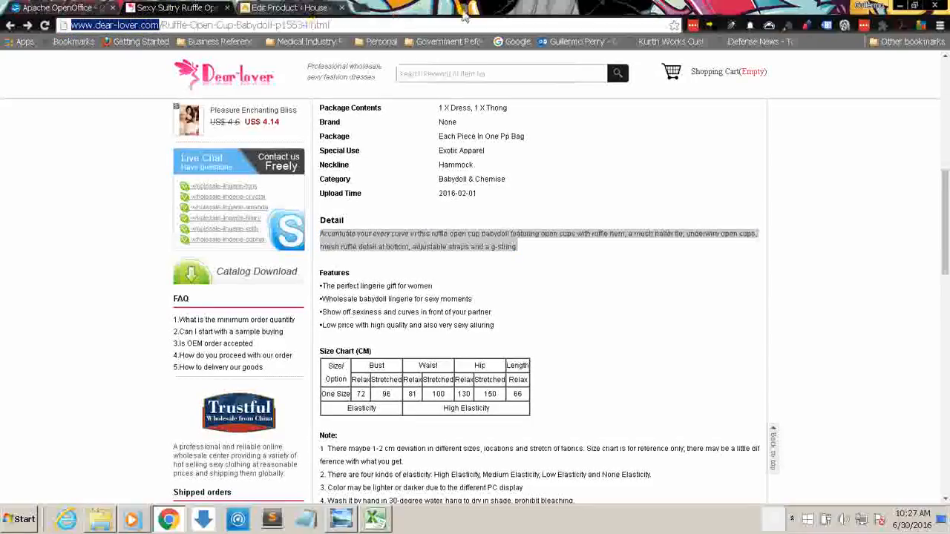
click(441, 72)
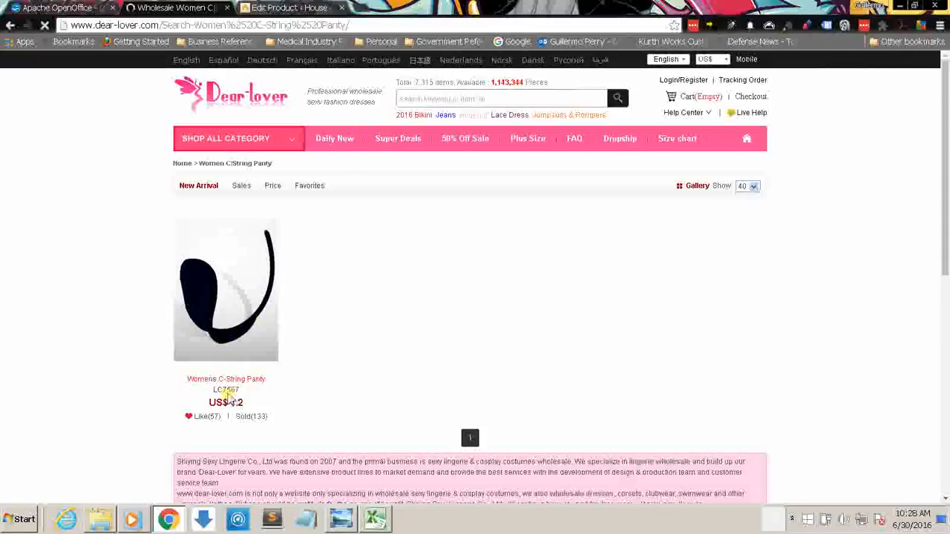
mouse_move(232, 322)
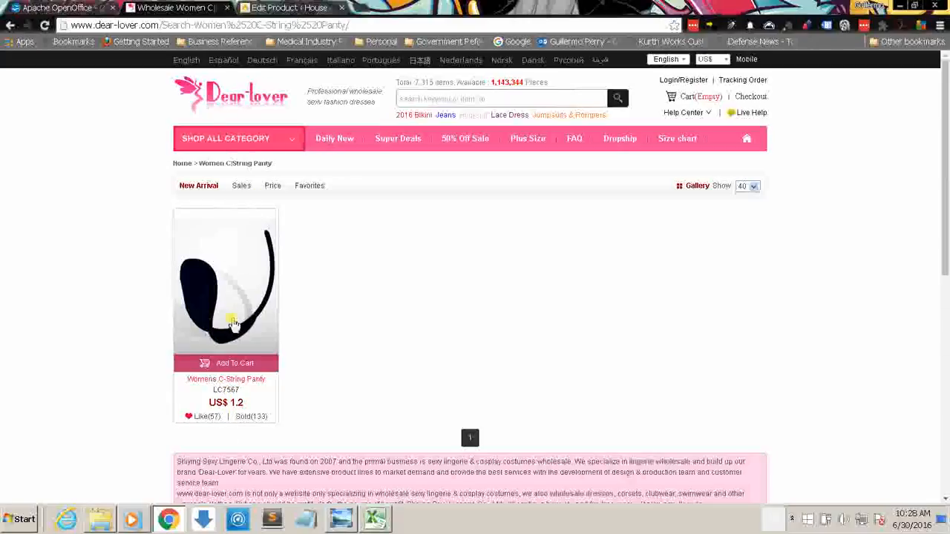
click(216, 294)
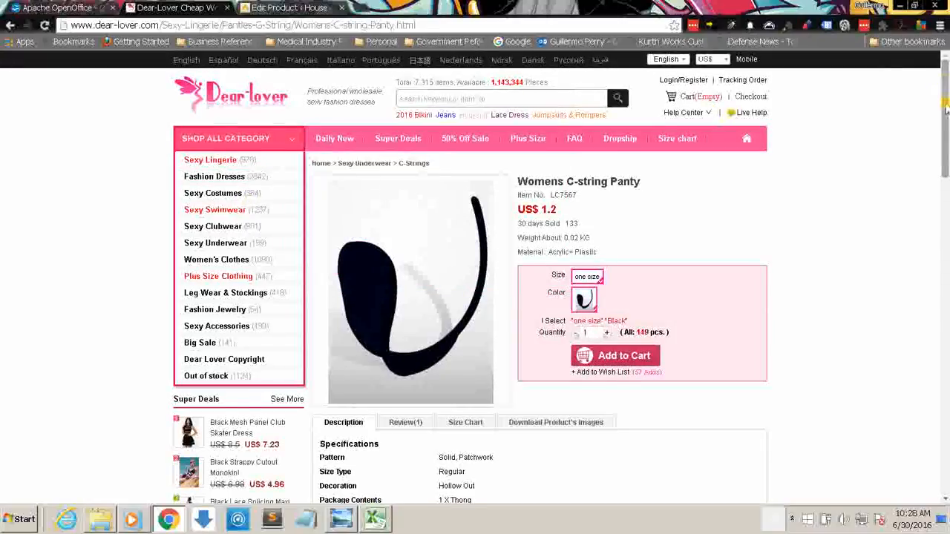
Step: Copy only the first paragraph of the supplier's Detail text for the Womens C-string Panty
drag(945, 109, 945, 169)
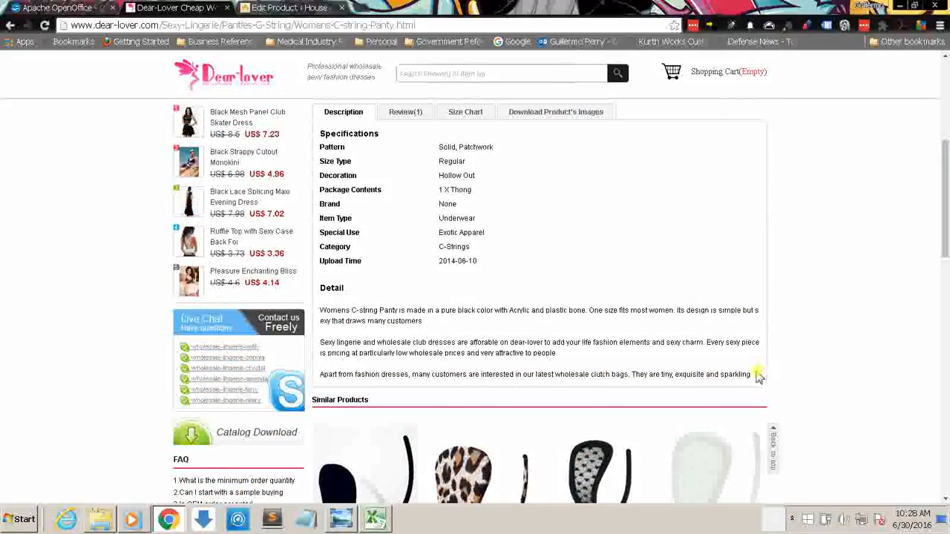
drag(742, 372, 320, 310)
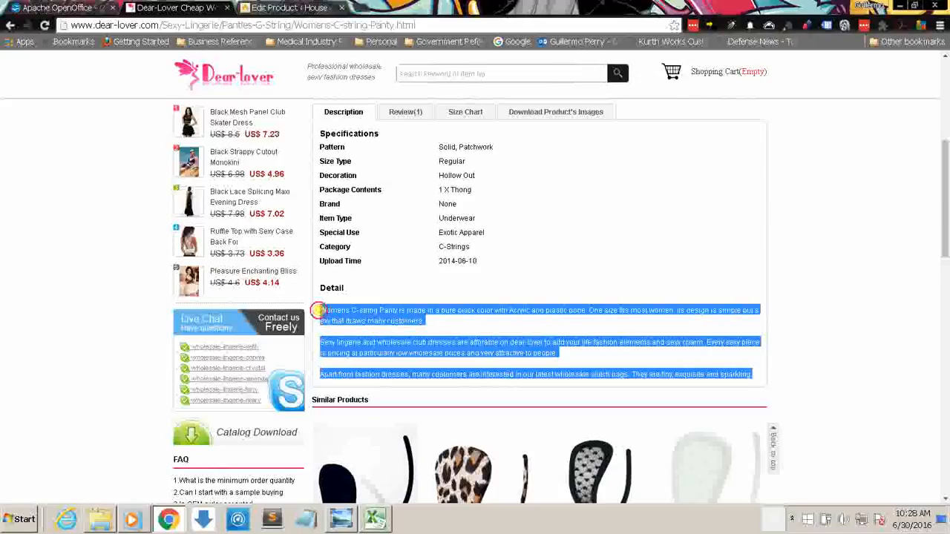
click(551, 346)
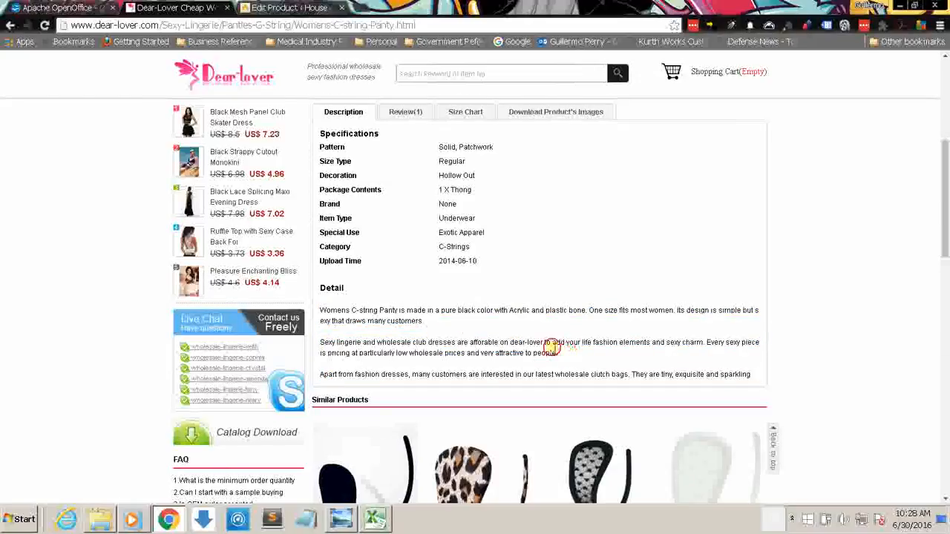
drag(556, 352, 316, 308)
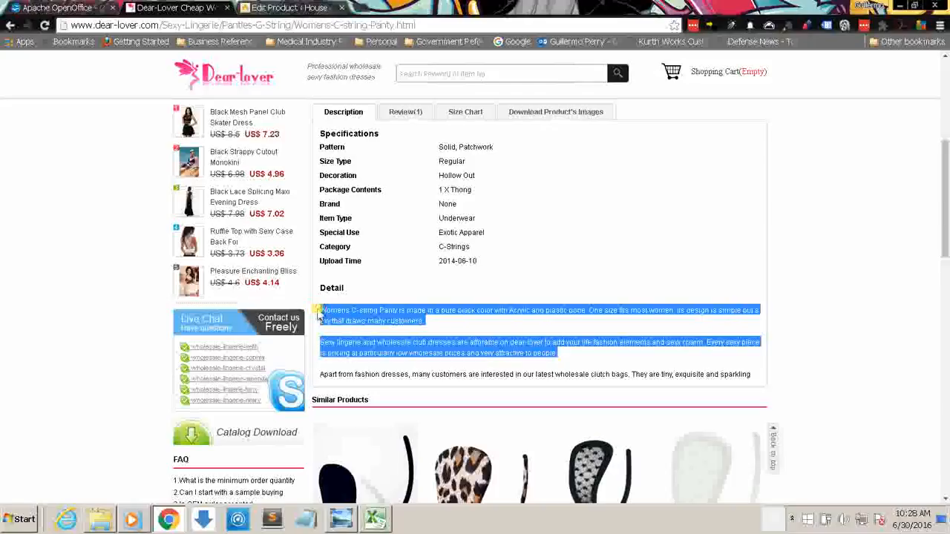
click(436, 324)
drag(424, 322, 322, 311)
key(ctrl+c)
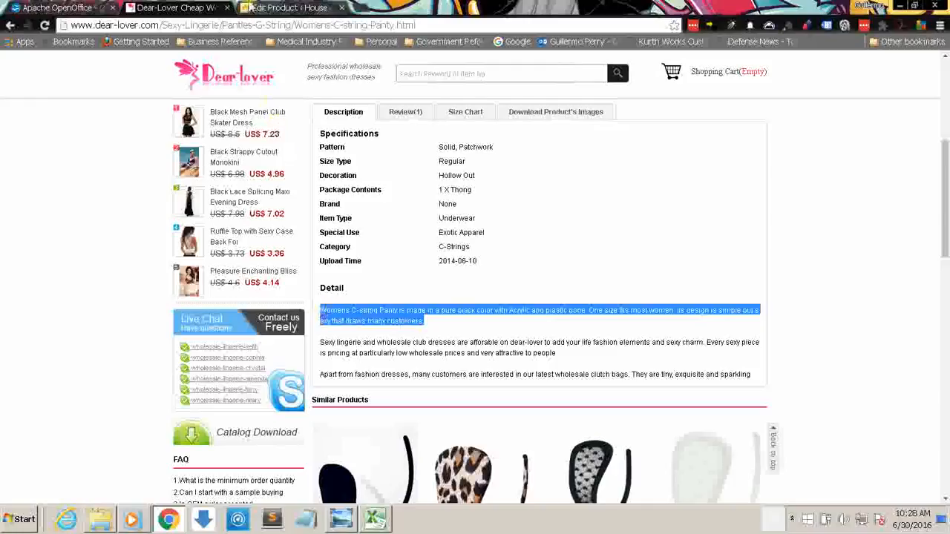
Step: Paste the supplier's paragraph into the store product's main description and delete the original description text before it
click(256, 7)
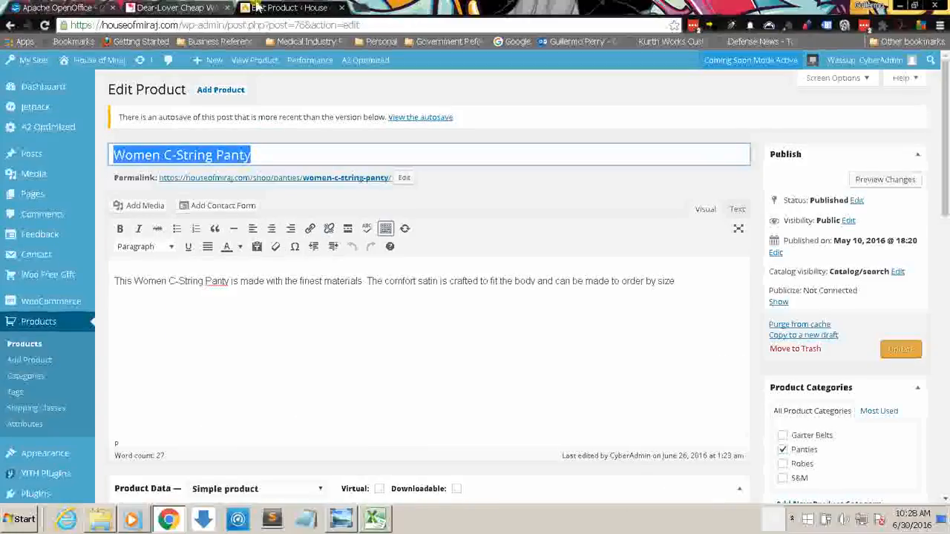
click(699, 289)
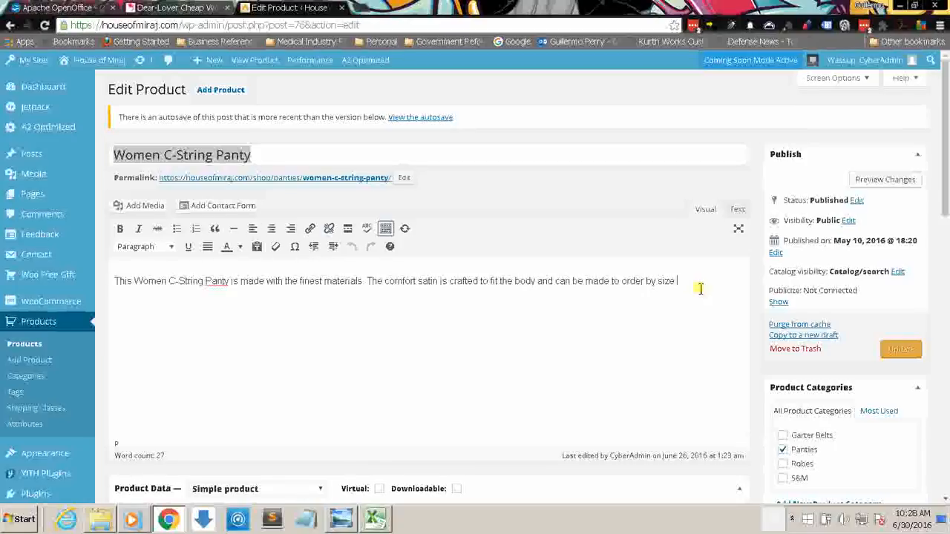
key(ctrl+v)
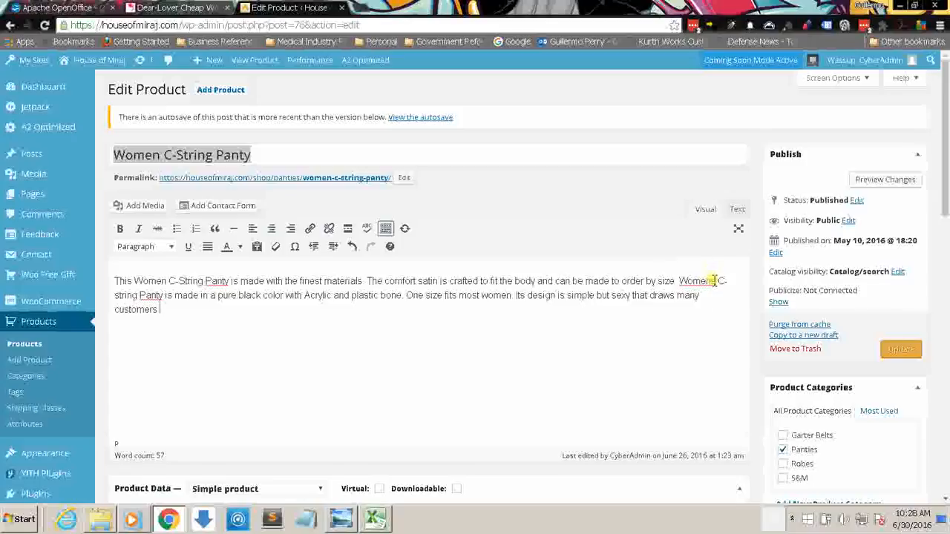
drag(945, 167, 945, 430)
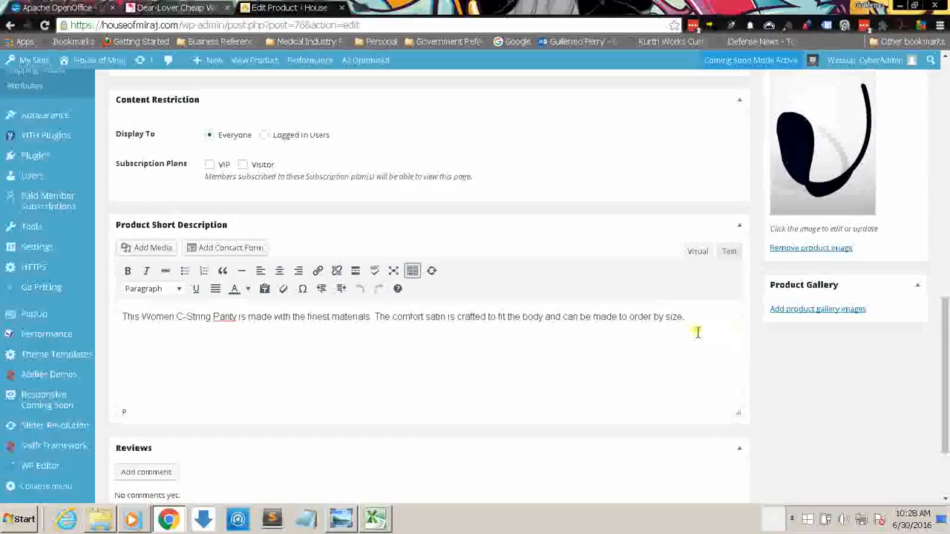
drag(941, 315, 937, 74)
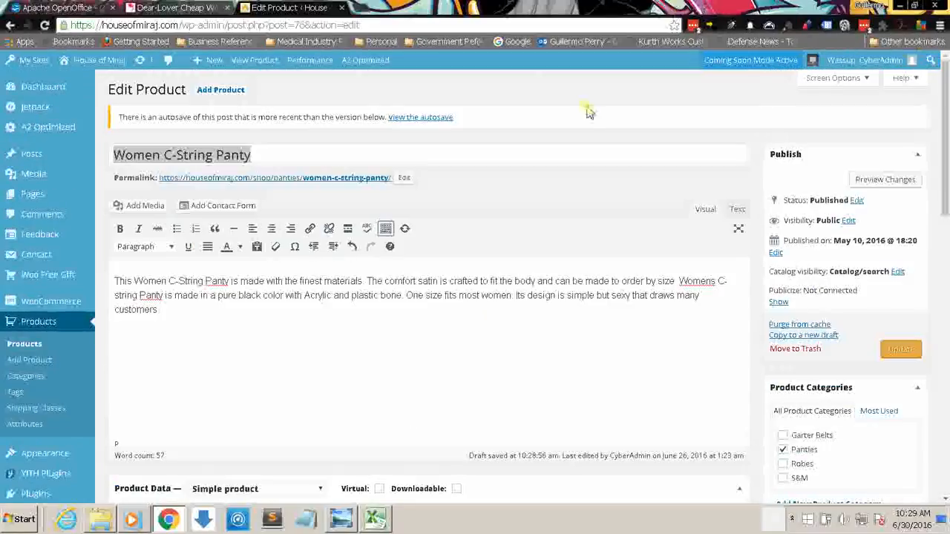
drag(677, 281, 113, 270)
key(BackSpace)
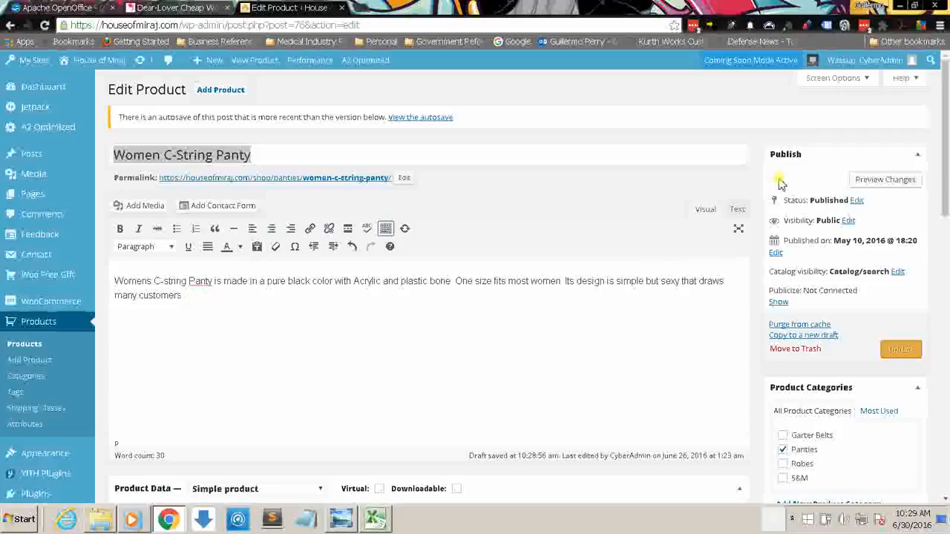
Step: Check the edited product description against the supplier's Detail text on Dear-Lover
drag(946, 93, 942, 124)
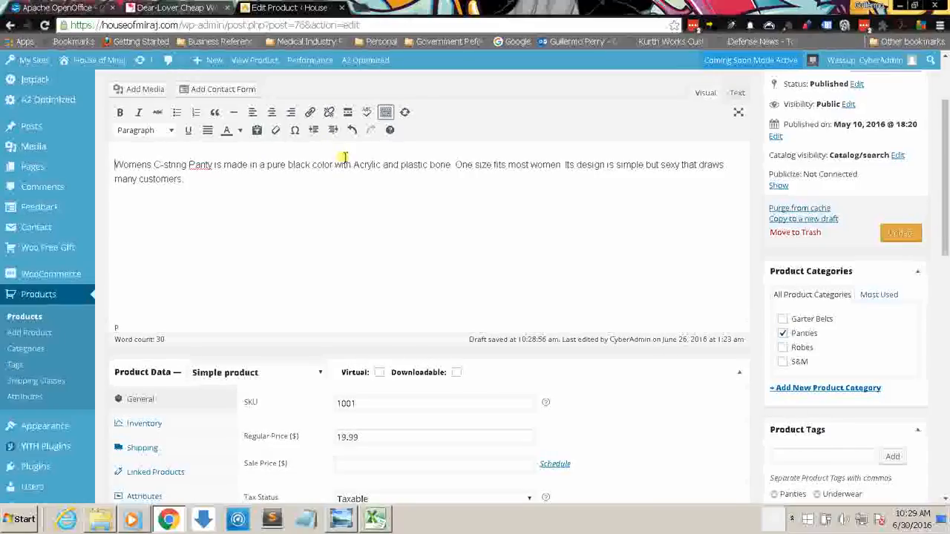
click(194, 7)
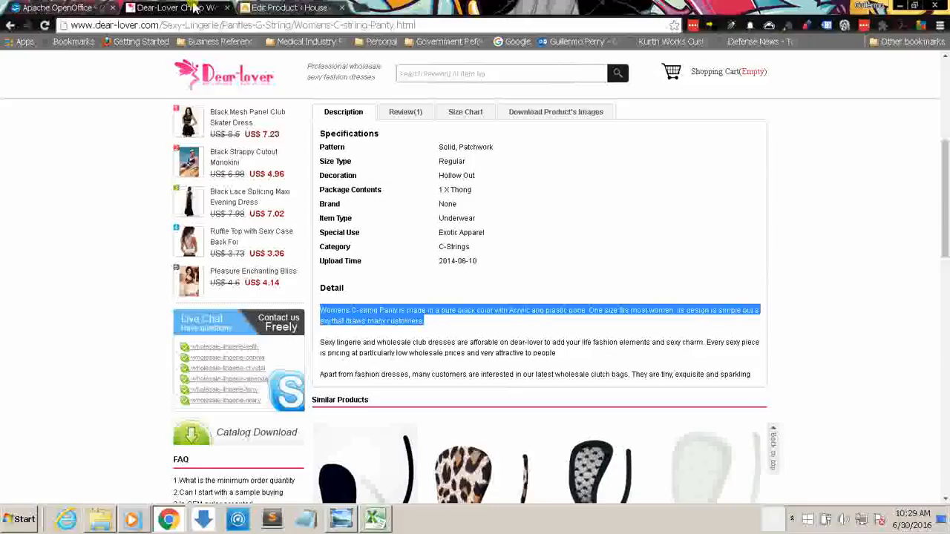
click(278, 8)
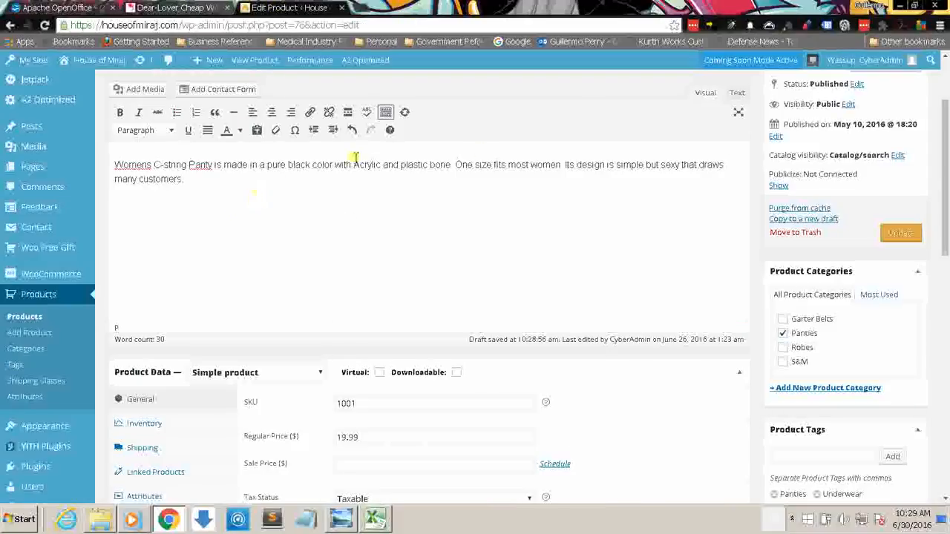
Step: Change the Women C-String Panty's product type to Variable product
drag(945, 173, 944, 231)
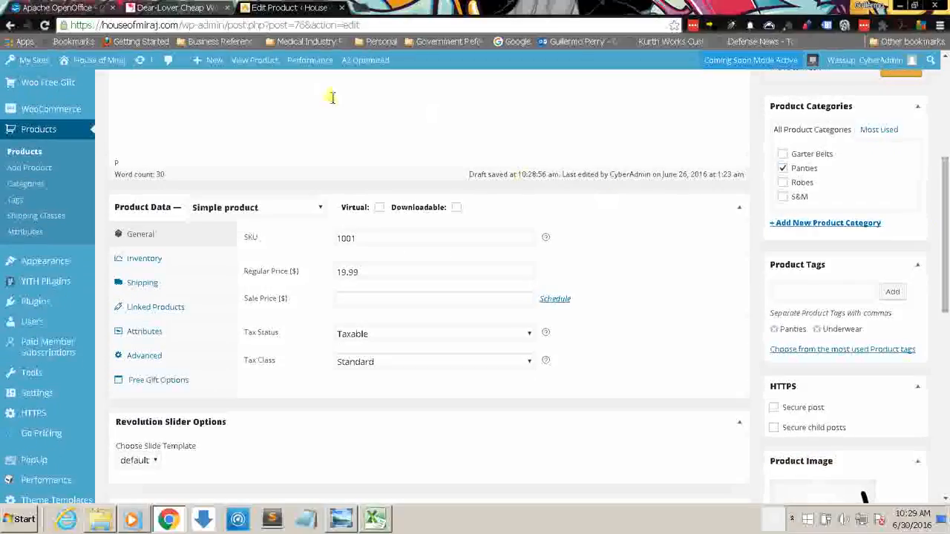
click(321, 208)
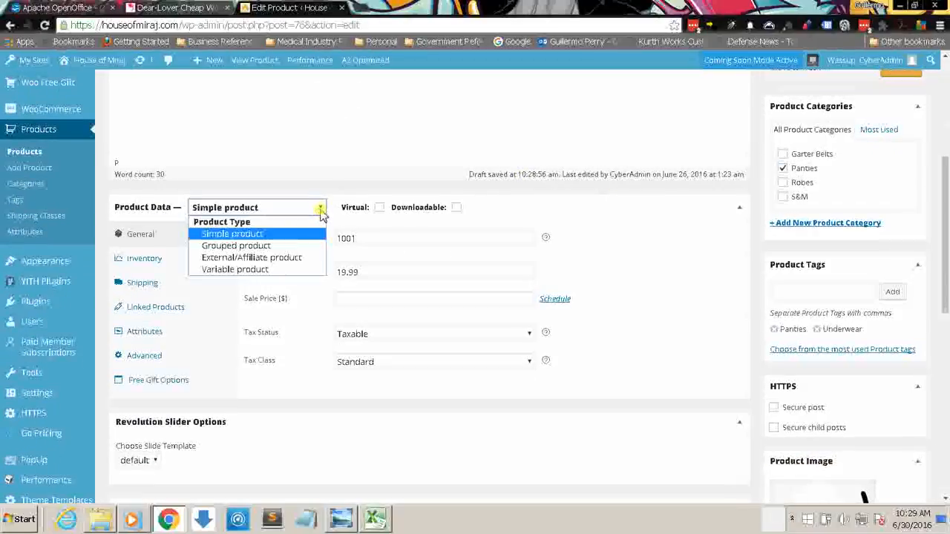
click(269, 272)
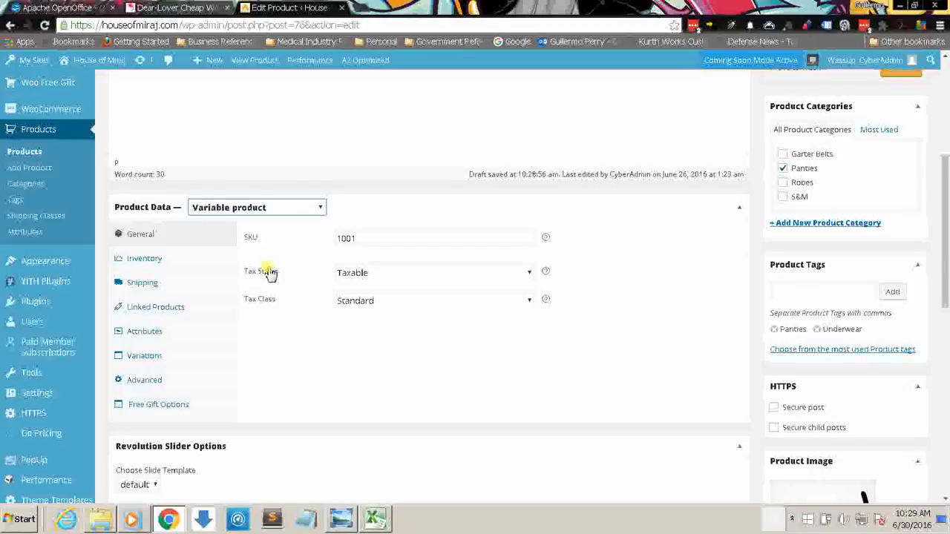
Step: Add the Waist Size attribute to the variable product
click(148, 331)
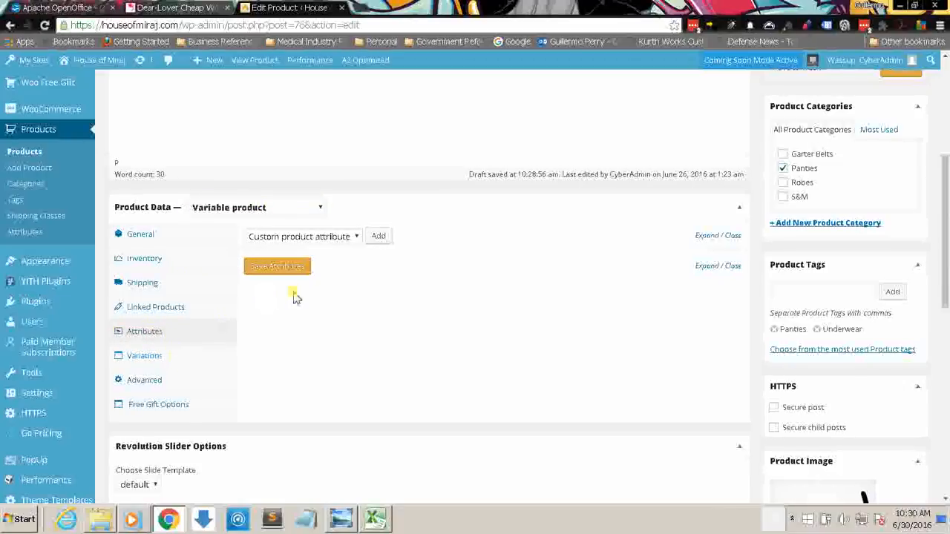
click(352, 238)
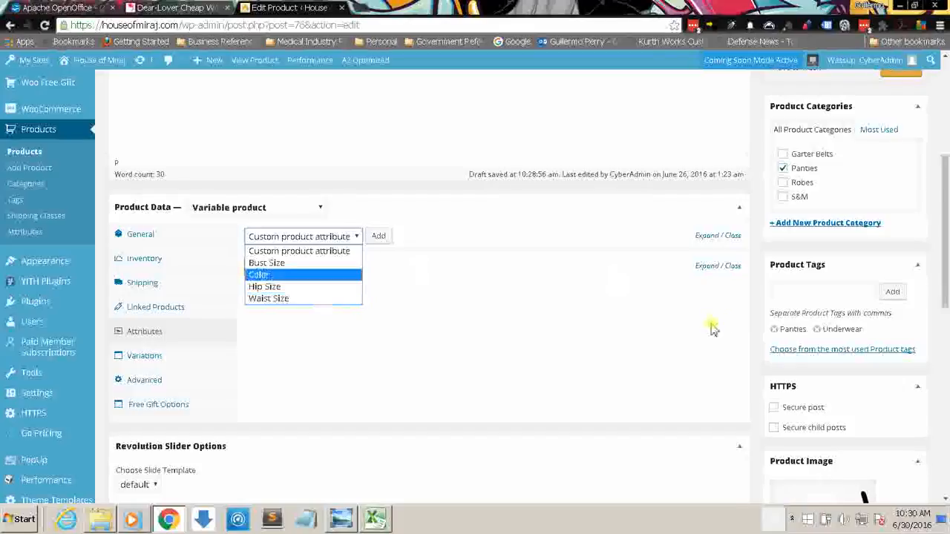
drag(946, 290, 947, 434)
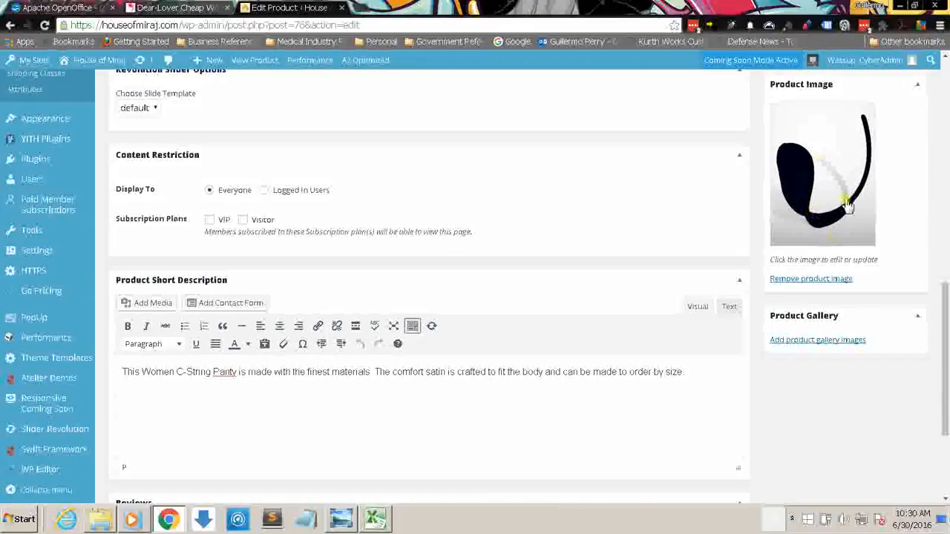
drag(947, 340, 944, 188)
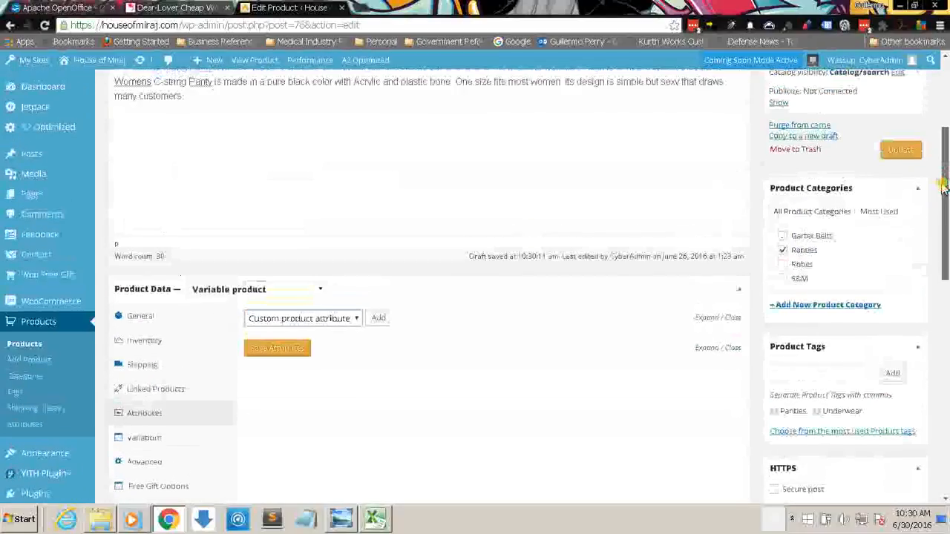
click(359, 318)
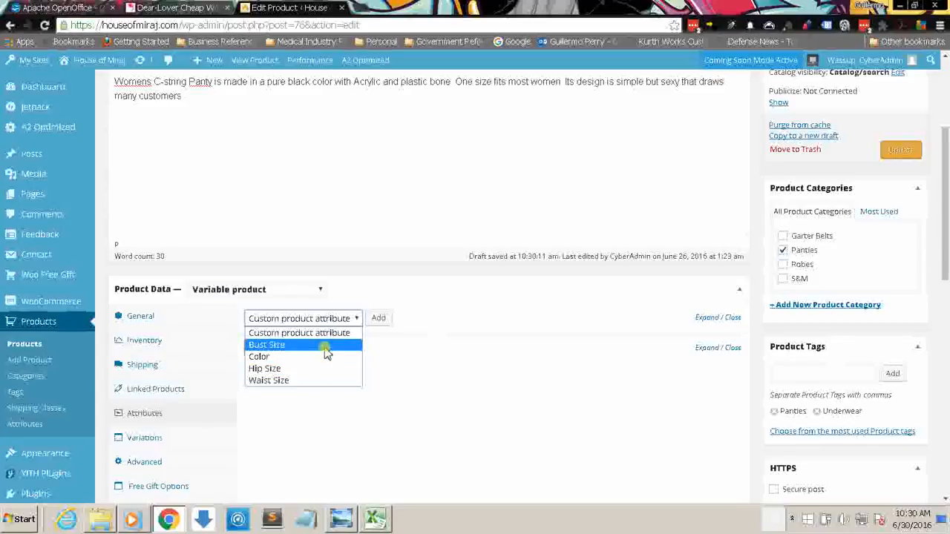
click(477, 328)
drag(946, 219, 947, 315)
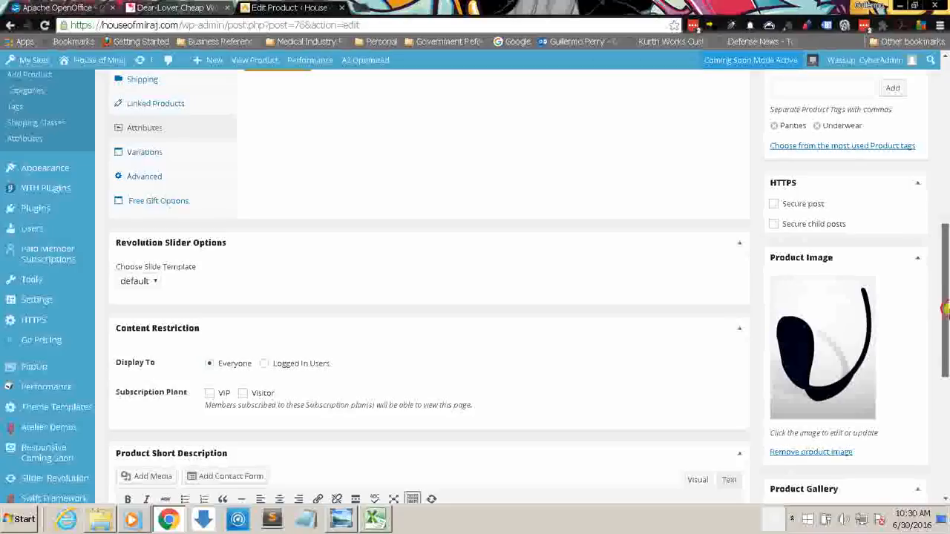
drag(947, 271, 947, 167)
click(357, 330)
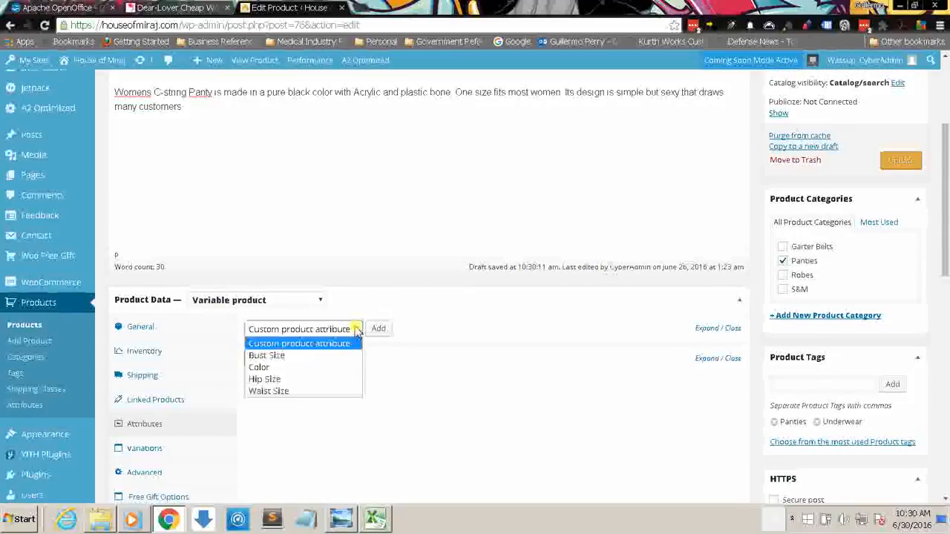
click(324, 390)
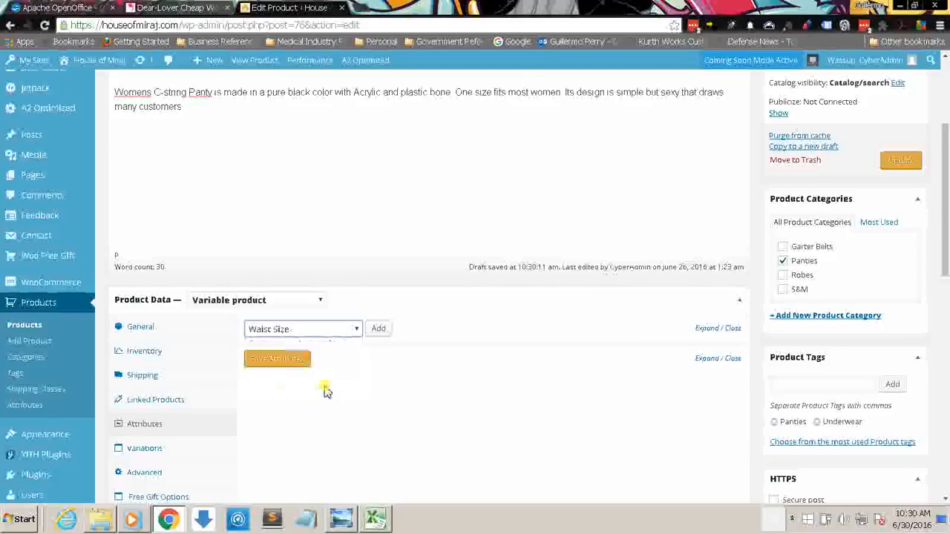
click(378, 331)
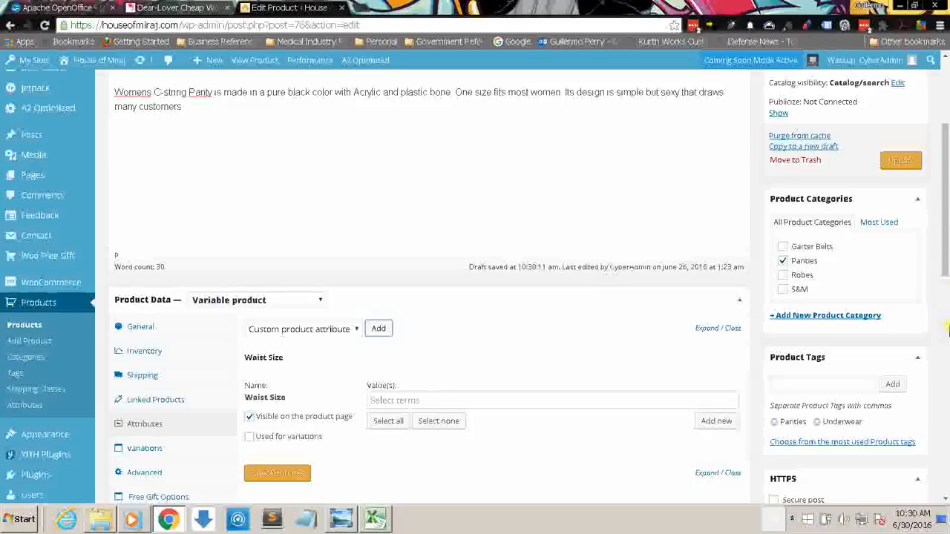
Step: Mark the Waist Size attribute as used for variations, give it the values Small, Medium and Large, and save the attributes
drag(946, 198, 946, 225)
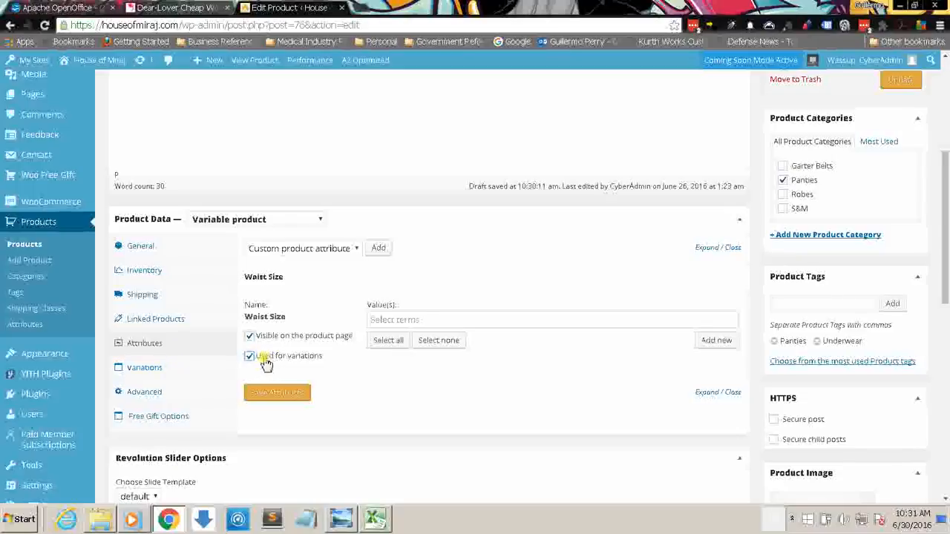
click(379, 322)
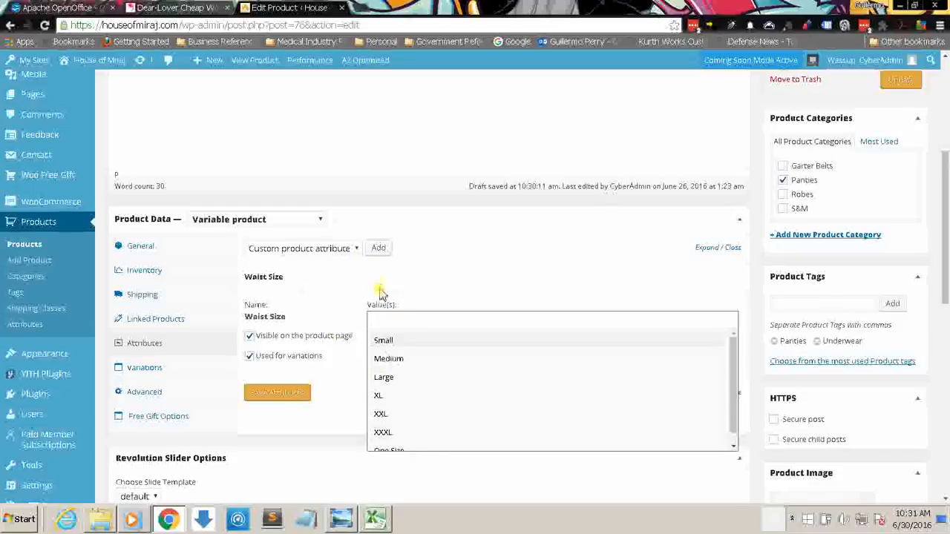
click(384, 341)
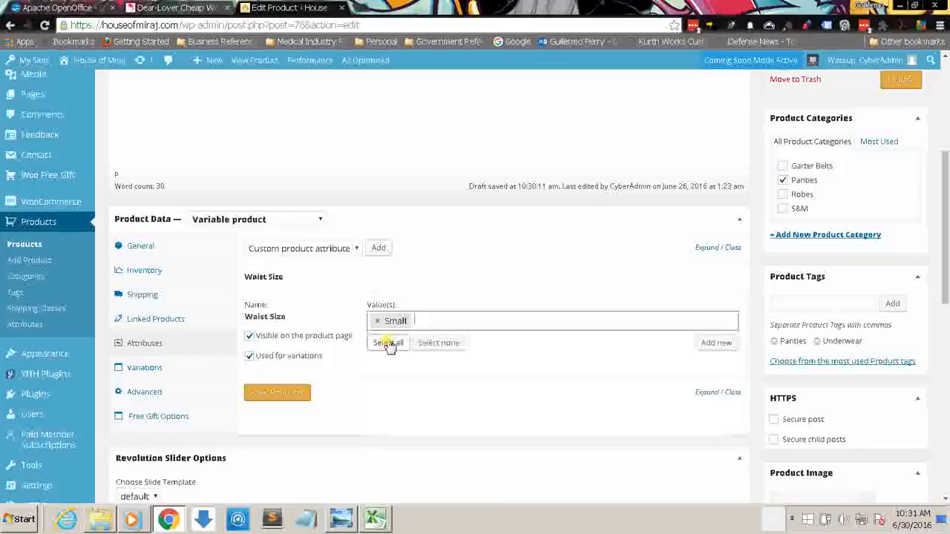
click(415, 322)
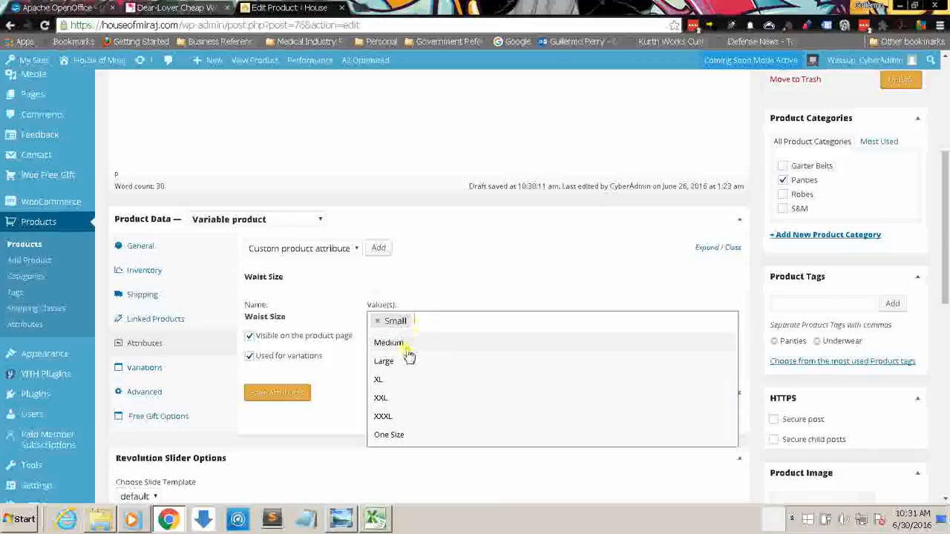
click(407, 346)
click(493, 318)
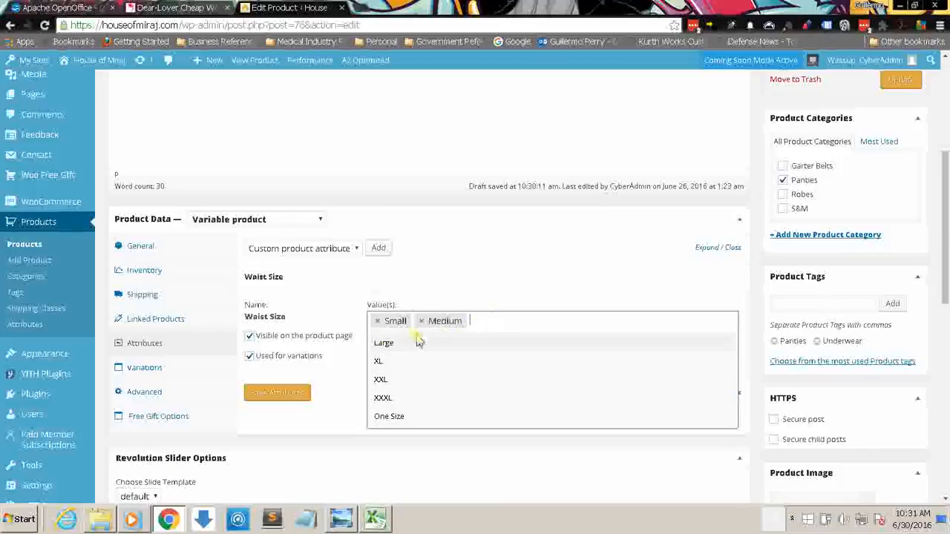
click(381, 344)
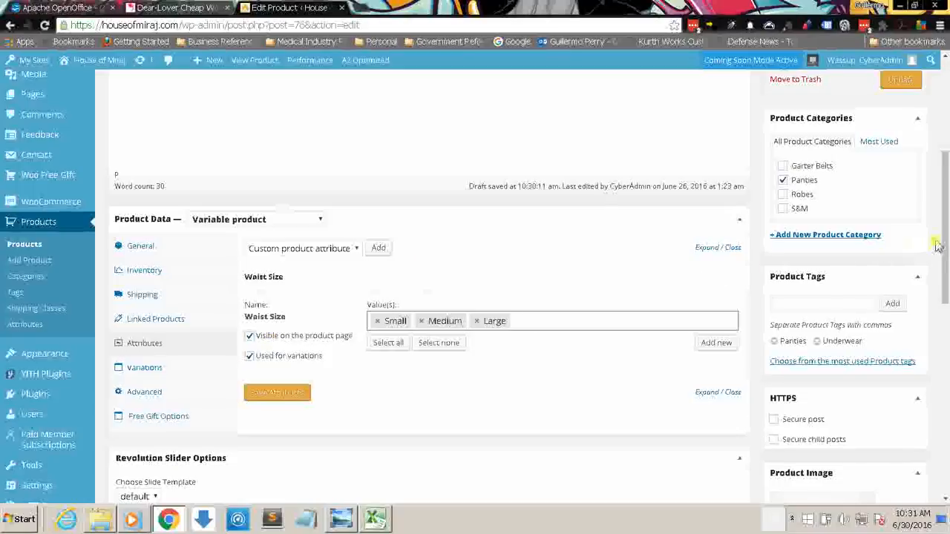
drag(946, 214, 946, 156)
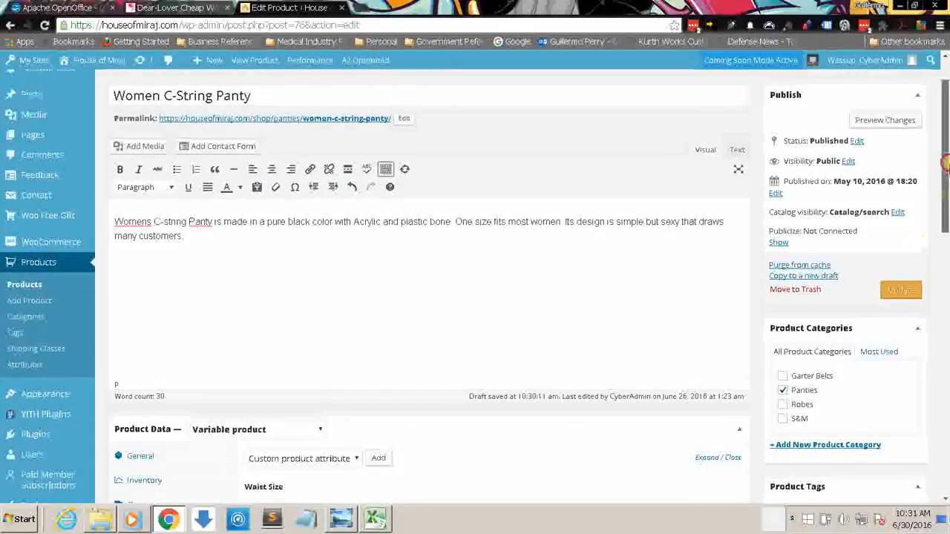
scroll(916, 241, down, 3)
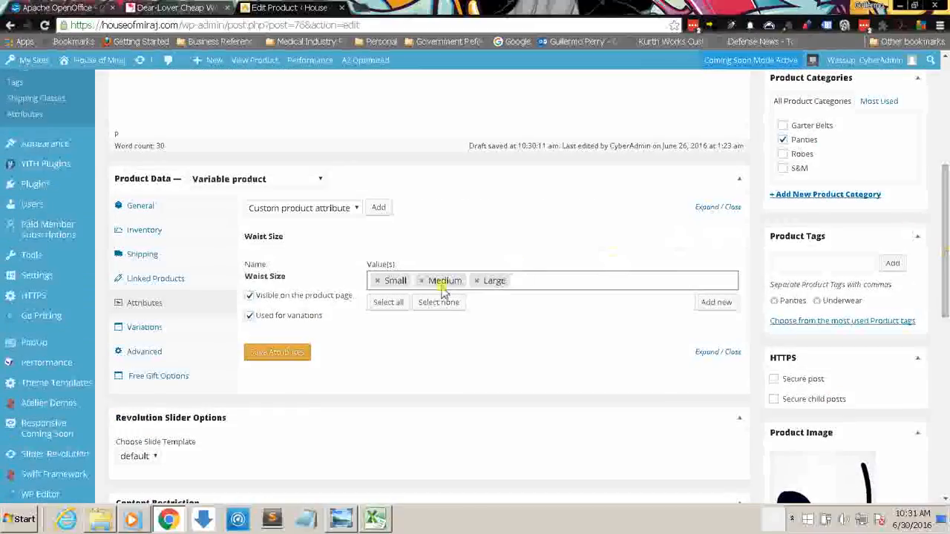
click(271, 357)
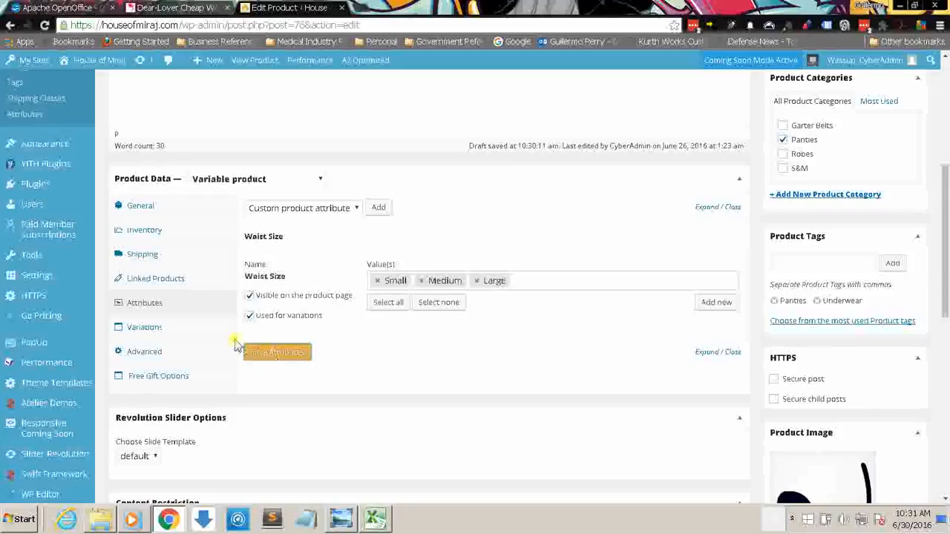
click(195, 331)
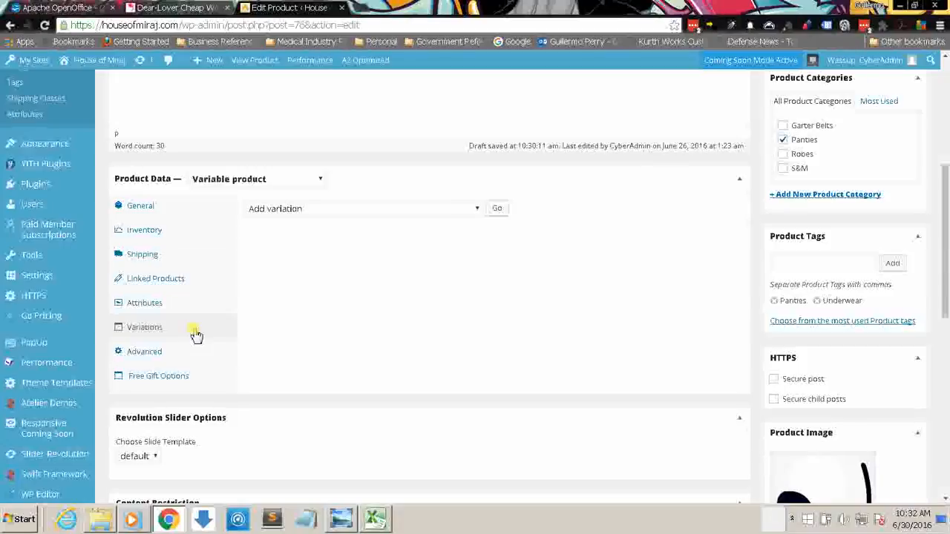
click(475, 209)
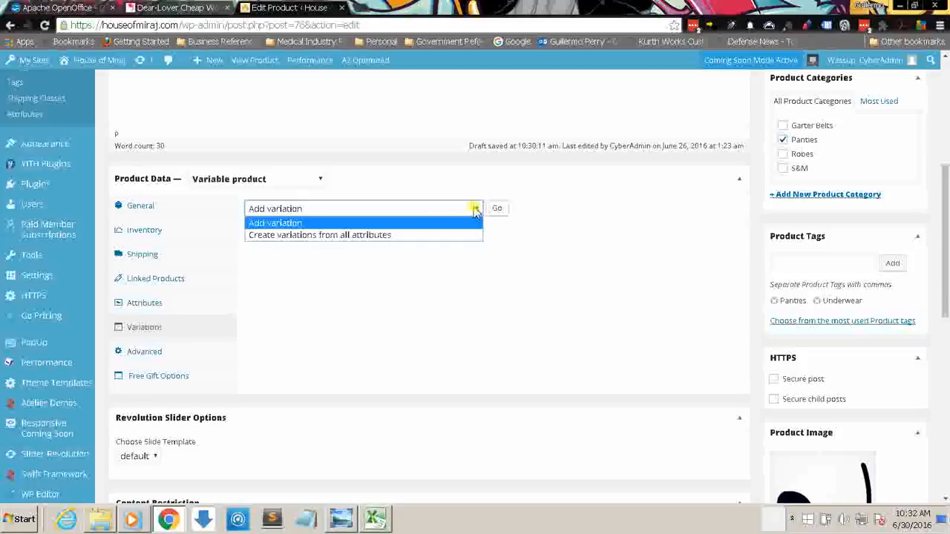
click(446, 235)
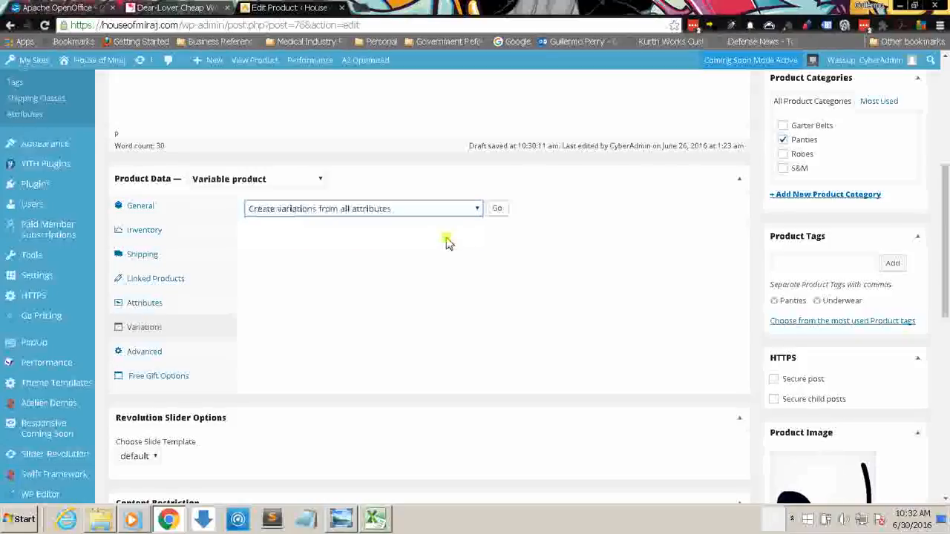
click(145, 307)
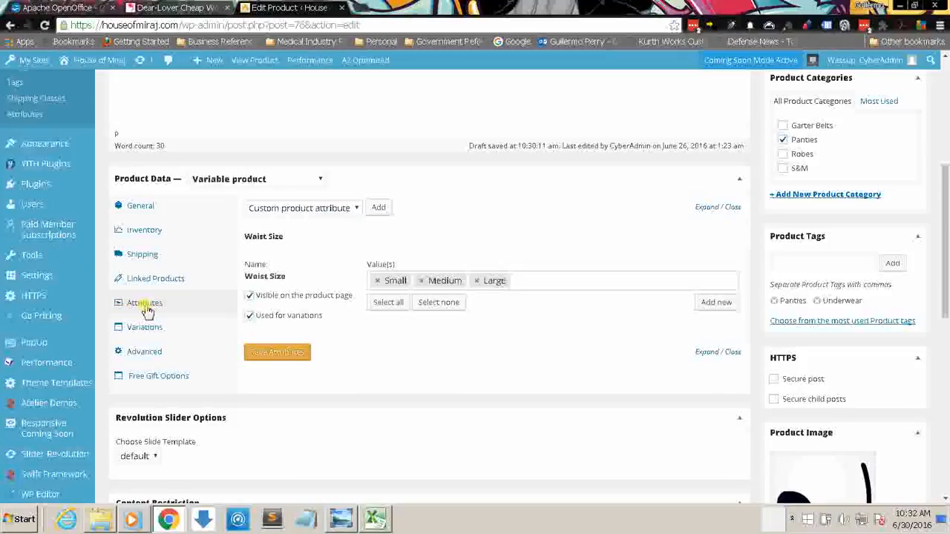
Step: Create the product's variations from all attributes, accept linking them, and prevent the page from creating additional dialogs
click(187, 323)
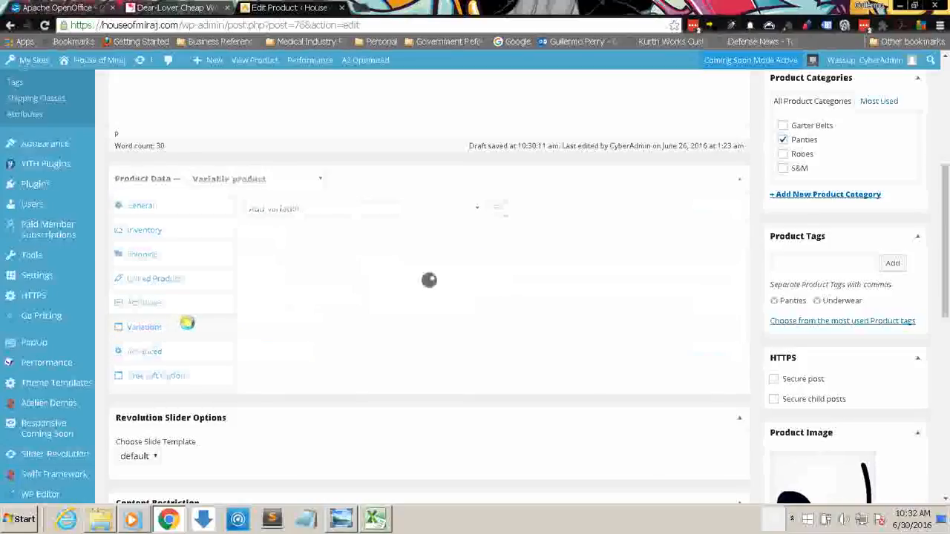
click(345, 210)
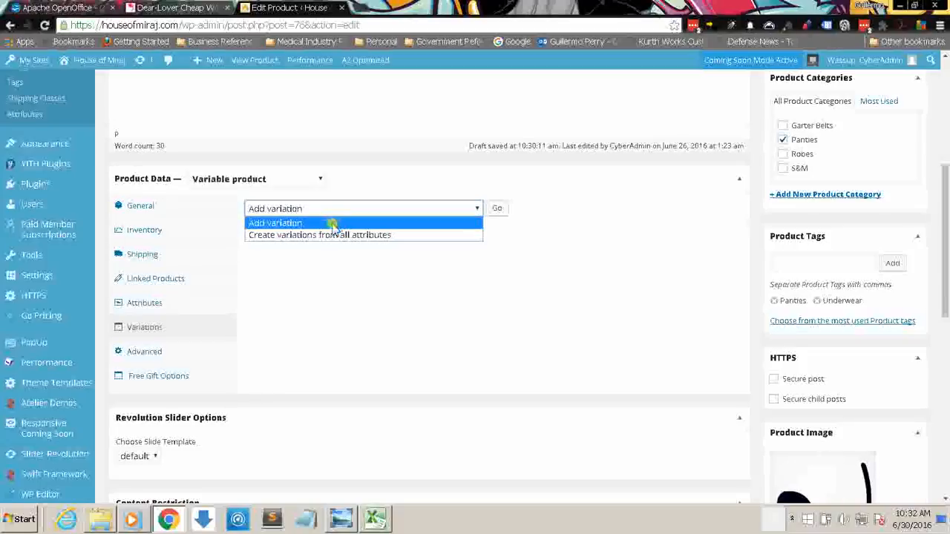
click(329, 232)
click(497, 211)
click(497, 212)
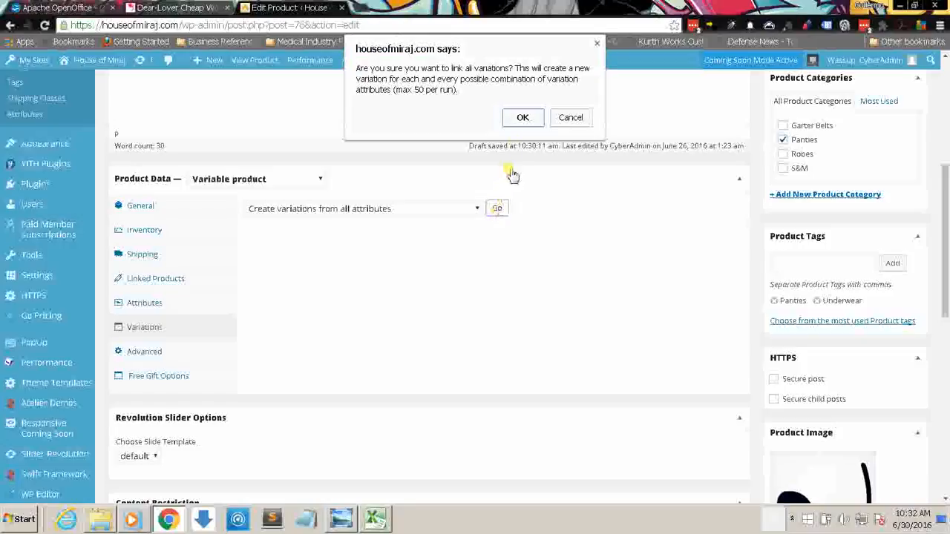
click(523, 119)
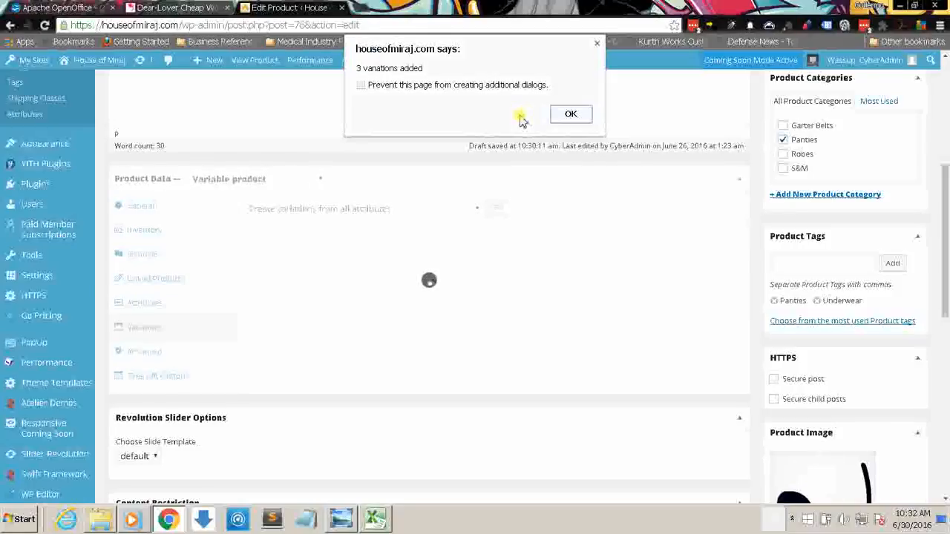
click(360, 84)
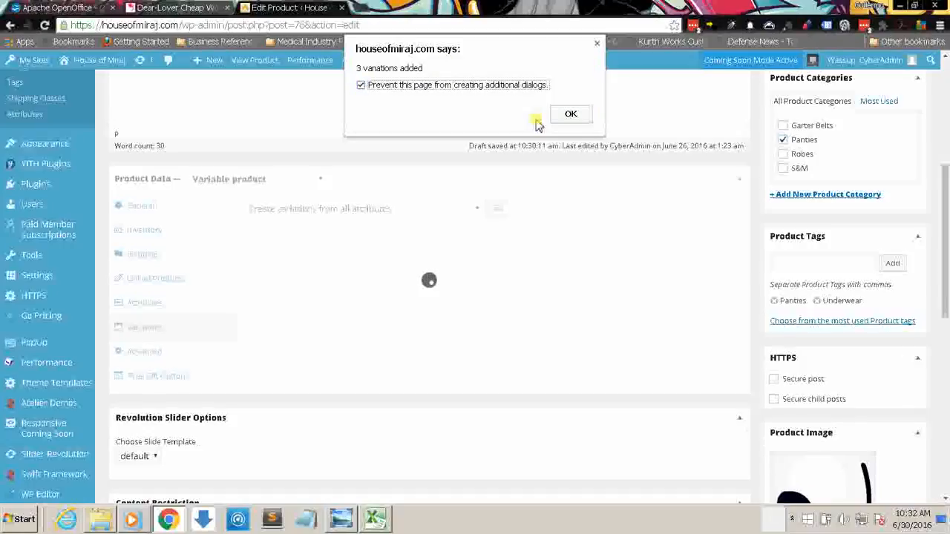
click(570, 114)
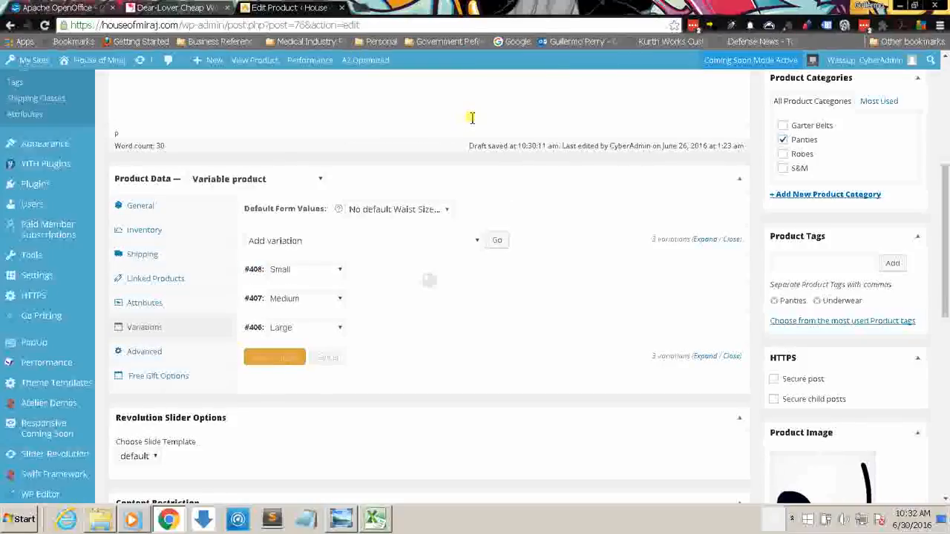
Step: Set the default Waist Size form value to Small and expand the settings of the Small variation
click(443, 210)
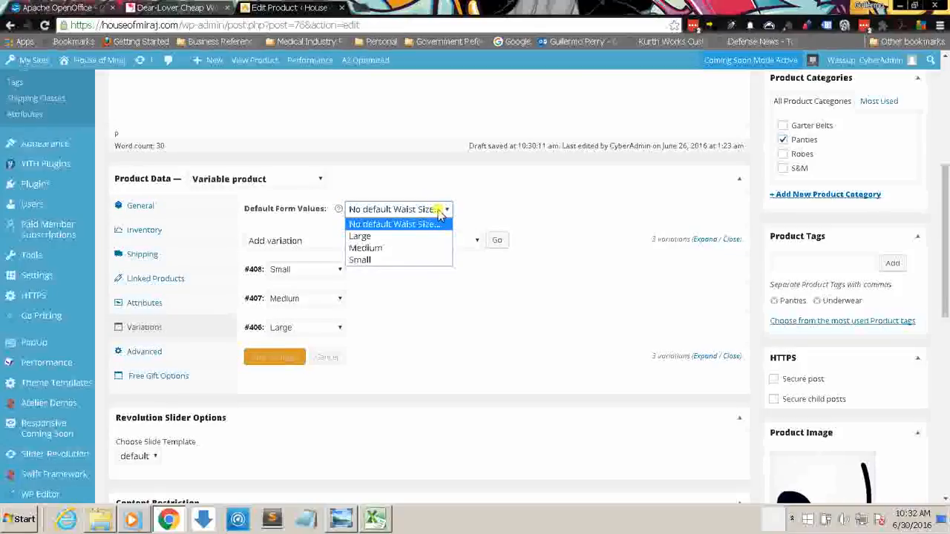
click(420, 260)
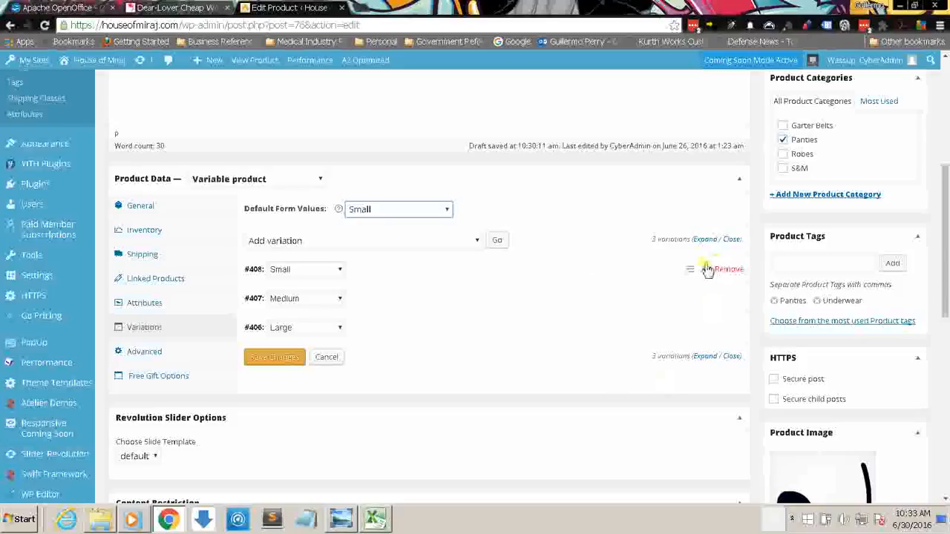
click(703, 271)
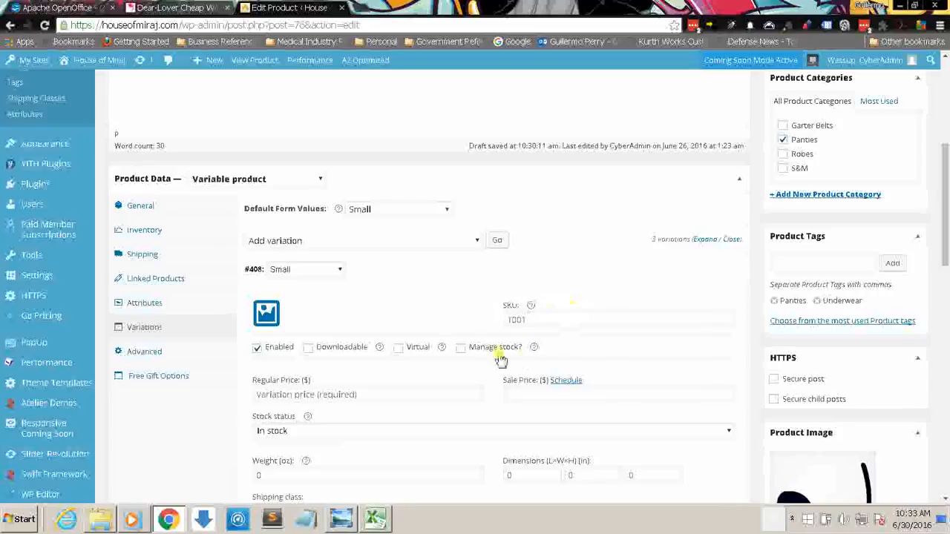
drag(947, 193, 947, 236)
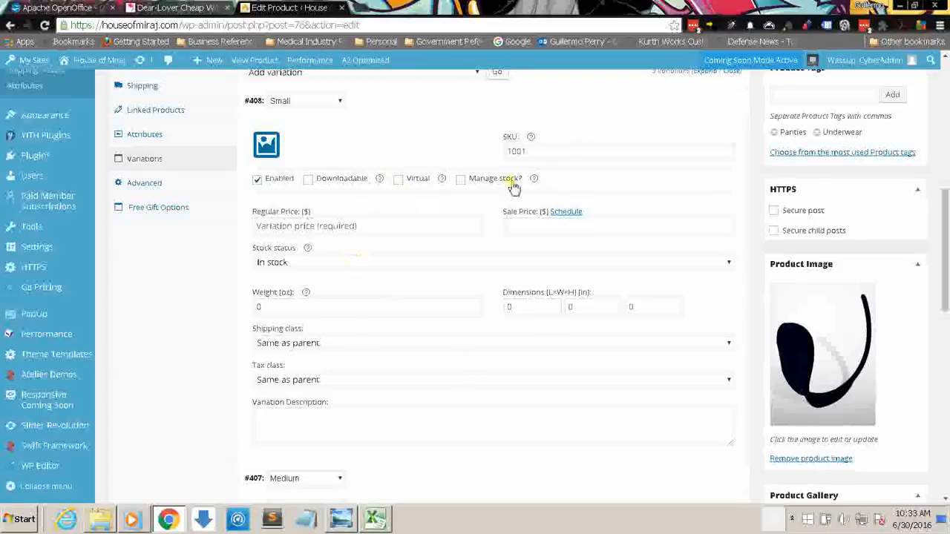
click(534, 149)
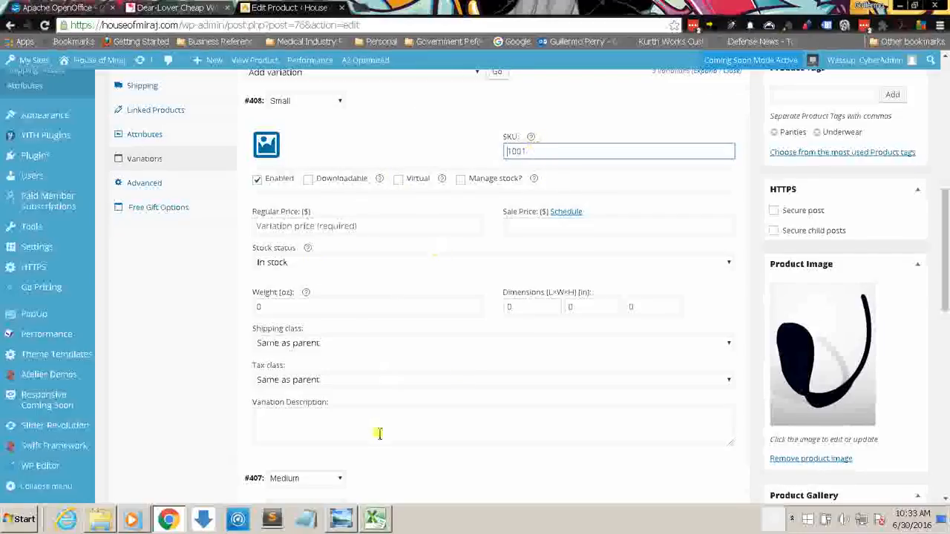
click(329, 227)
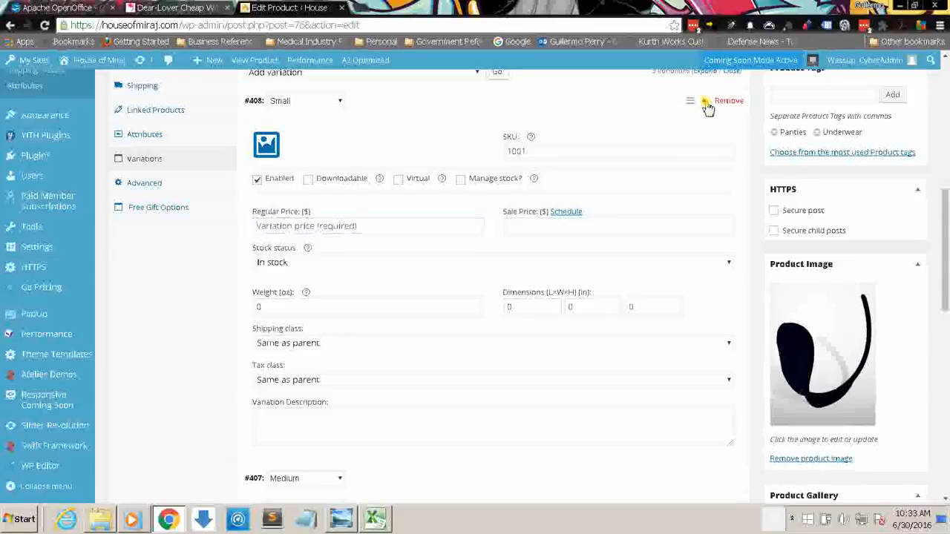
click(707, 108)
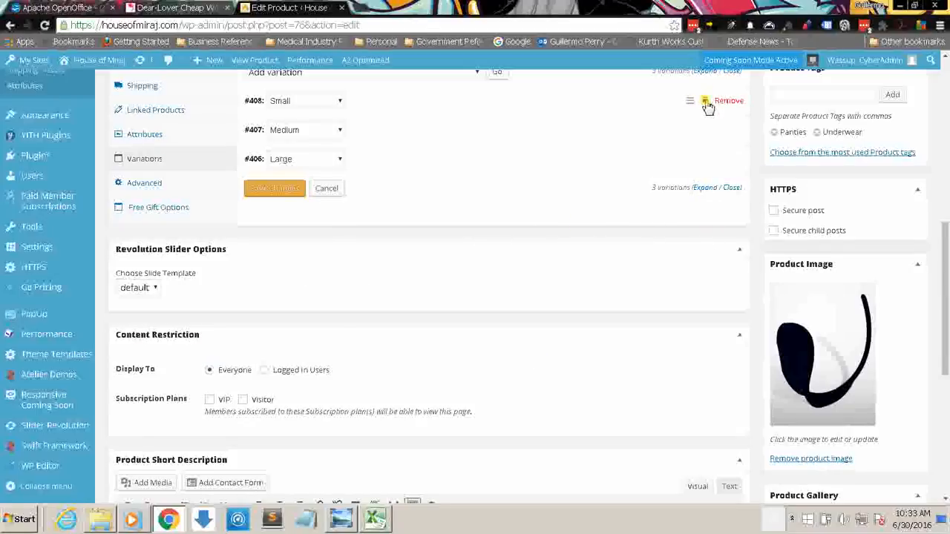
click(707, 108)
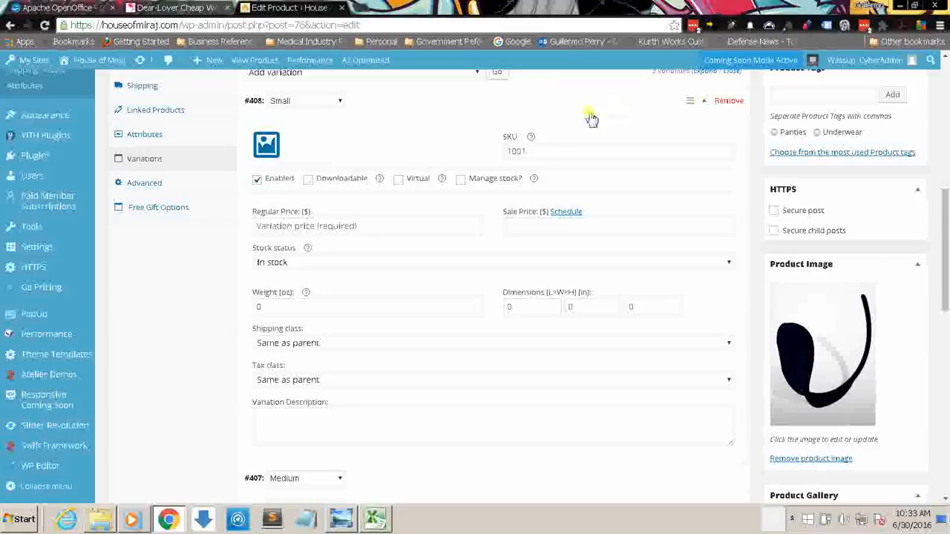
Step: Set the Small variation's SKU to 100102, consulting the Product SKU Key Chart for the colour and size digits
click(533, 150)
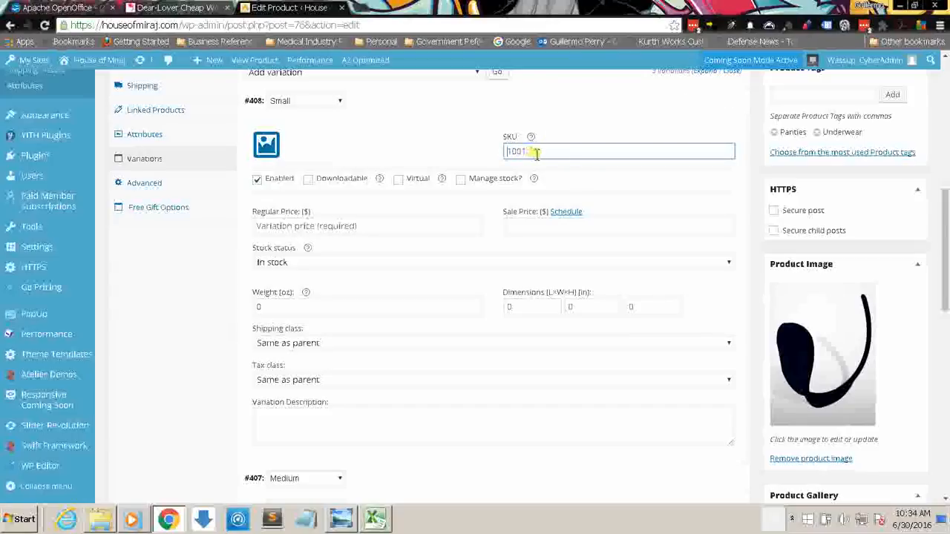
click(515, 152)
click(533, 152)
click(341, 518)
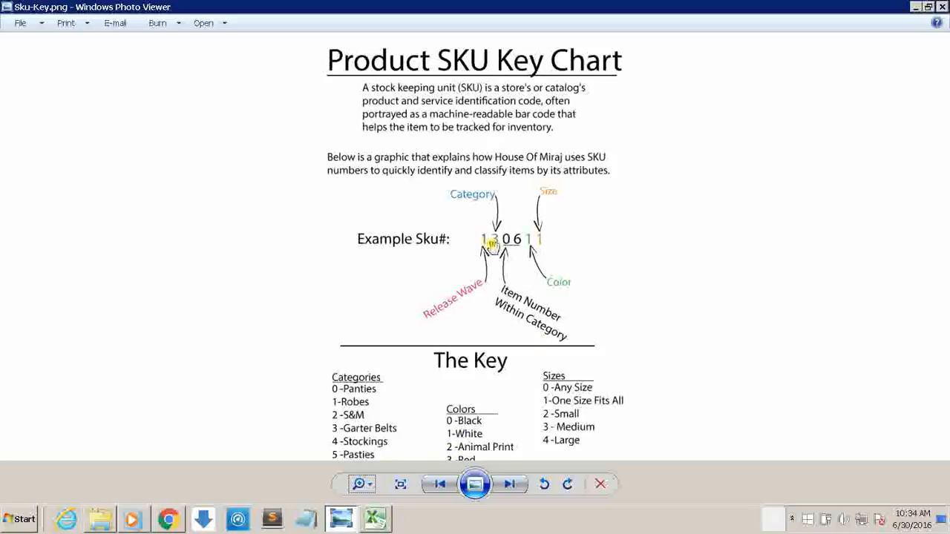
click(341, 519)
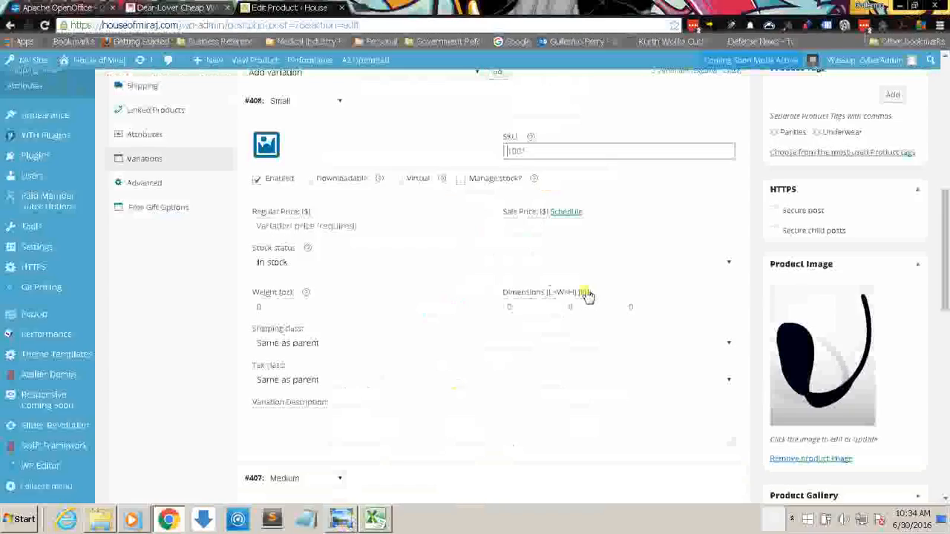
text(10010)
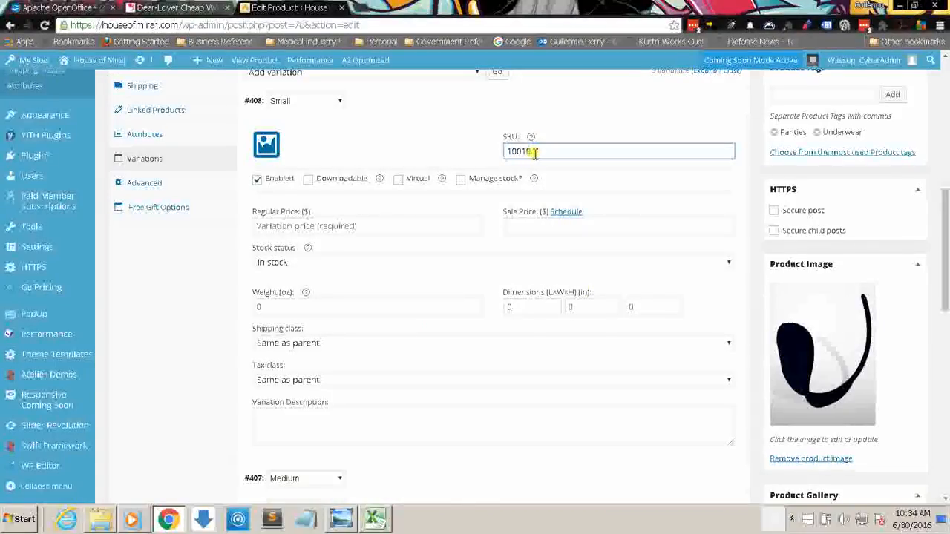
click(341, 518)
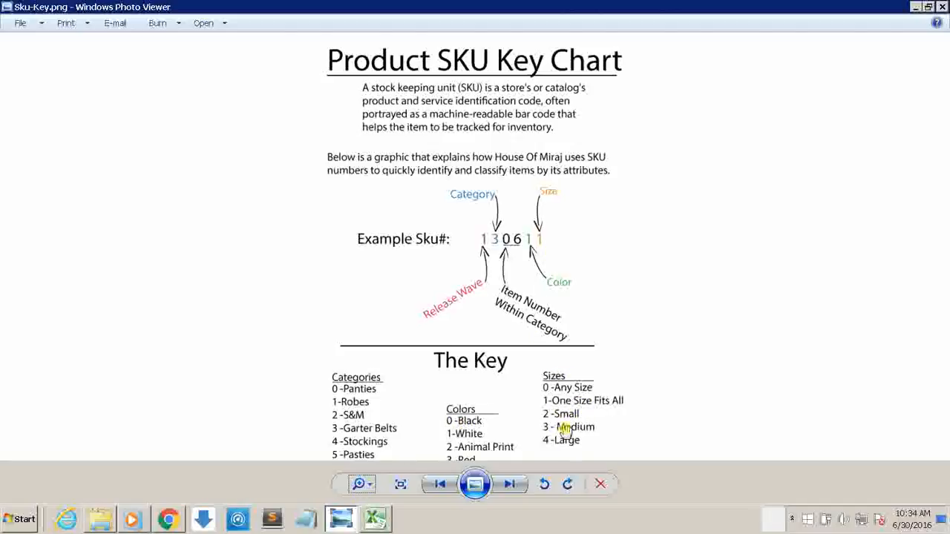
key(alt+Tab)
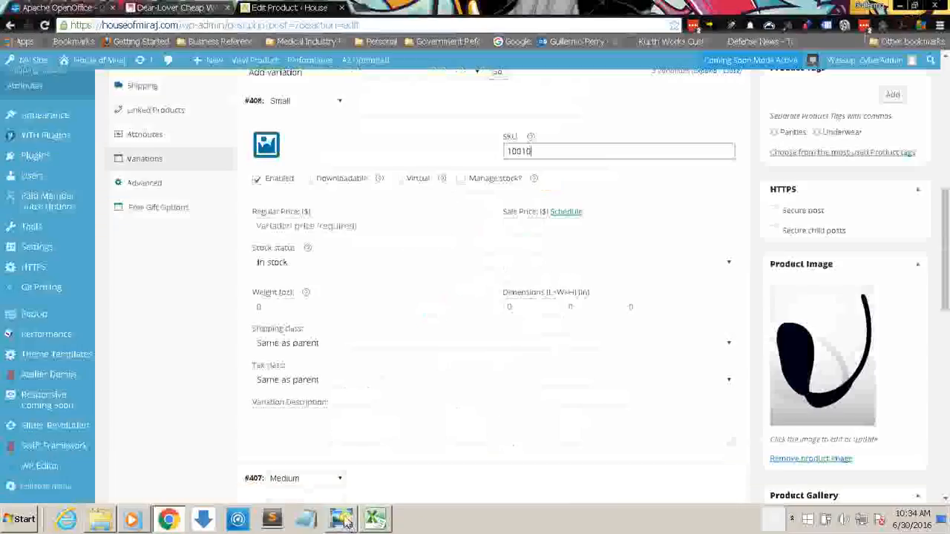
click(538, 150)
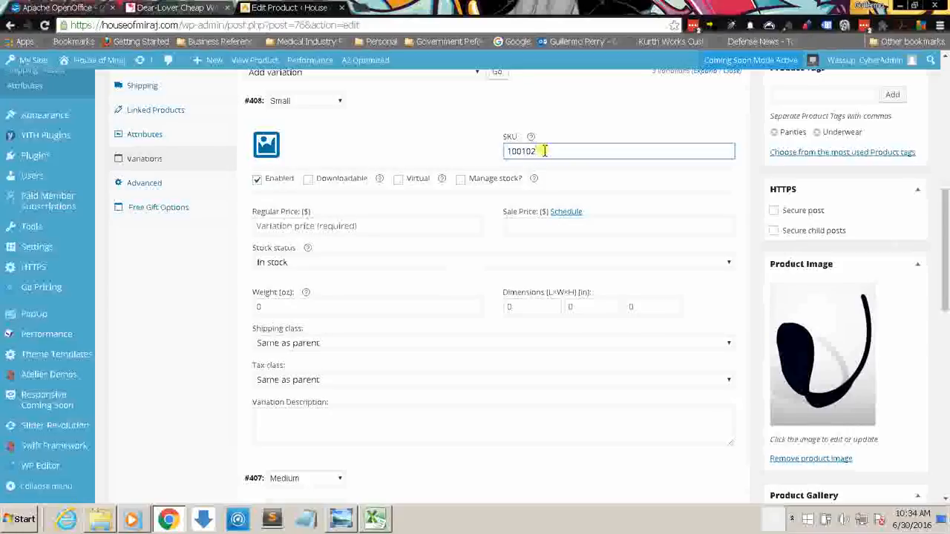
text(2)
drag(544, 151, 499, 152)
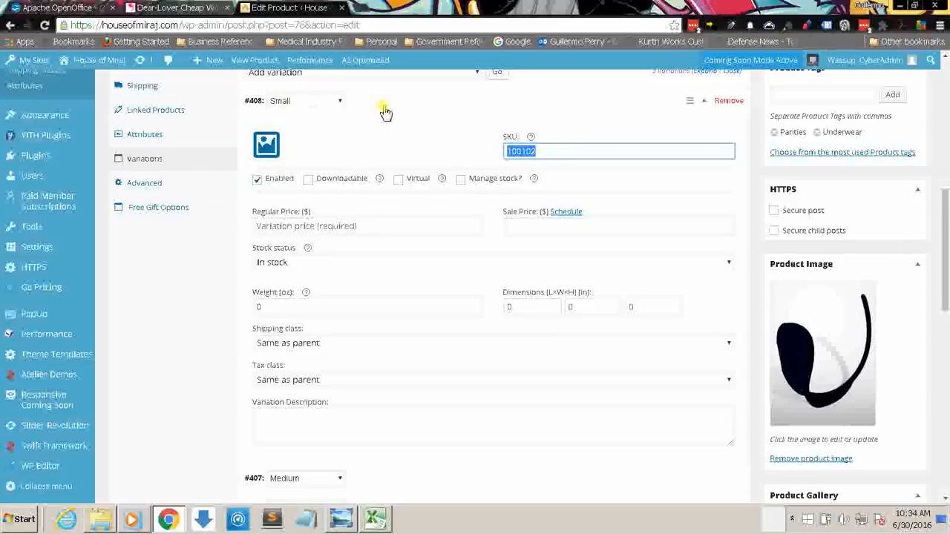
Step: Check the price column of the InventoryList spreadsheet, then set the Small variation's regular price to 14.99 and collapse its settings
click(372, 227)
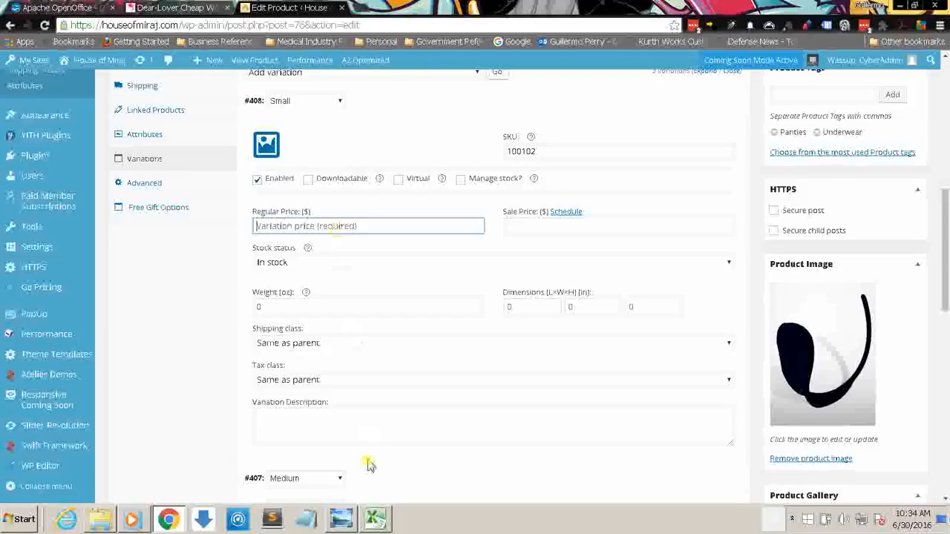
click(375, 520)
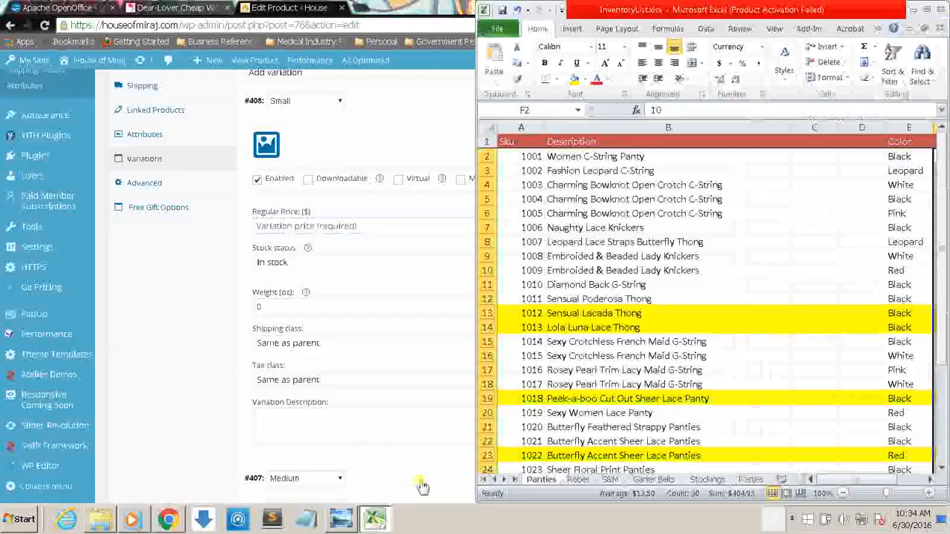
mouse_move(886, 488)
mouse_down()
mouse_move(889, 469)
mouse_move(900, 470)
mouse_move(887, 468)
mouse_move(901, 473)
mouse_up()
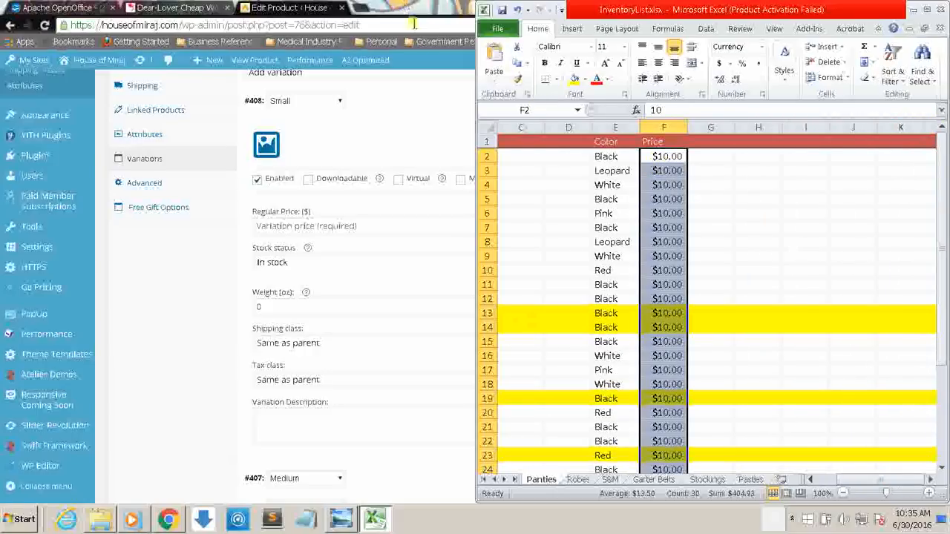
drag(939, 207, 940, 278)
drag(941, 291, 944, 208)
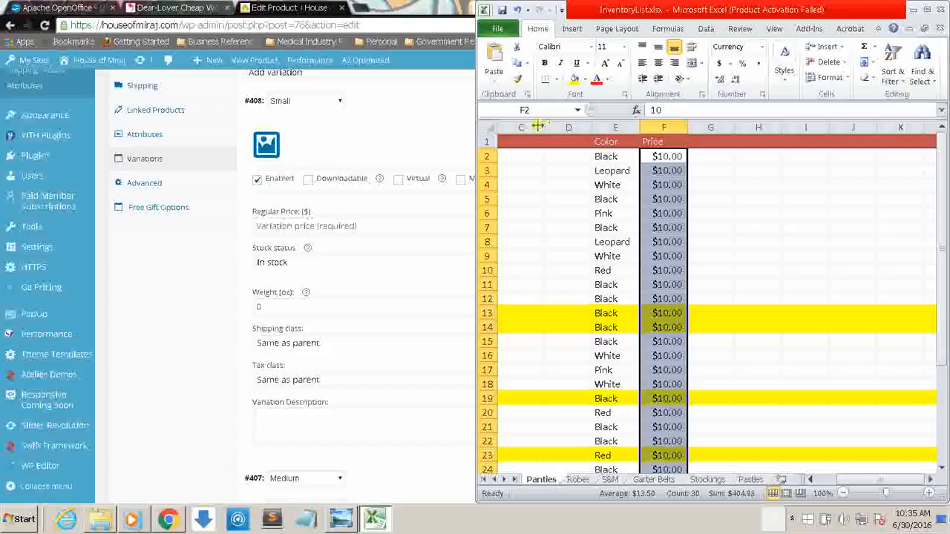
click(381, 231)
text(14.99)
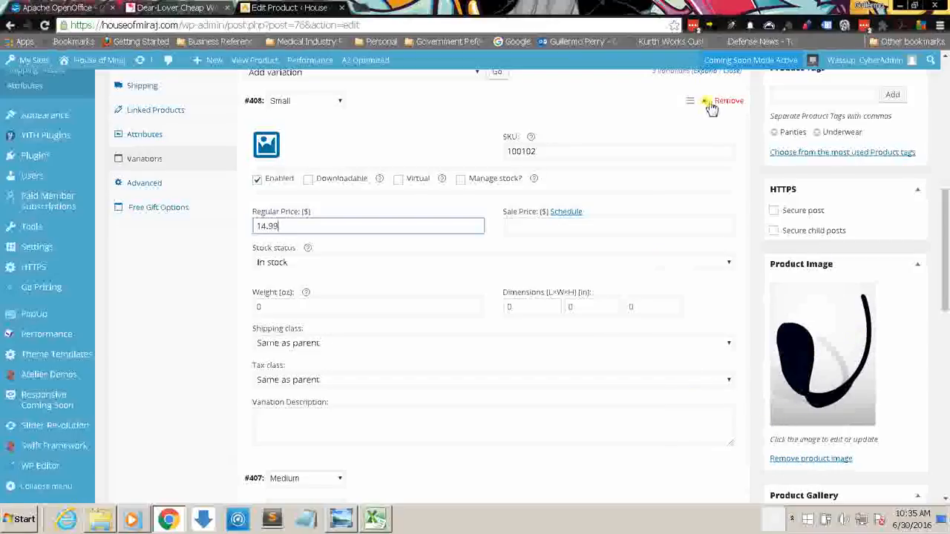
click(706, 104)
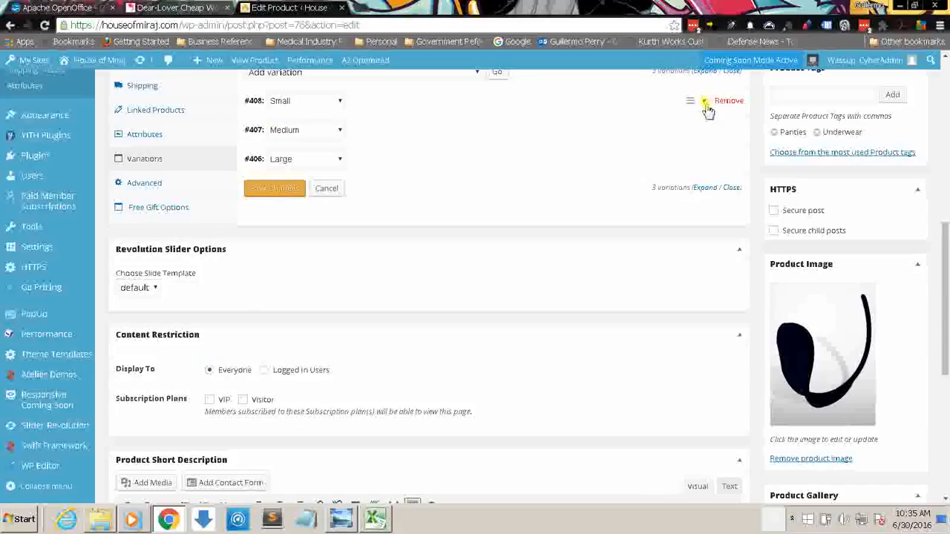
Step: Expand the Medium variation and set its SKU to 100103, checking the size digit against the Product SKU Key Chart
click(704, 134)
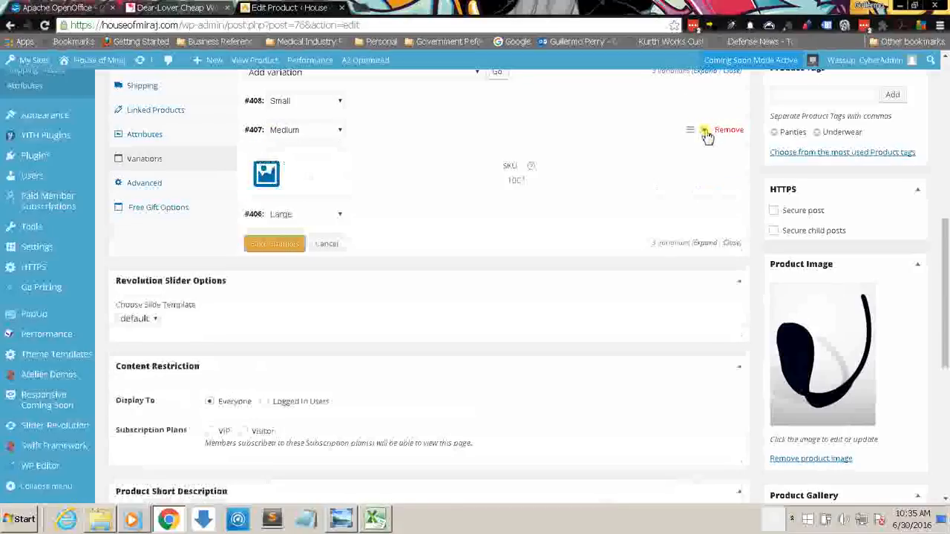
click(588, 179)
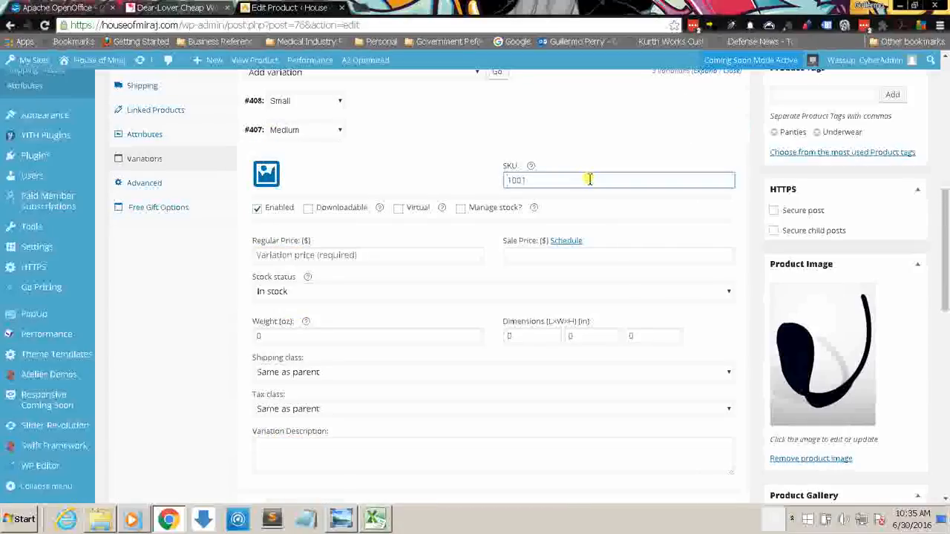
text(100103)
click(341, 518)
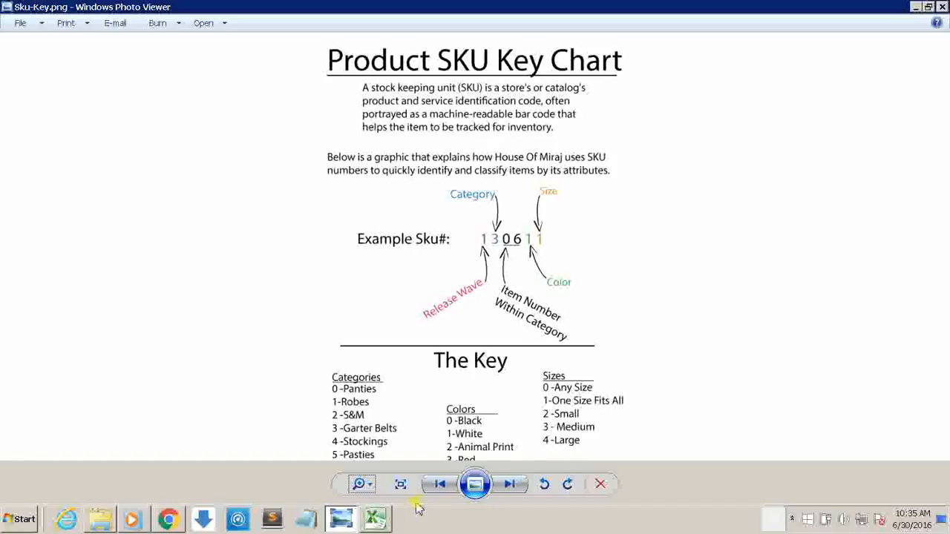
click(335, 512)
click(555, 180)
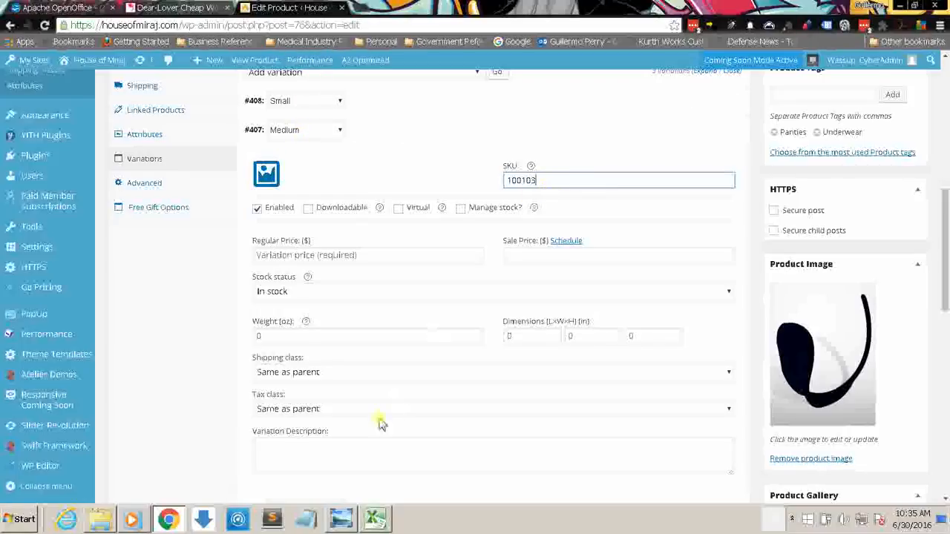
click(345, 521)
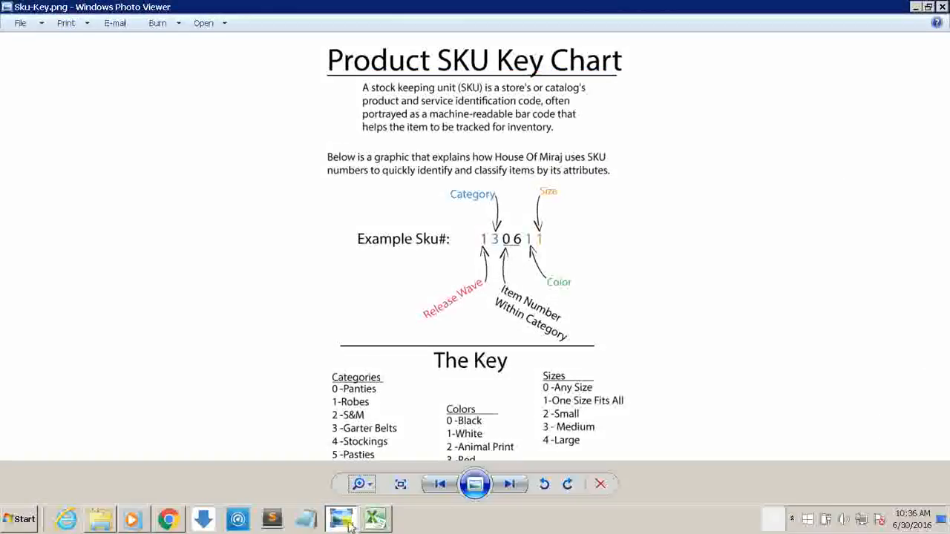
click(349, 523)
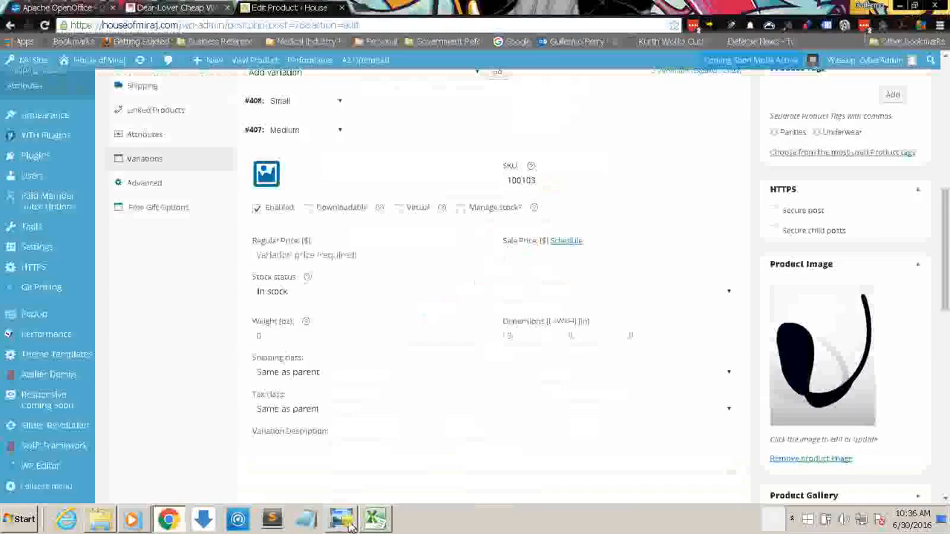
Step: Set the Medium variation's regular price to 14.99 and collapse its settings
click(290, 260)
text(14)
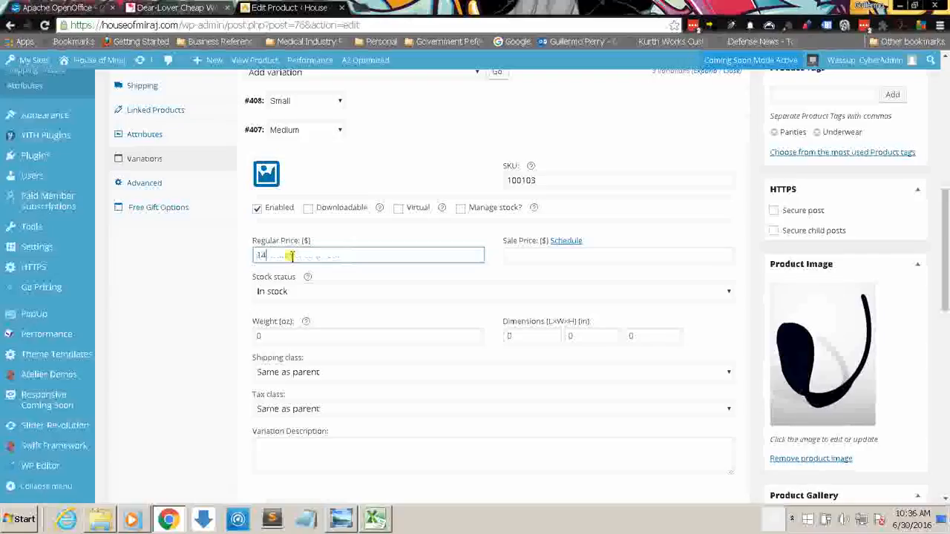
text(.99)
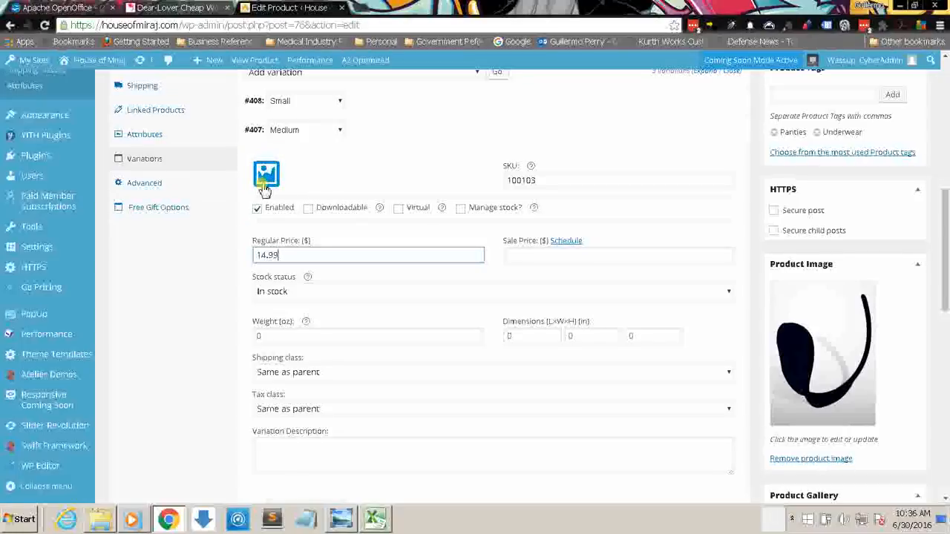
click(557, 181)
click(293, 255)
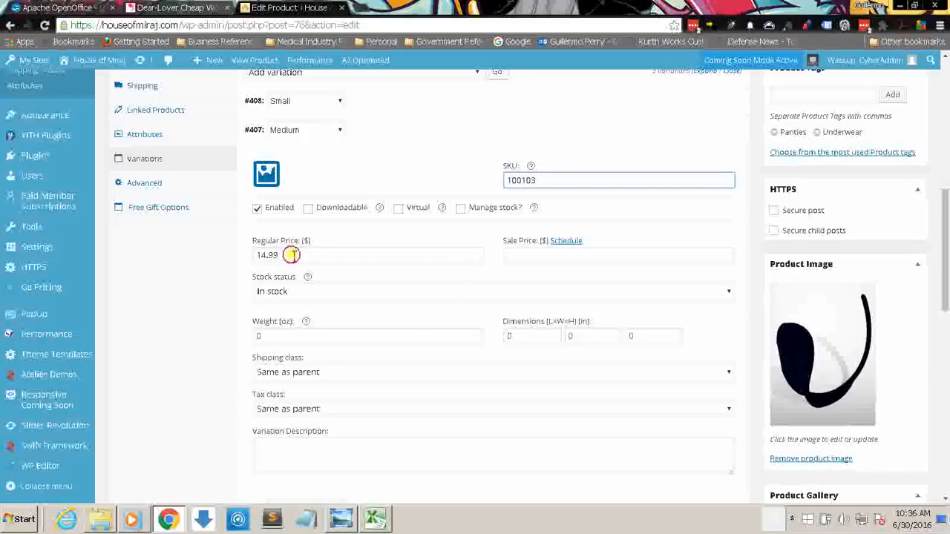
click(706, 133)
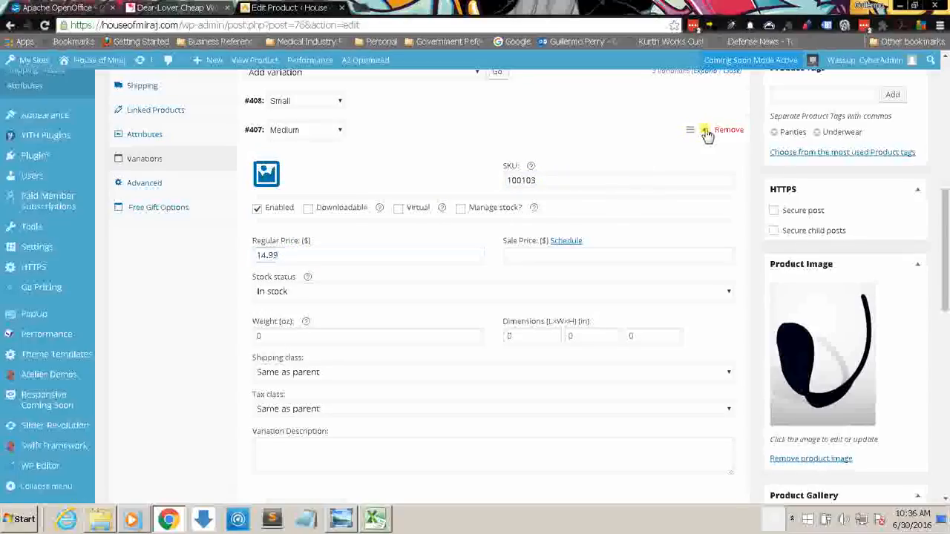
Step: Expand the Large variation and give it the SKU 100104 and a regular price of 14.99
click(705, 157)
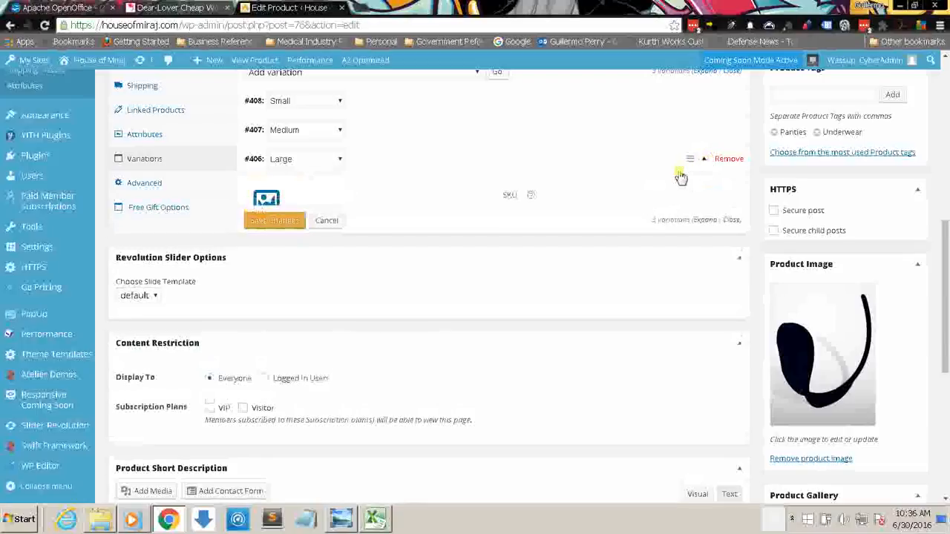
click(618, 207)
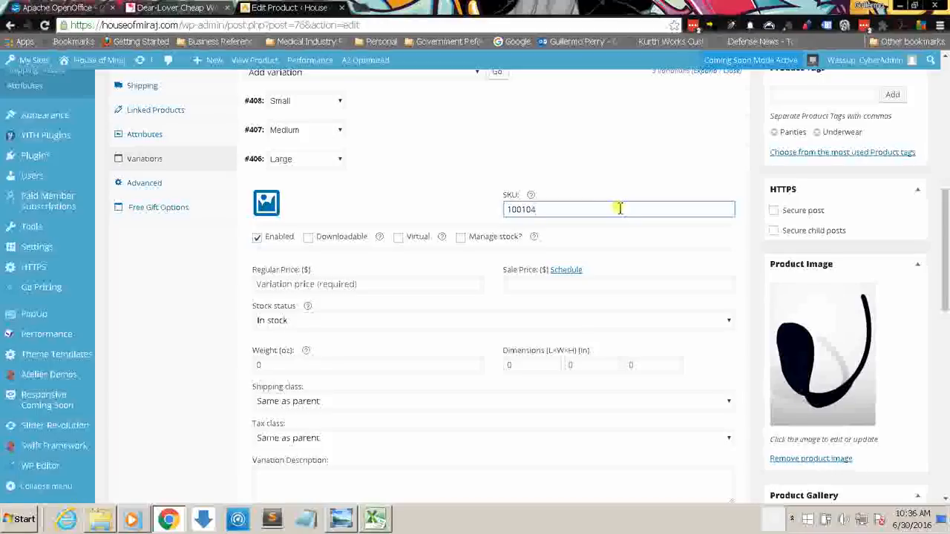
drag(561, 212, 502, 209)
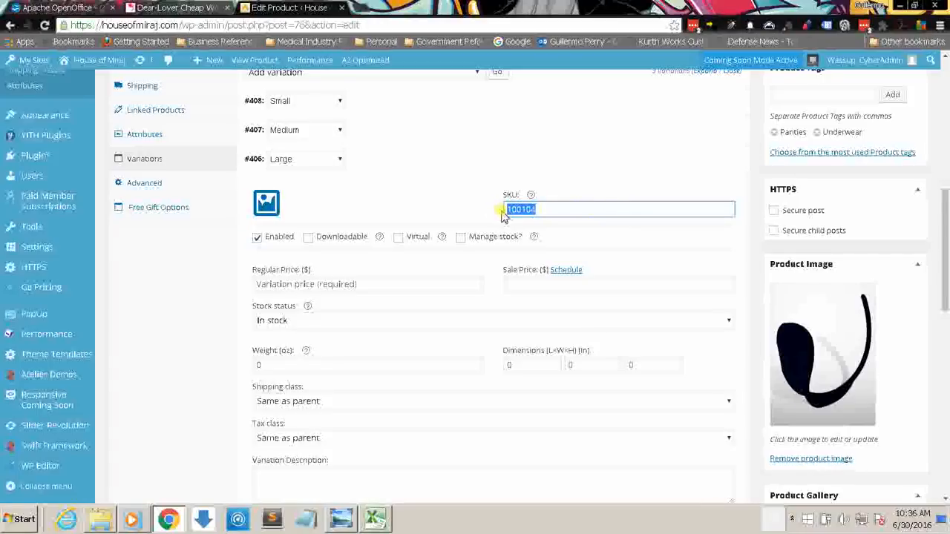
click(393, 287)
text(14.99)
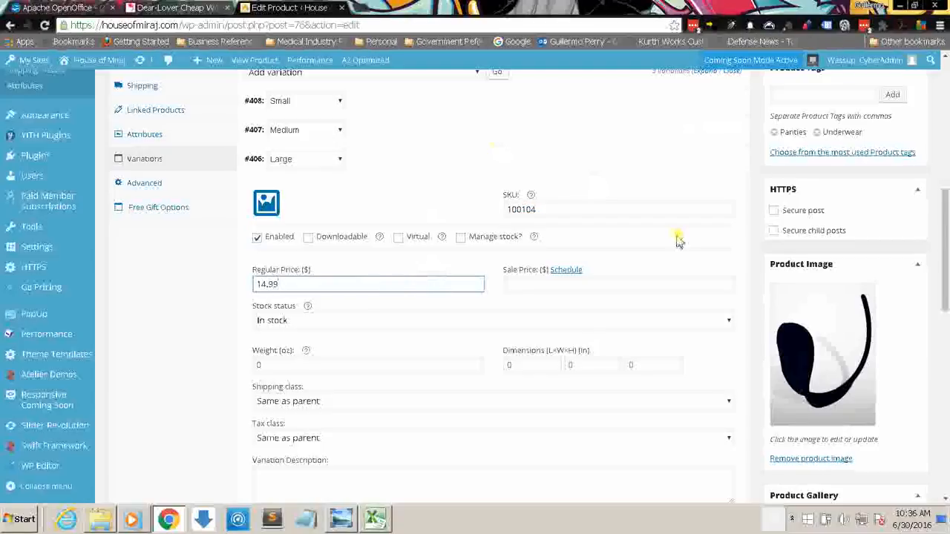
Step: Collapse the Large variation and save the changes to the product's variations
click(706, 161)
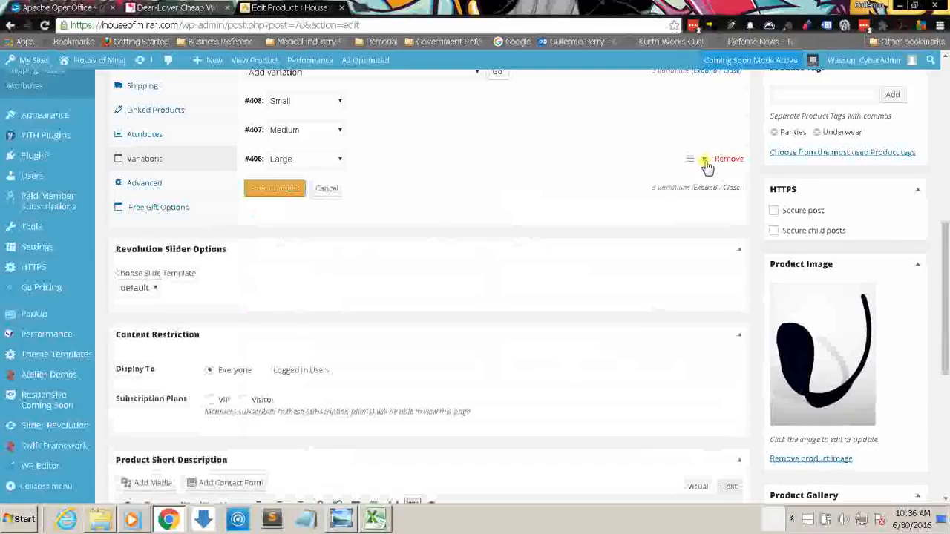
click(292, 191)
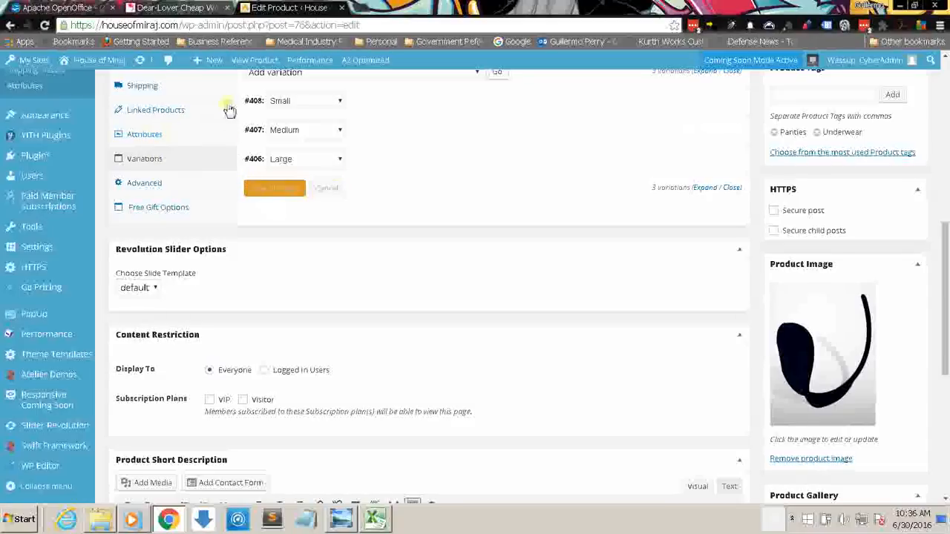
drag(946, 270, 946, 218)
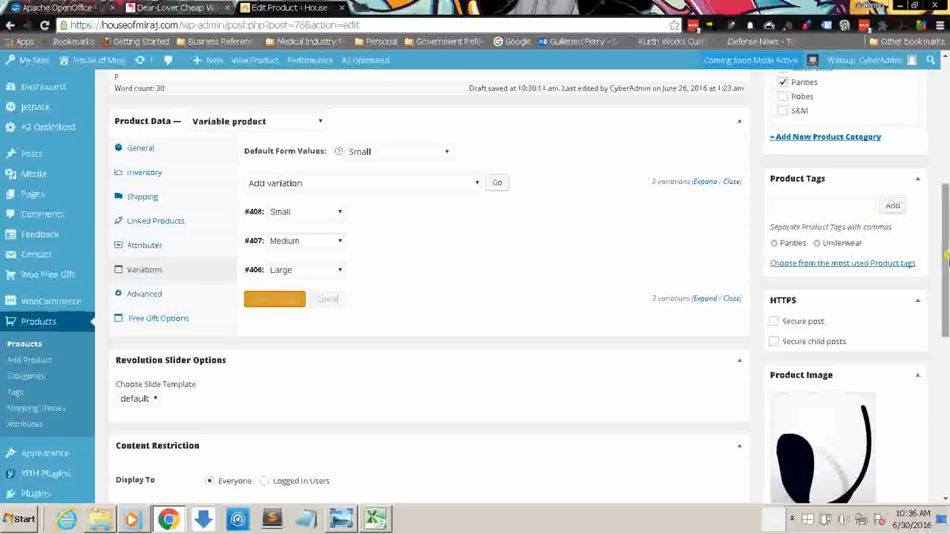
Step: Update the published Women C-String Panty product and dismiss the WooCommerce 2.6 notice
scroll(853, 200, up, 2)
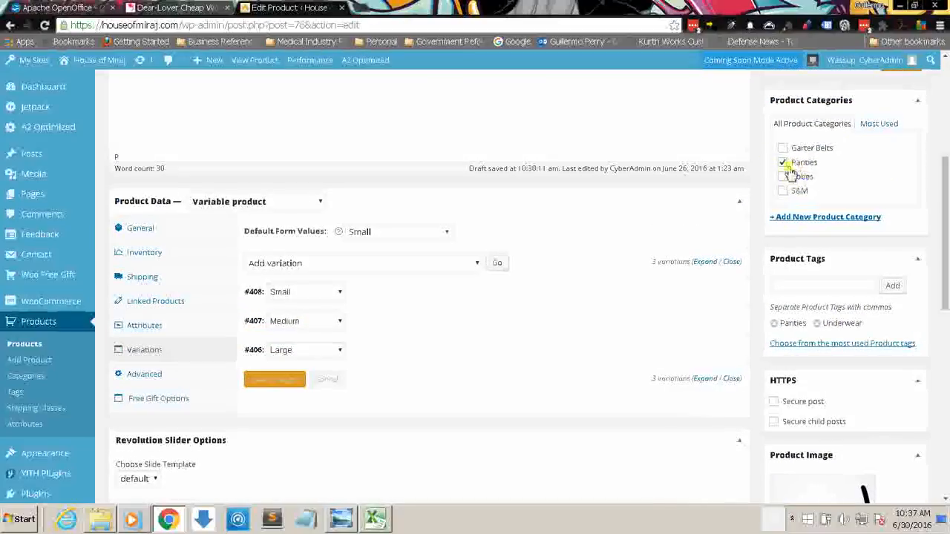
scroll(790, 187, up, 2)
scroll(906, 288, up, 3)
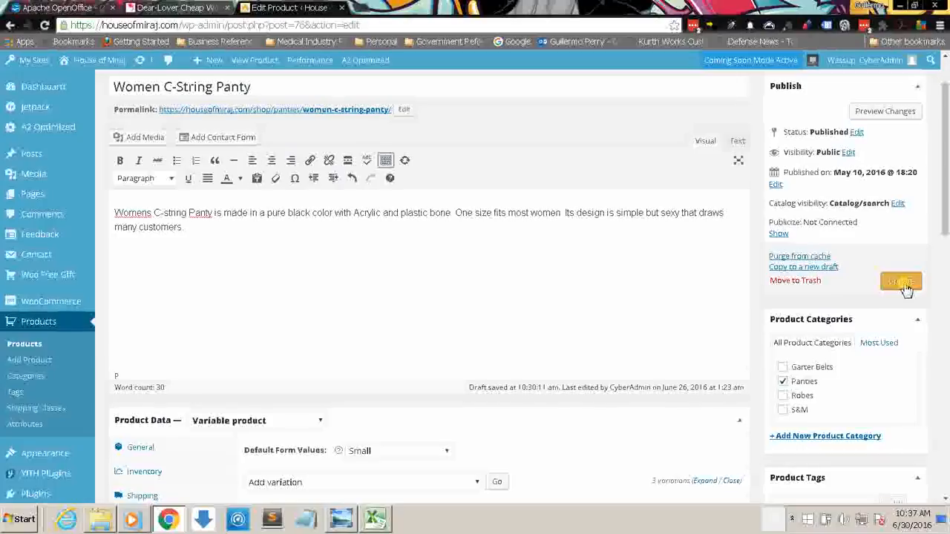
click(905, 288)
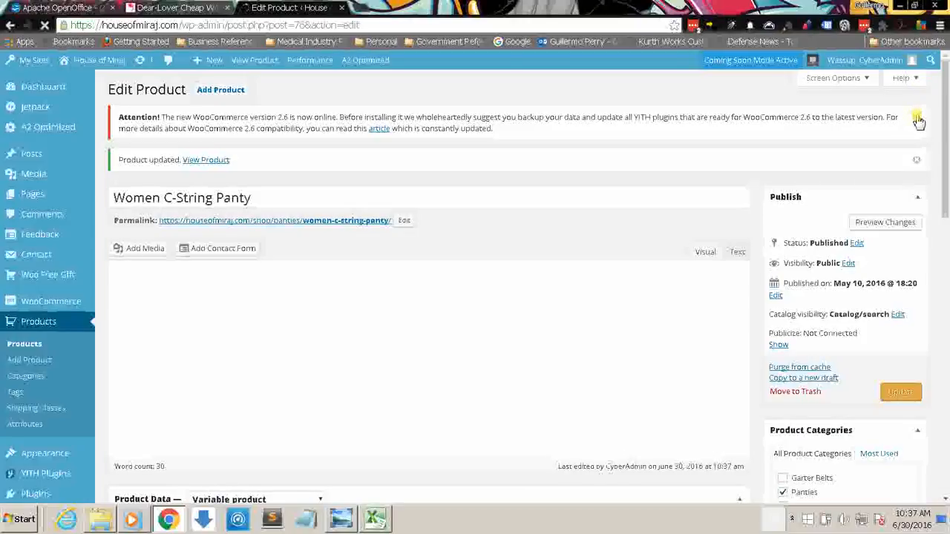
click(901, 77)
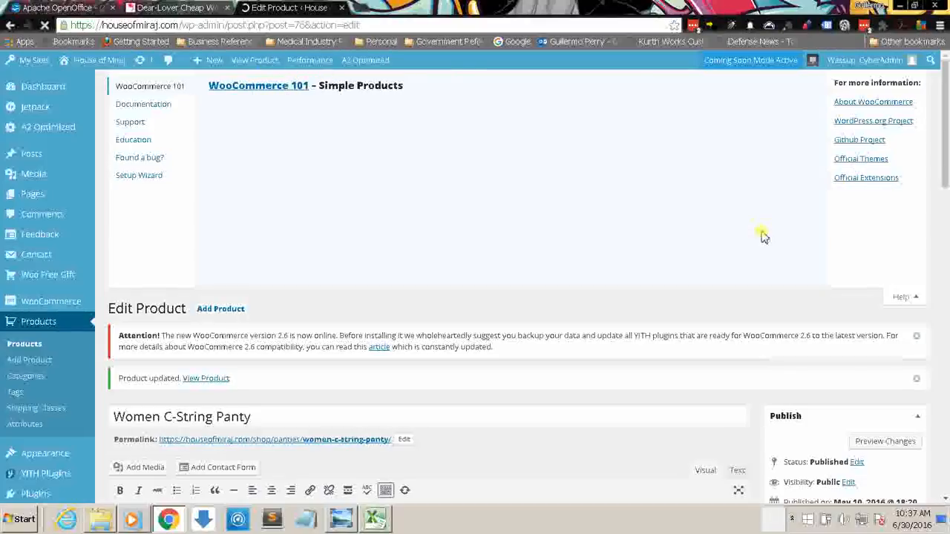
click(905, 298)
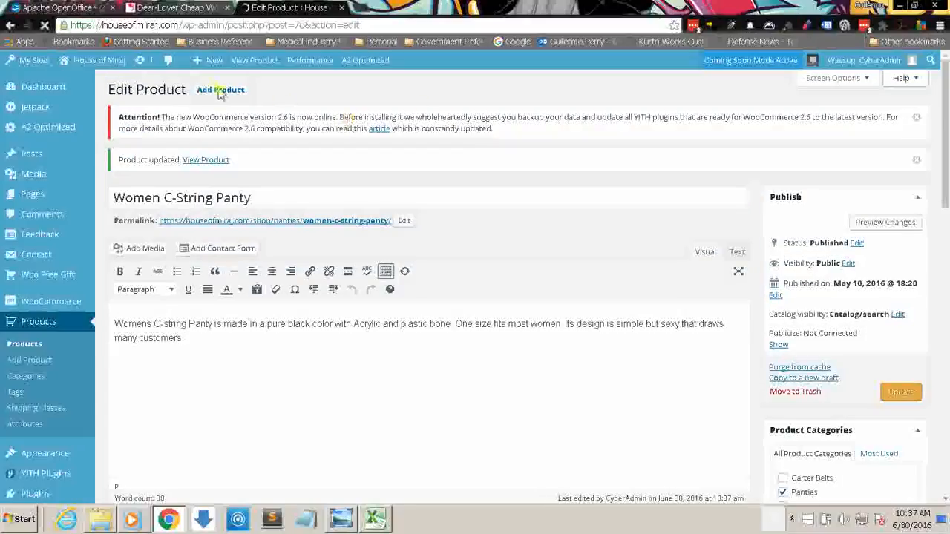
click(917, 120)
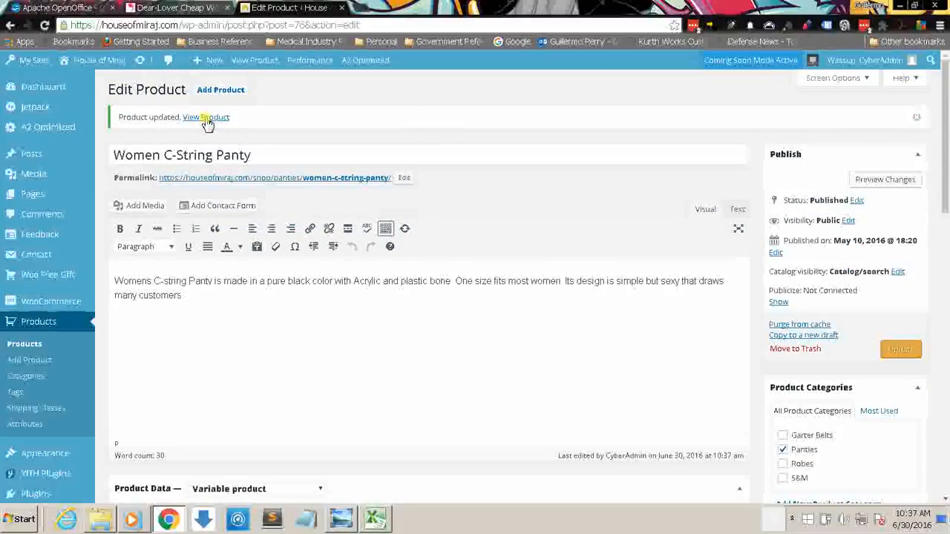
Step: Open the updated product's shop page in a new tab and check its Waist Size options and product description
right_click(206, 121)
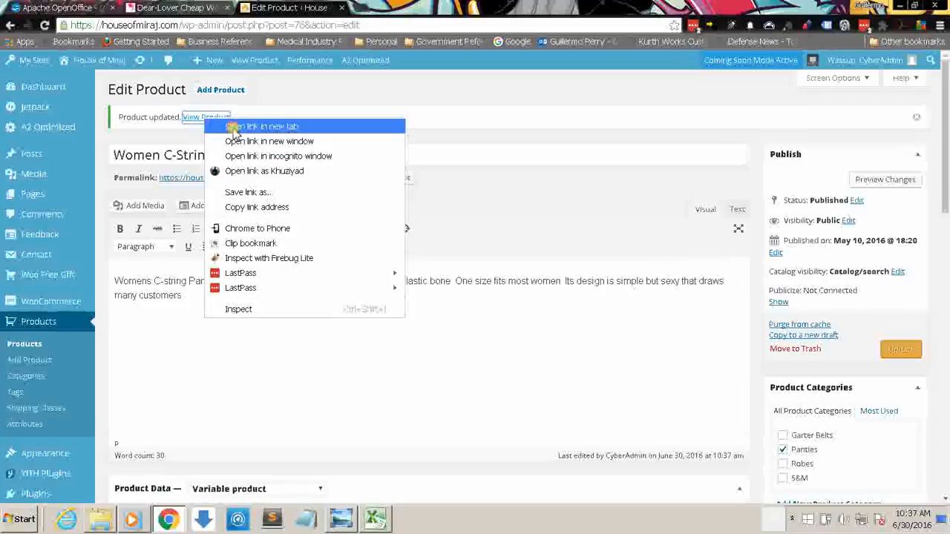
key(Return)
click(393, 9)
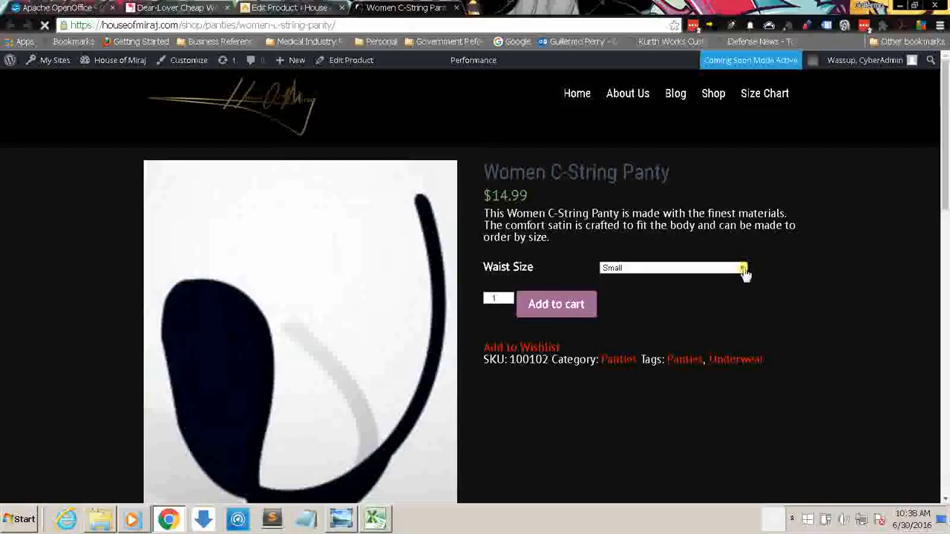
click(743, 268)
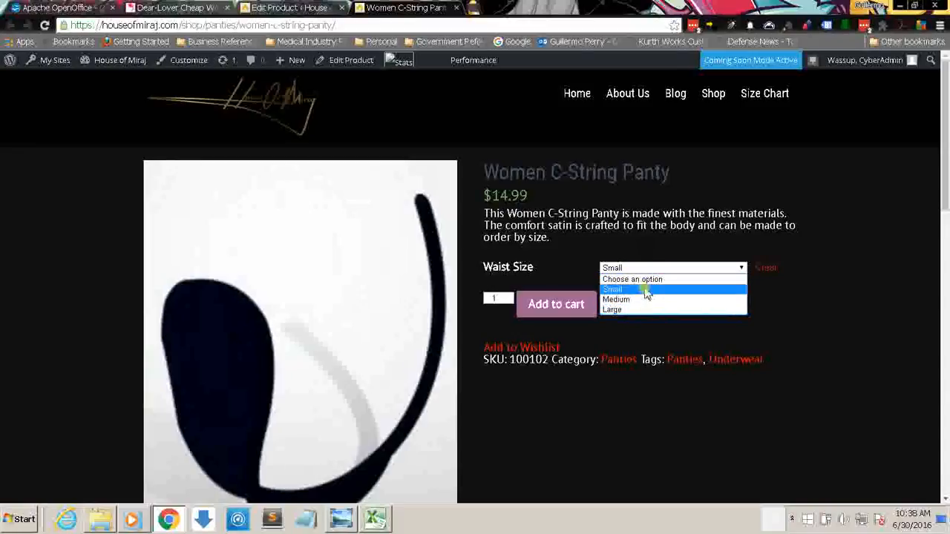
click(652, 244)
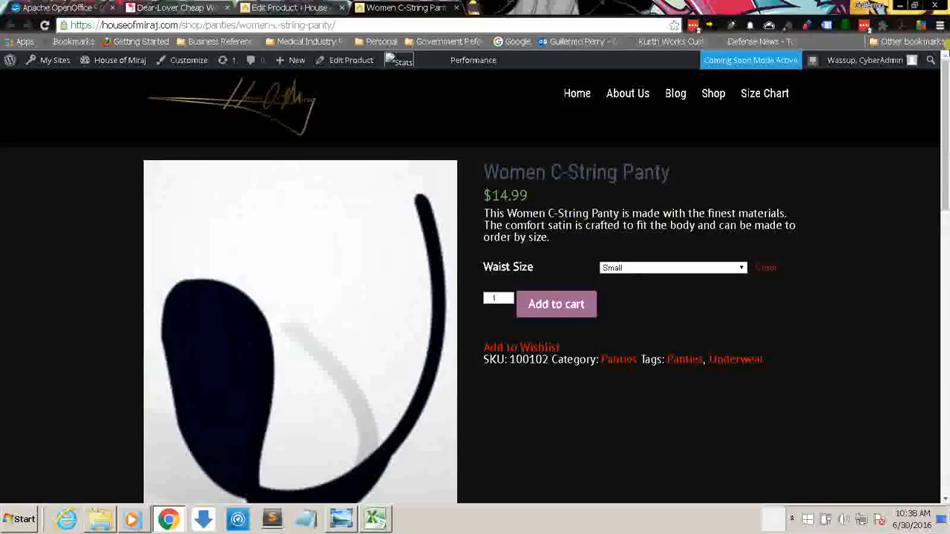
scroll(946, 132, down, 1)
scroll(946, 132, down, 3)
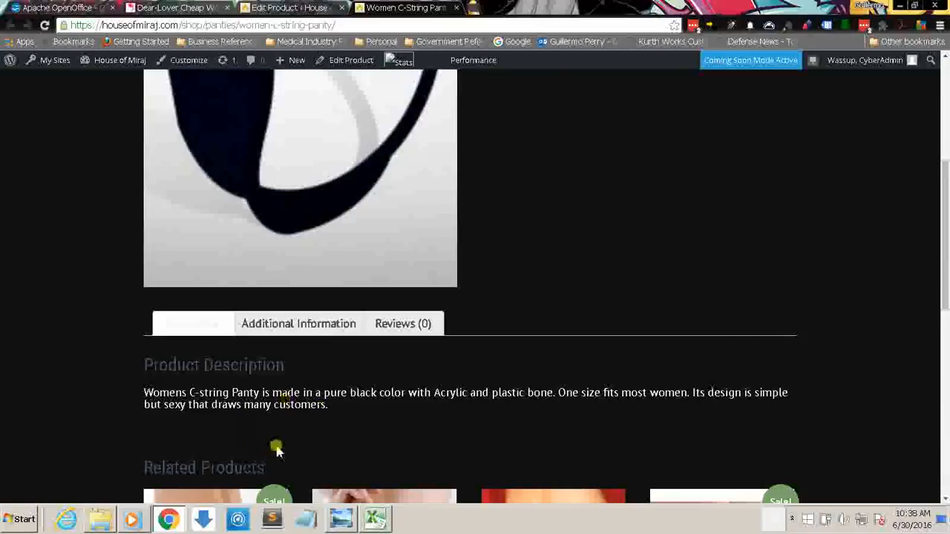
drag(944, 286, 944, 394)
drag(945, 353, 945, 221)
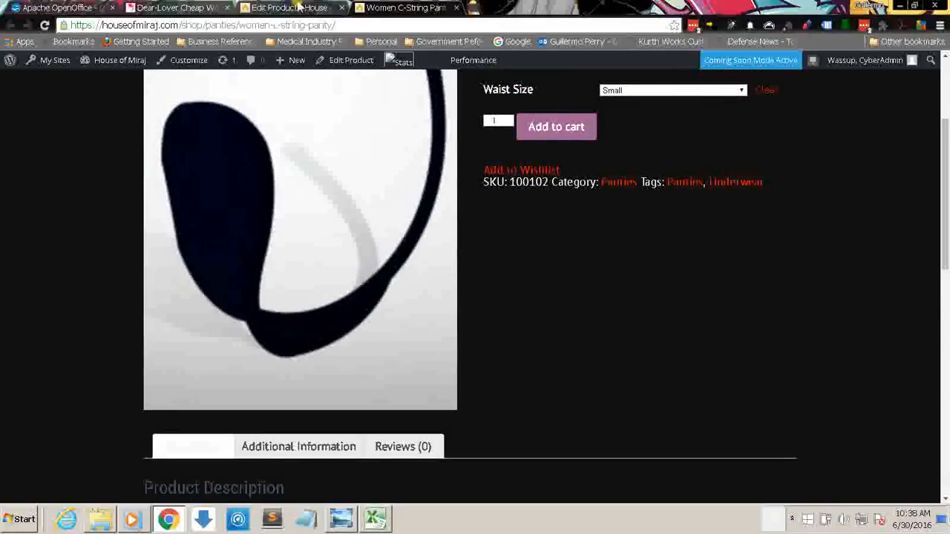
Step: Return to the product editor and search the linked products for up-sells matching "pan"
click(258, 7)
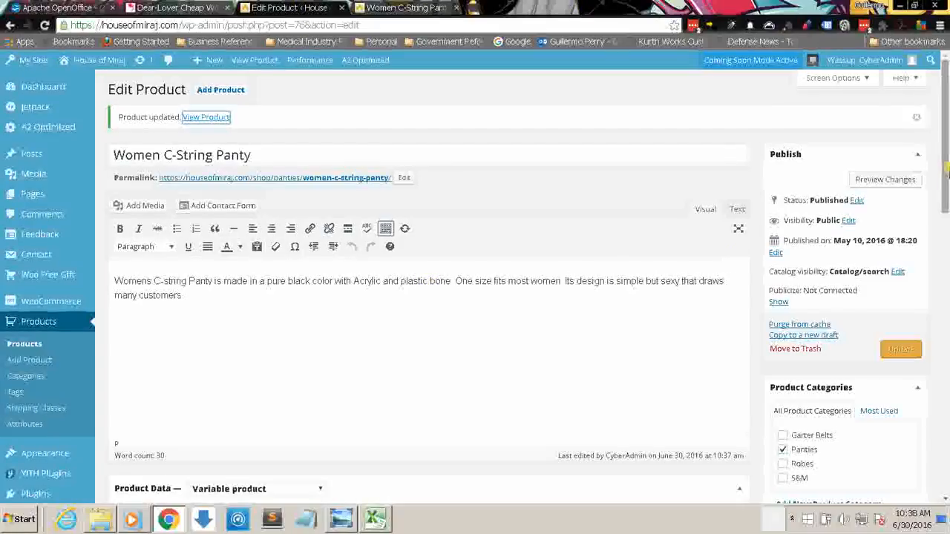
drag(945, 183, 946, 261)
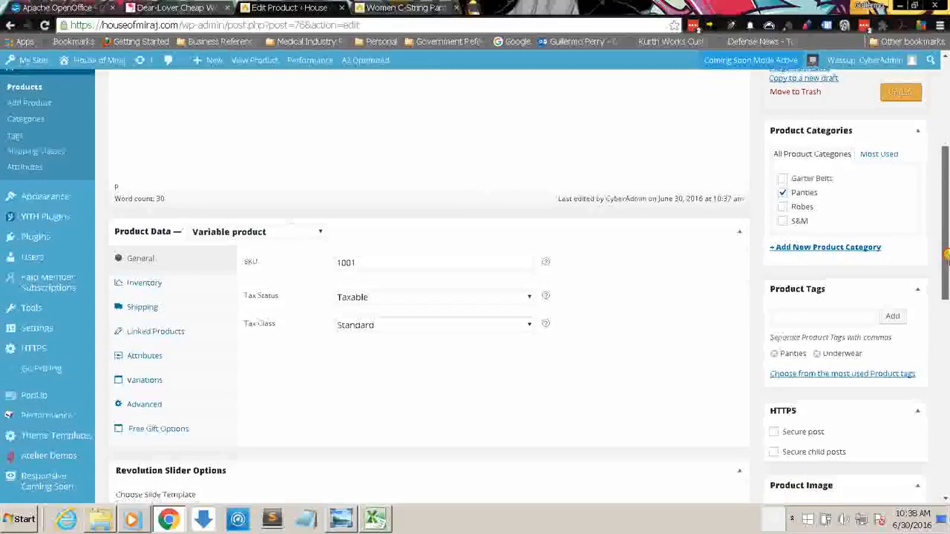
click(199, 338)
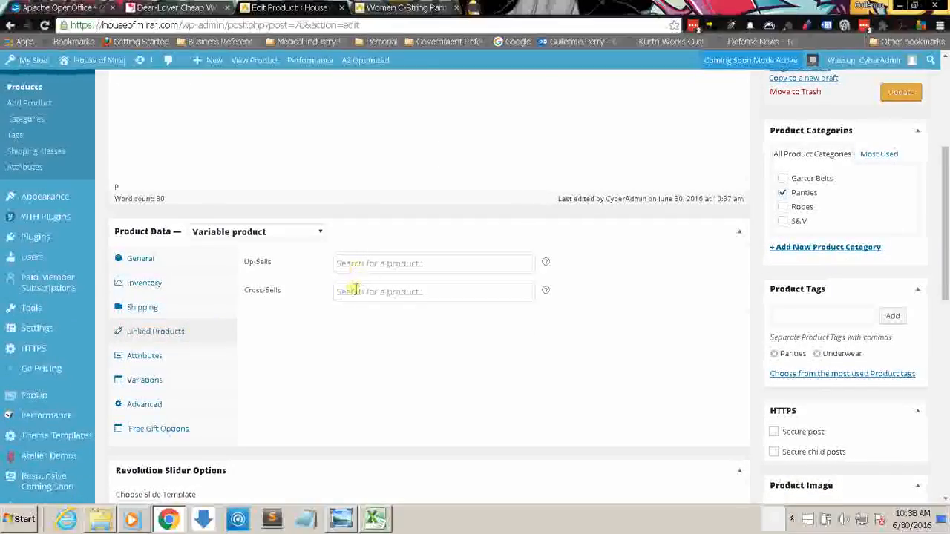
click(352, 265)
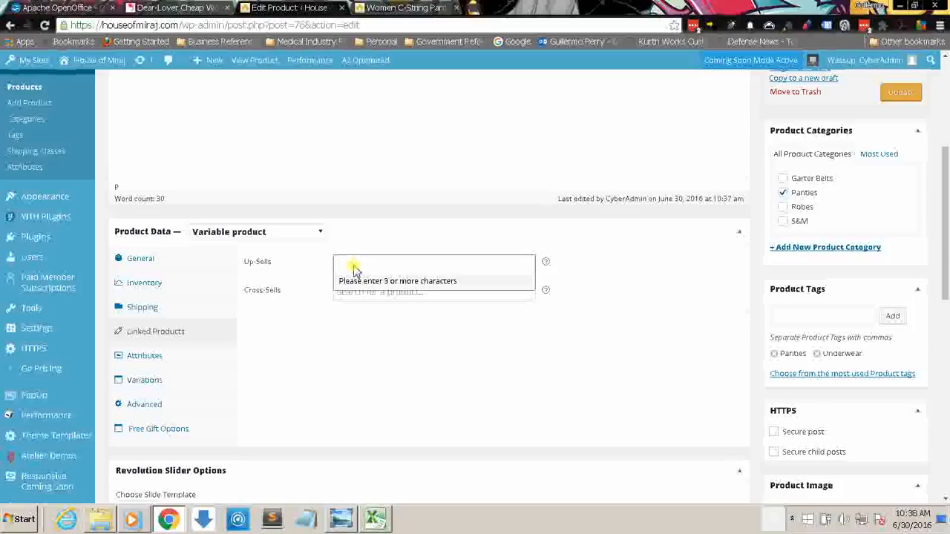
text(pan)
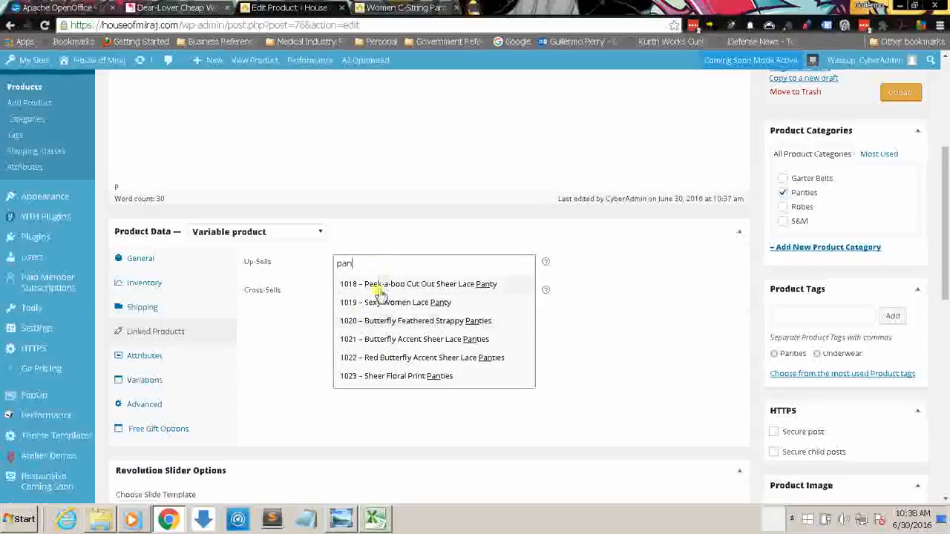
click(304, 283)
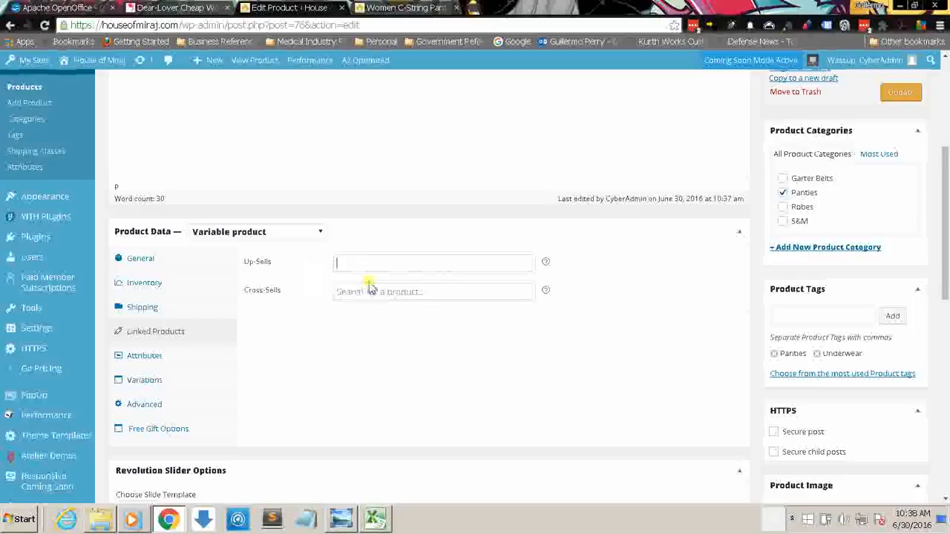
Step: Try adding 1103 – Sheer Lace Kaftan Robe with Thong as a cross-sell from a search for "robe", and remove it
click(376, 296)
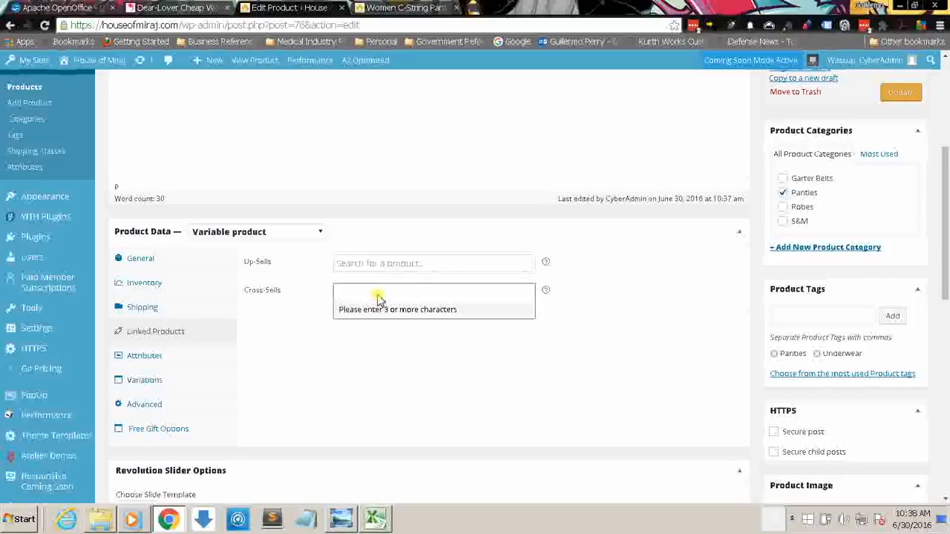
text(robe)
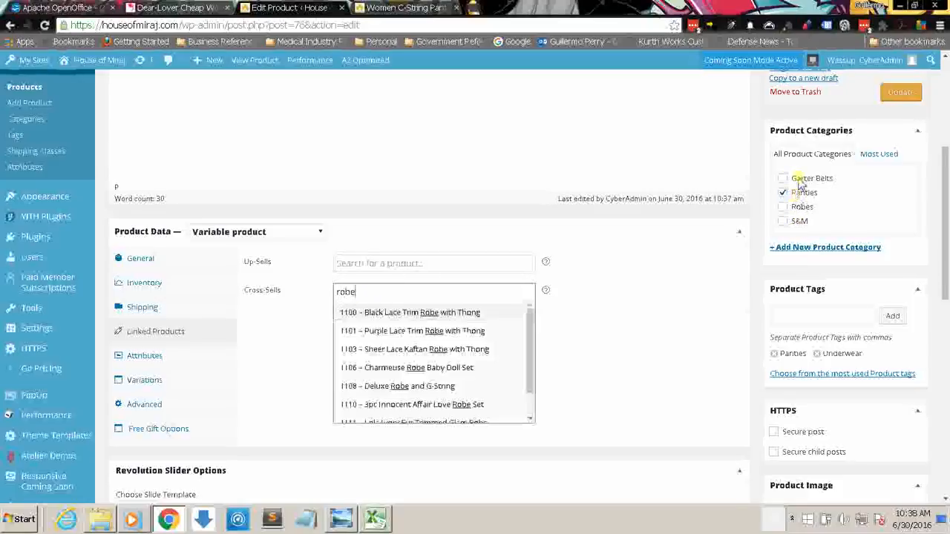
scroll(475, 334, down, 1)
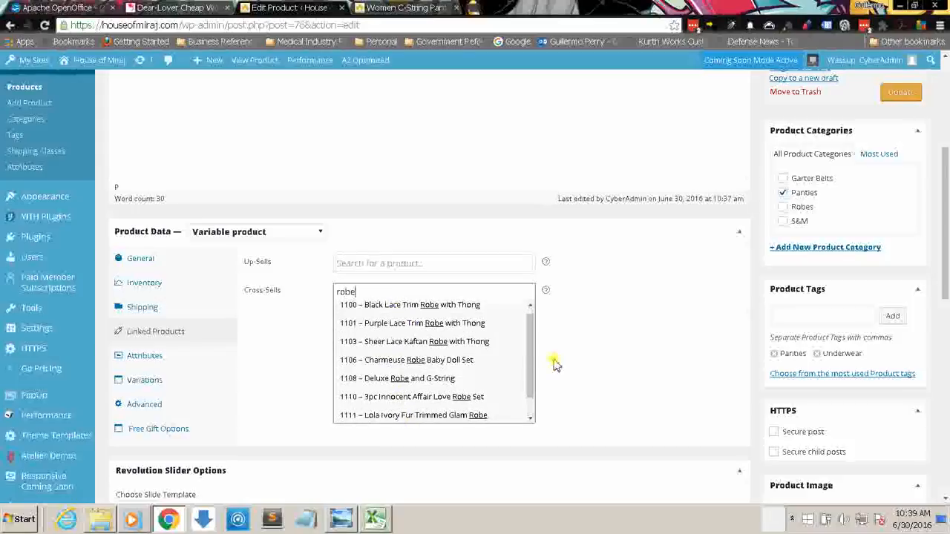
scroll(532, 340, down, 1)
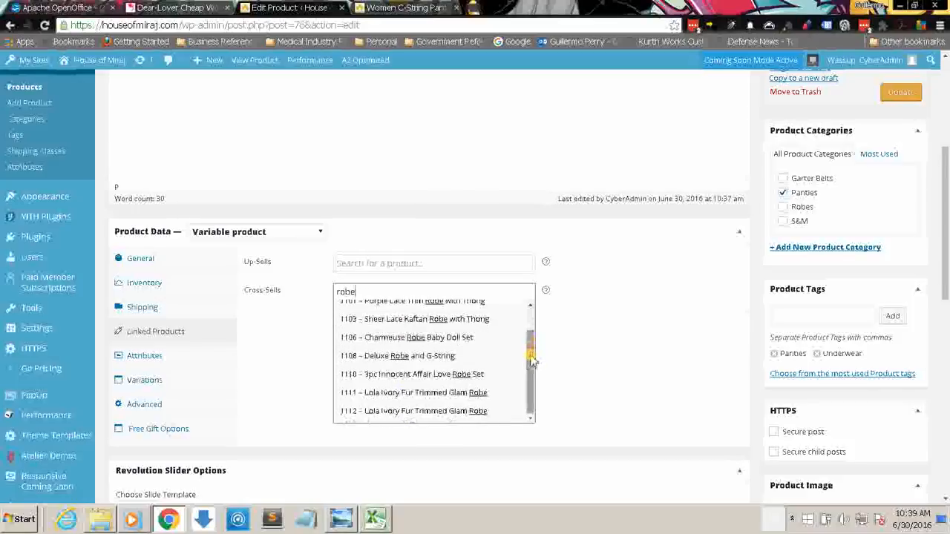
click(359, 319)
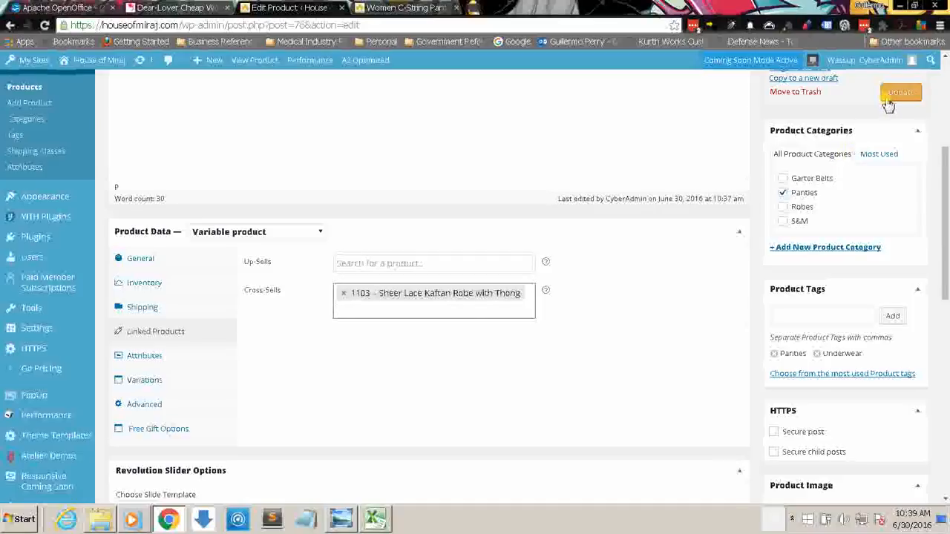
click(345, 294)
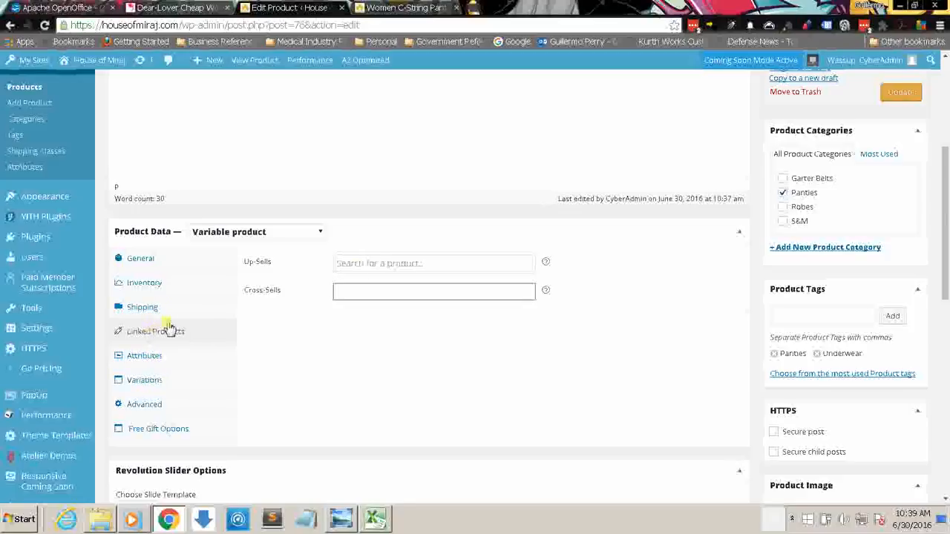
click(401, 7)
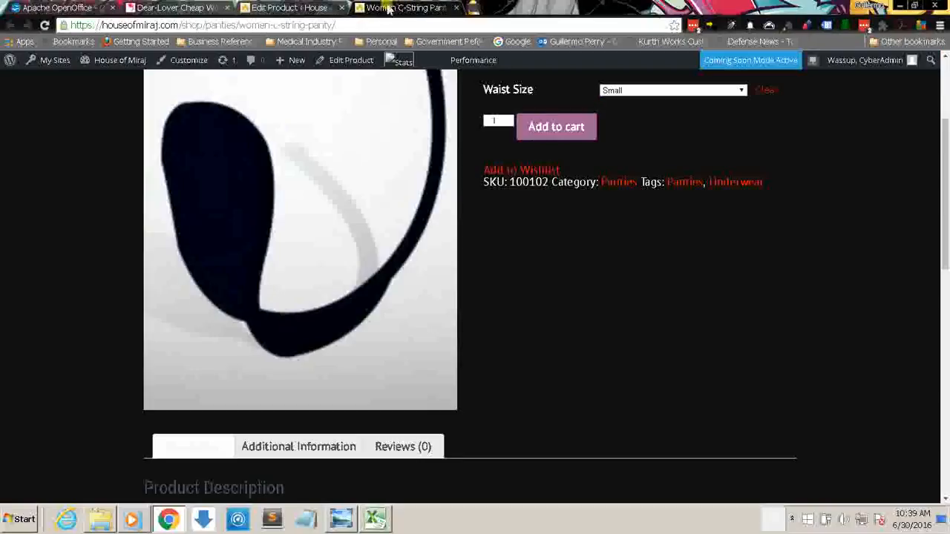
click(294, 8)
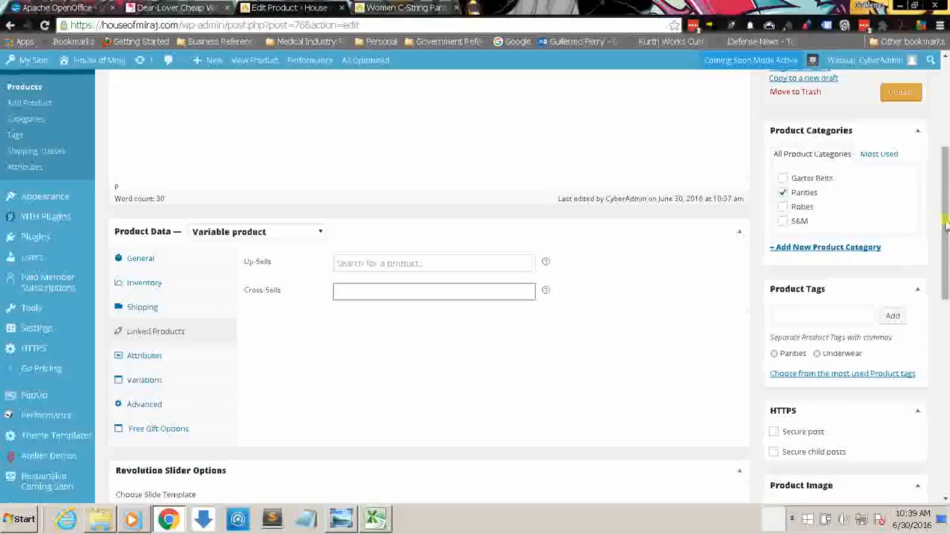
drag(944, 223, 944, 308)
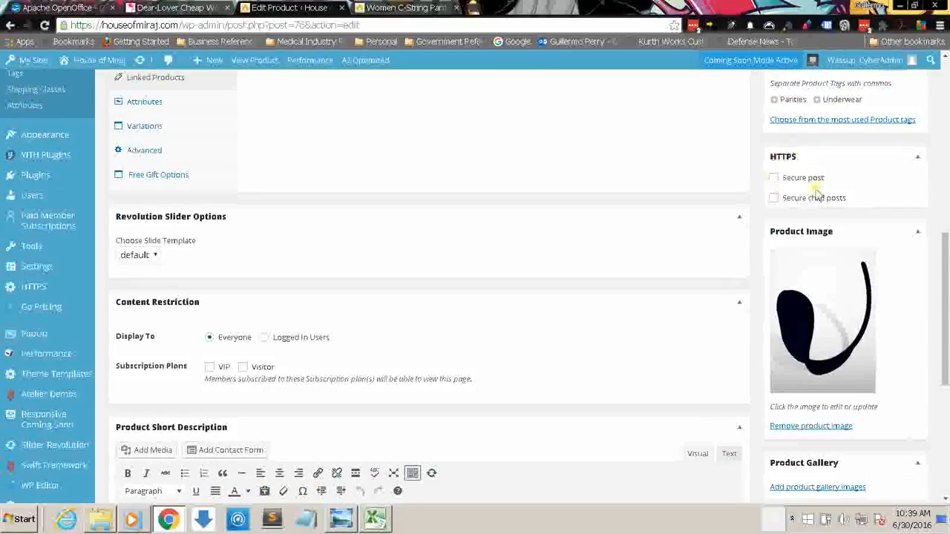
drag(946, 318, 946, 192)
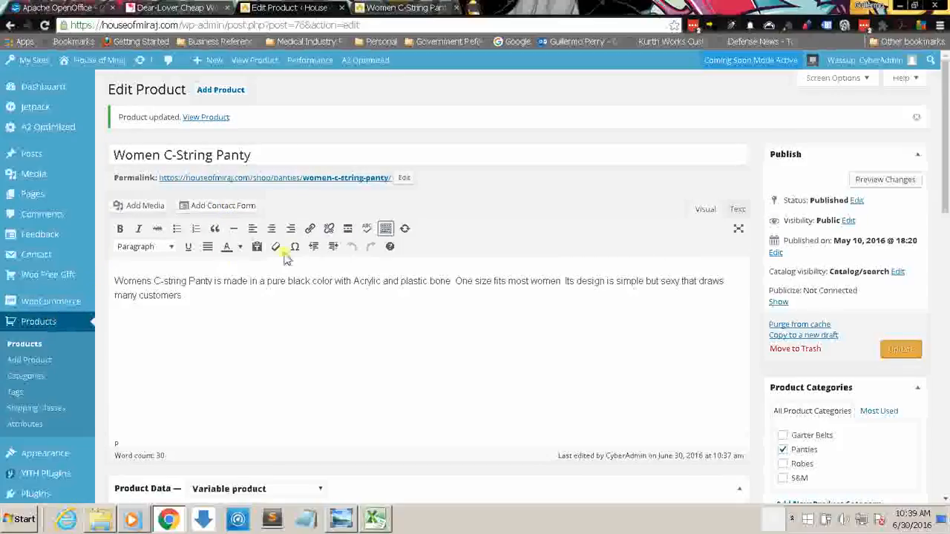
Step: Open the store's Products list and check the SKUs and descriptions of the new items on InventoryList.xlsx's Panties sheet in Excel
drag(945, 190, 941, 232)
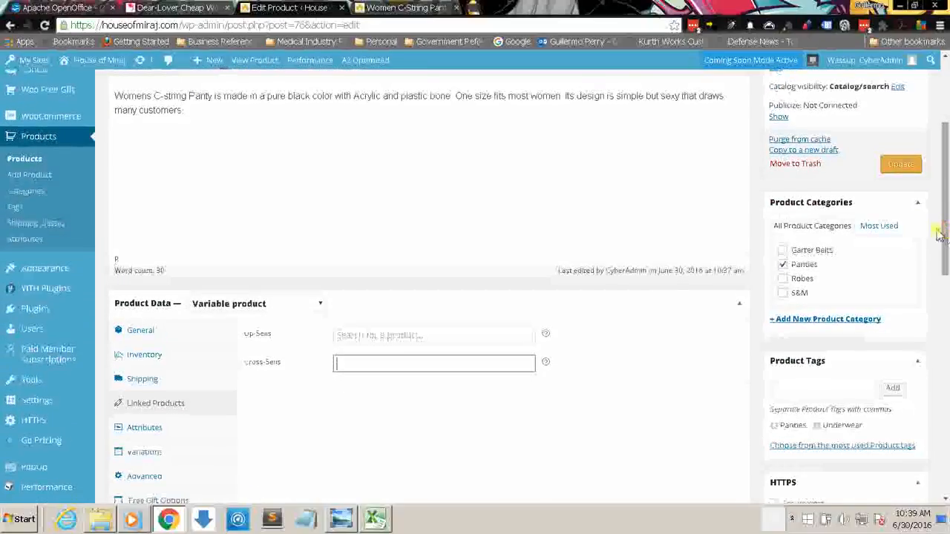
click(39, 163)
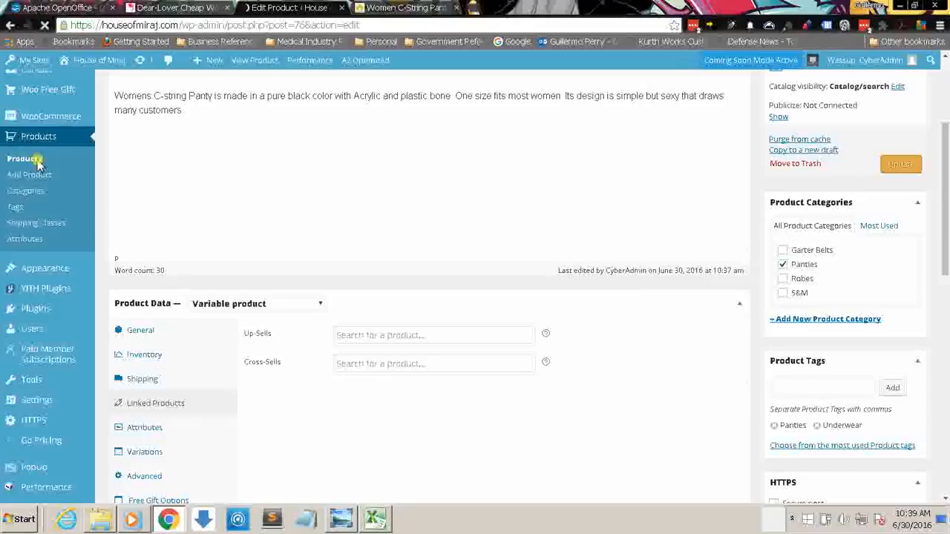
click(375, 518)
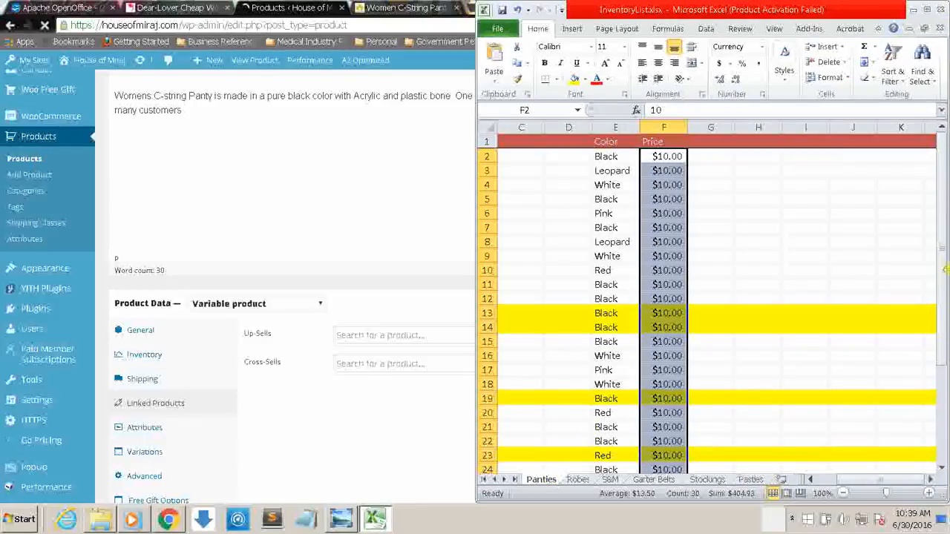
drag(943, 243, 942, 248)
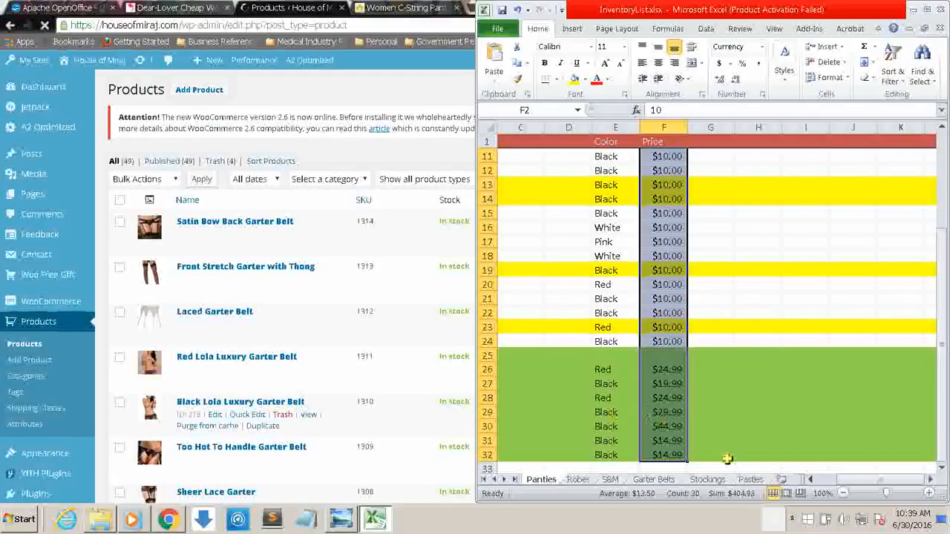
drag(858, 475, 824, 480)
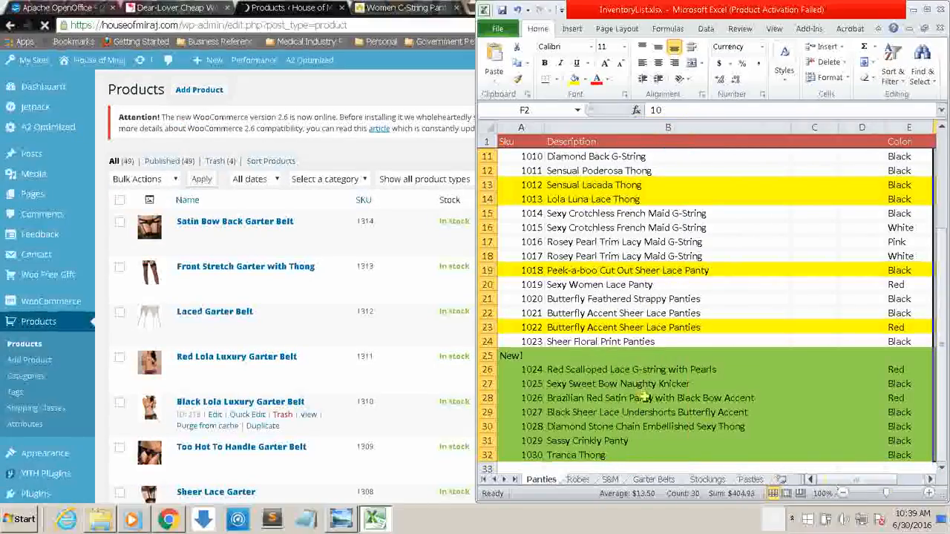
Step: Switch back to the Products list in Chrome and dismiss its WooCommerce 2.6 notice
click(341, 90)
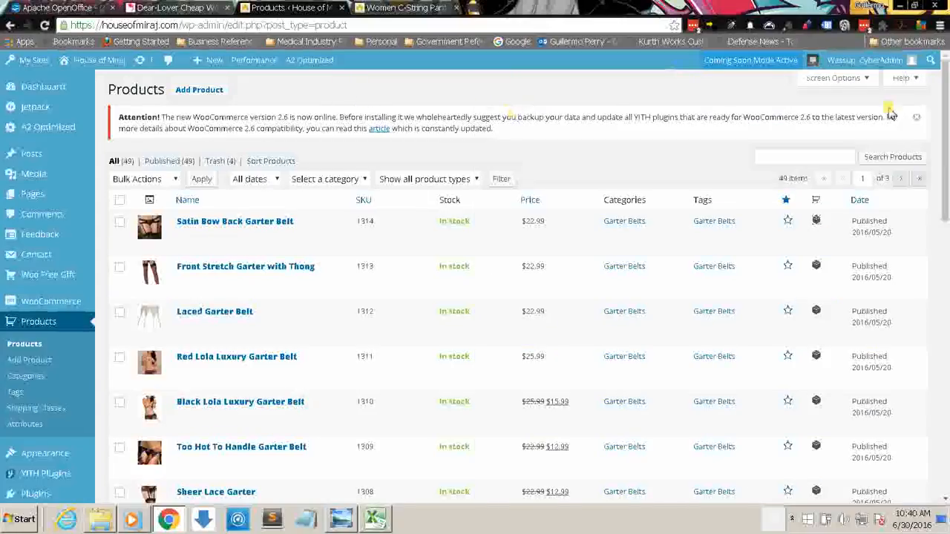
click(916, 118)
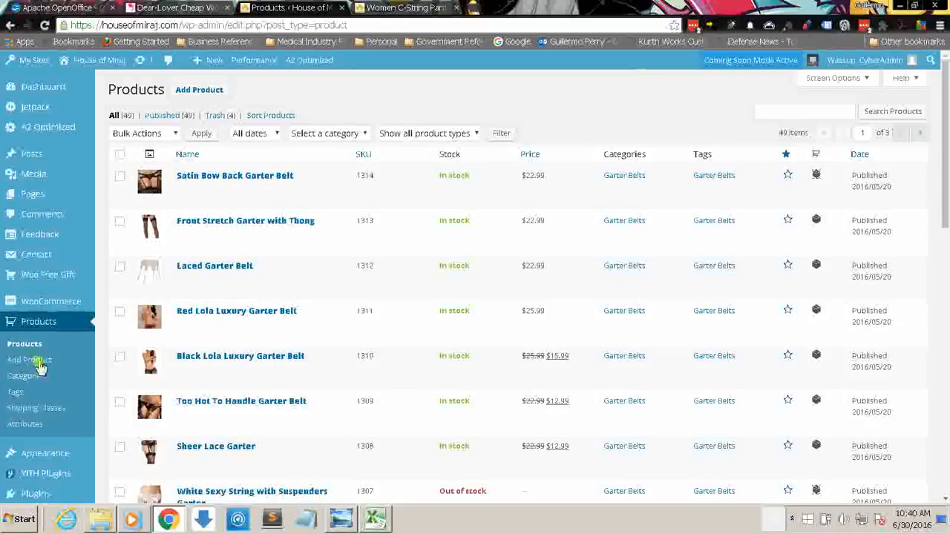
Step: Start a new store product and dismiss the WooCommerce 2.6 notice on its page
click(212, 90)
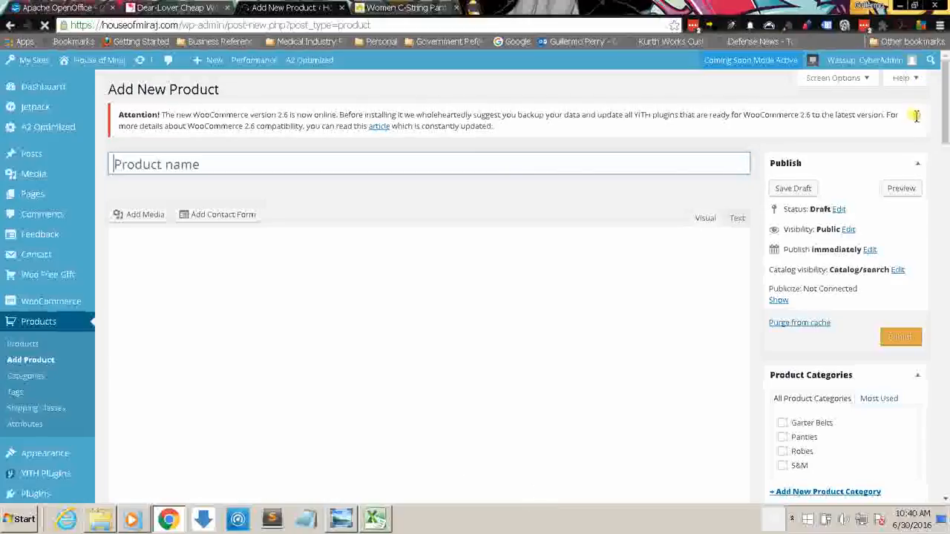
click(917, 119)
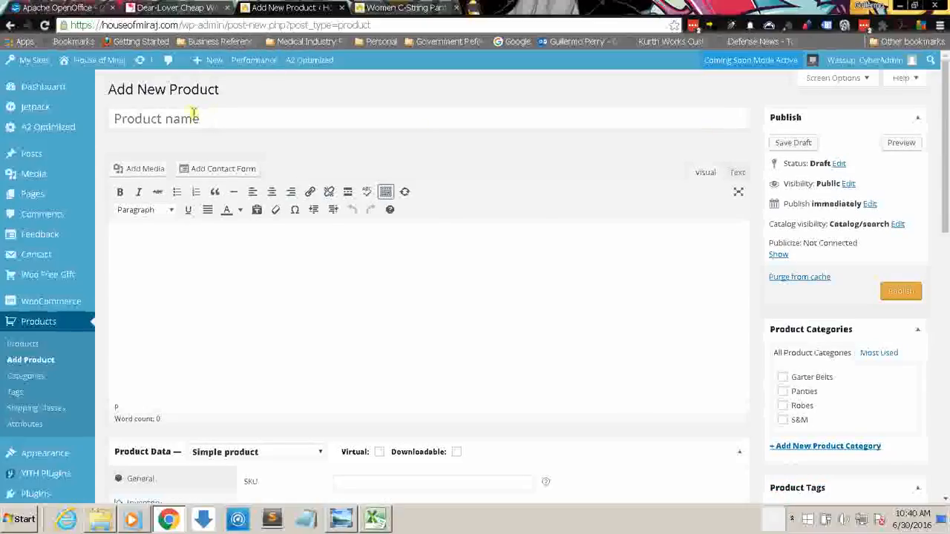
click(206, 120)
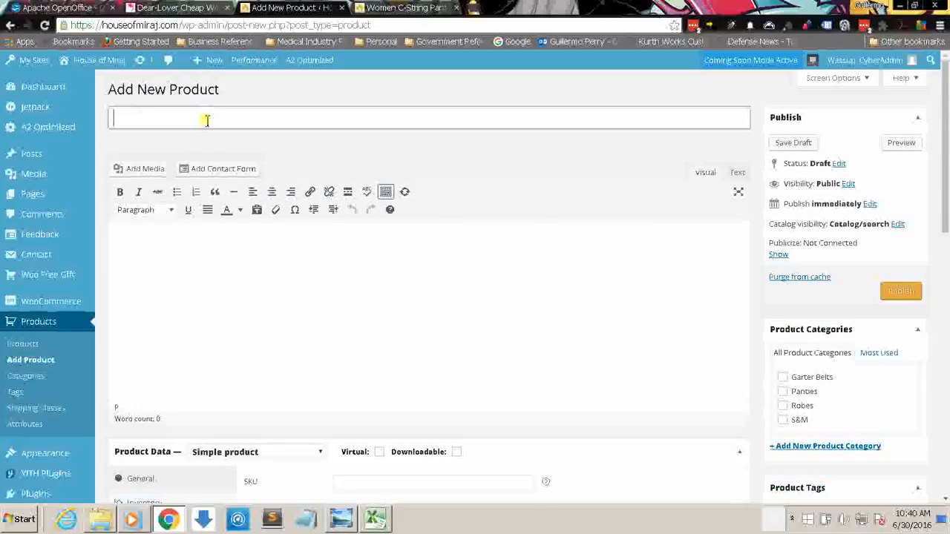
click(211, 90)
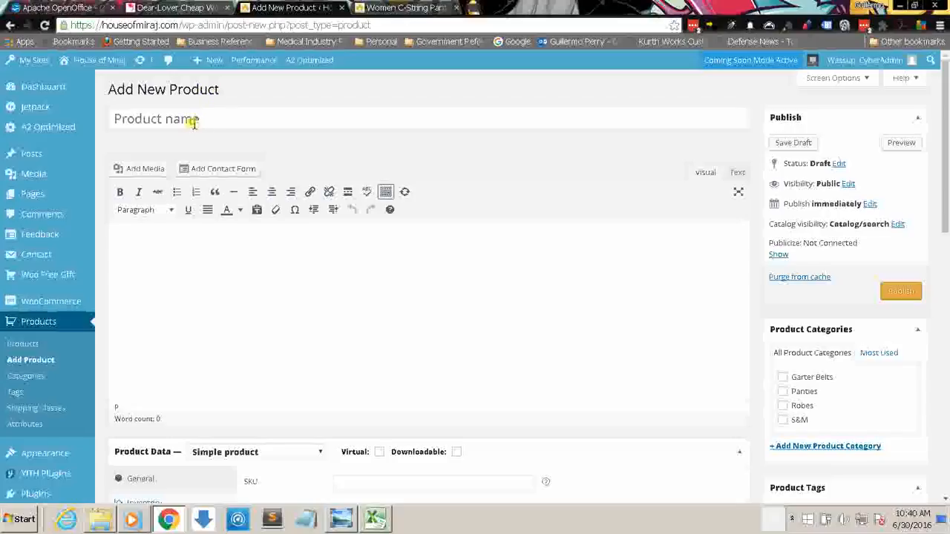
click(193, 124)
Step: Copy the description of SKU 1024, "Red Scalloped Lace G-string with Pearls", from the Excel inventory into the new product's name in Chrome
click(374, 520)
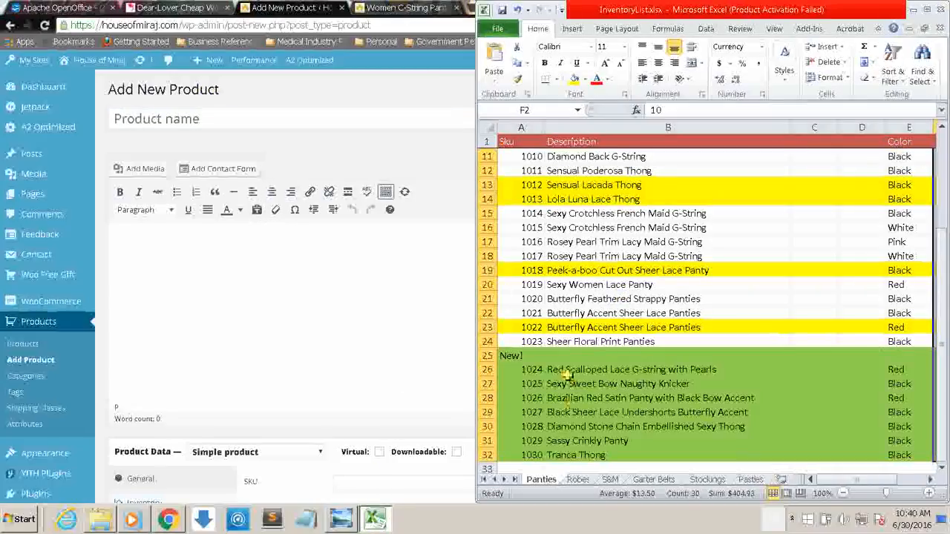
click(569, 370)
double_click(731, 369)
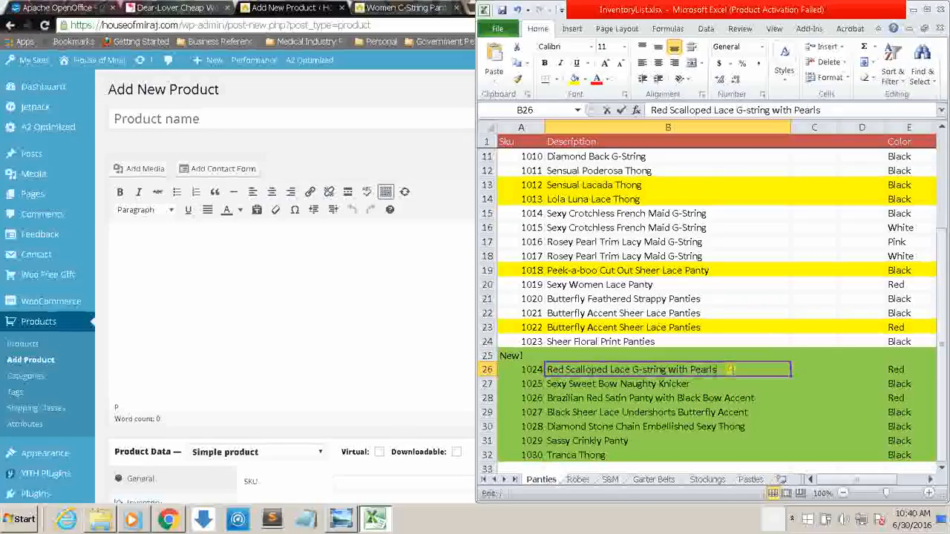
drag(731, 369, 545, 363)
key(ctrl+c)
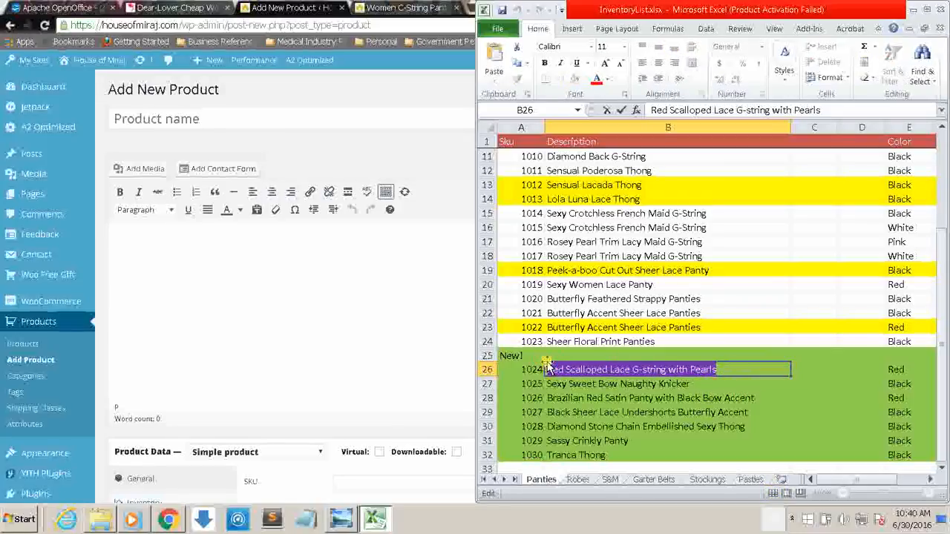
click(289, 117)
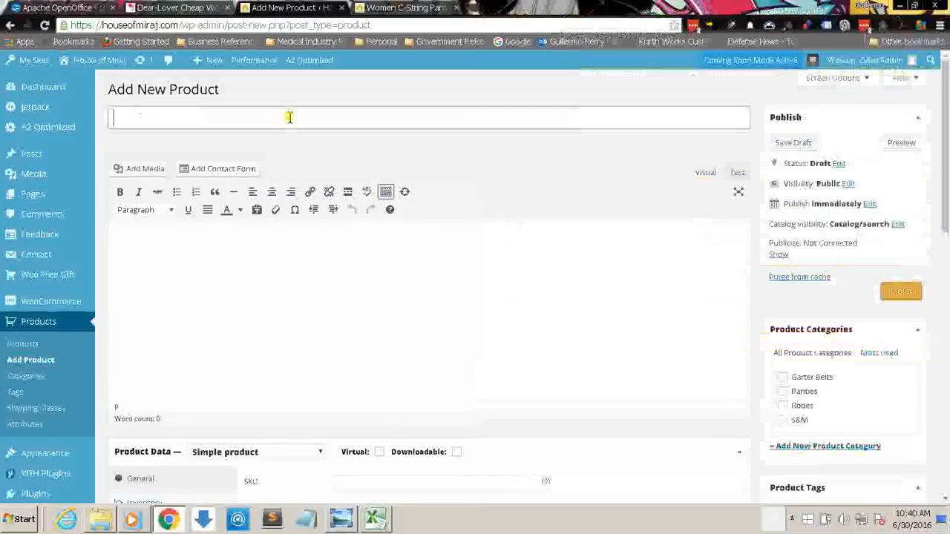
key(ctrl+v)
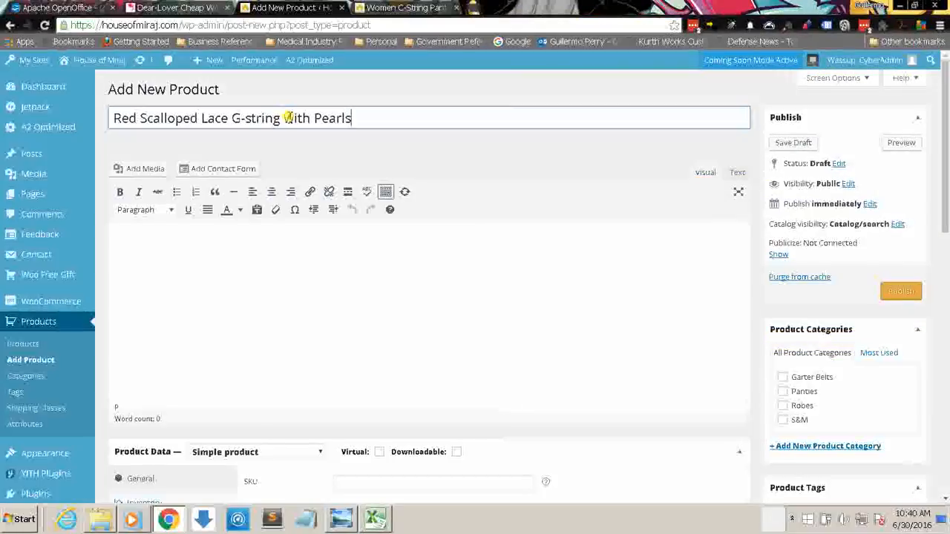
click(265, 253)
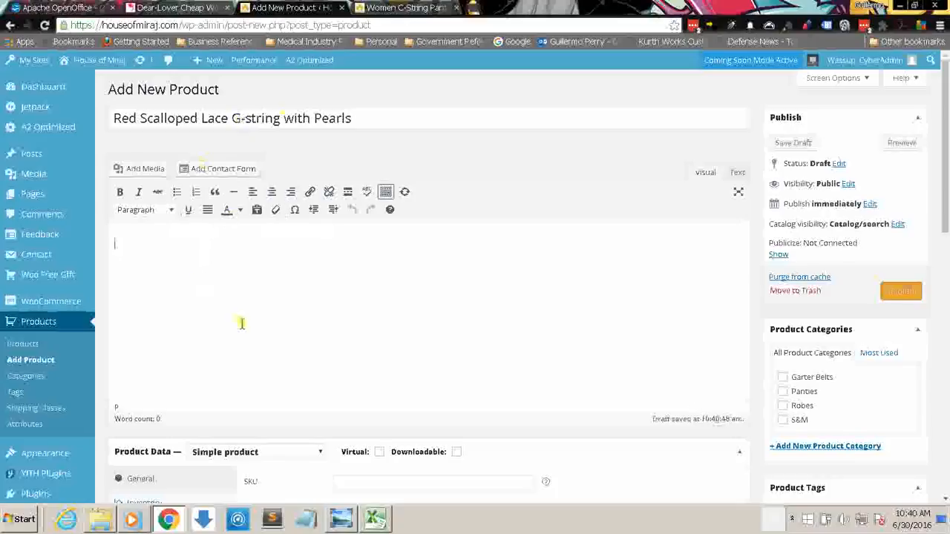
Step: Search the Dear-Lover site for "Red Scalloped Lace G-string with Pearls" and open the matching product's page
click(177, 9)
click(407, 72)
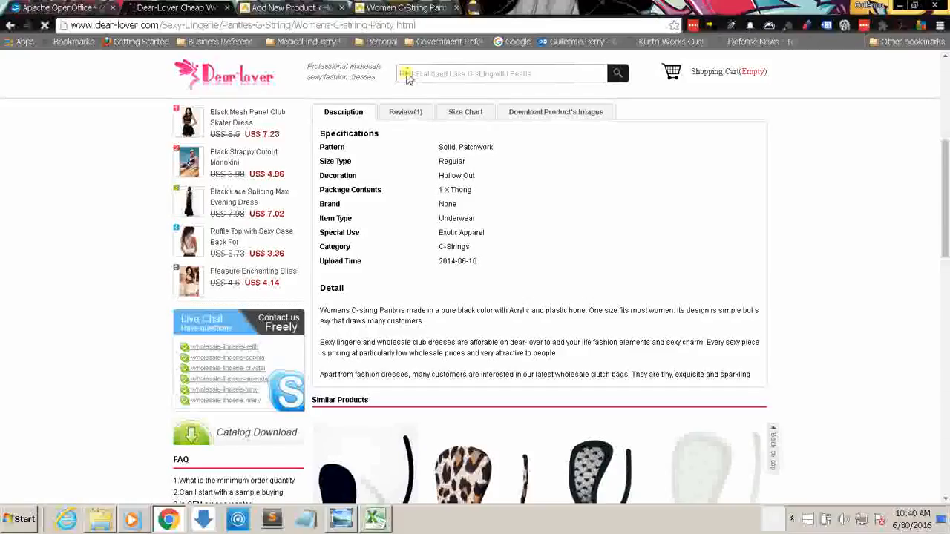
key(Return)
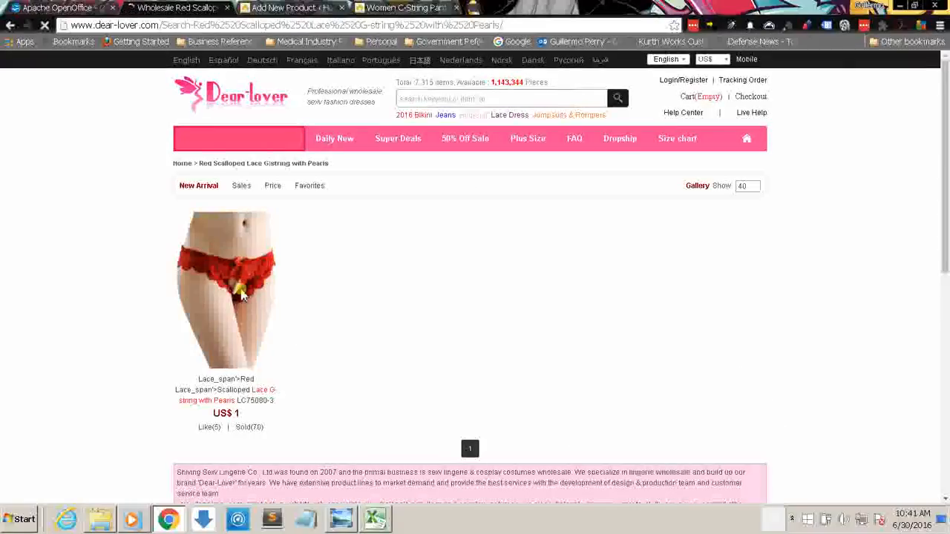
click(233, 282)
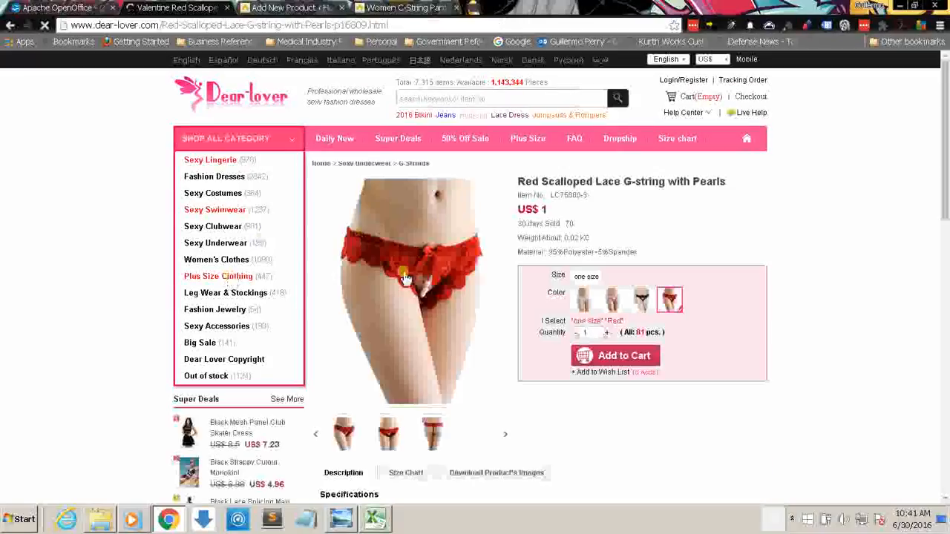
Step: Copy the supplier's Detail paragraph into the new product's main description and close the Women C-String Panty tab
drag(943, 169, 945, 272)
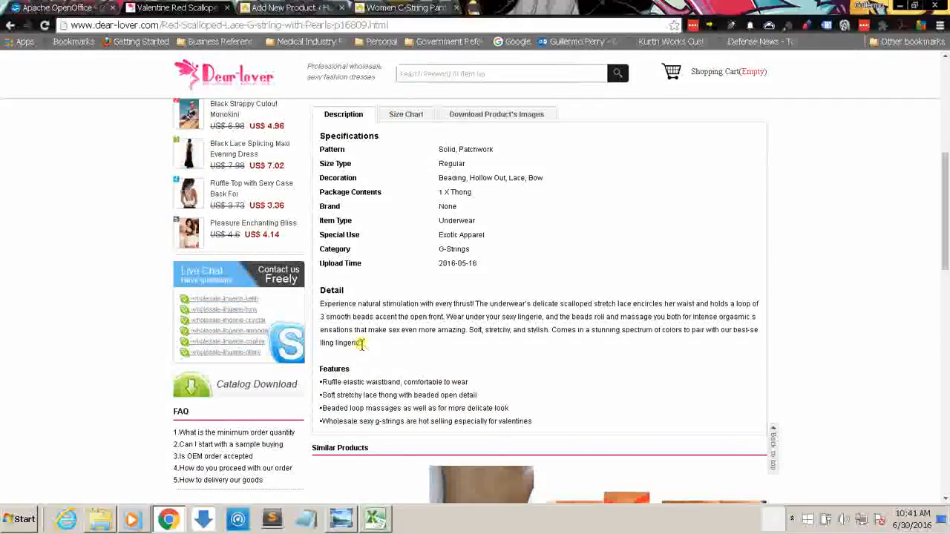
drag(361, 343, 318, 299)
key(ctrl+c)
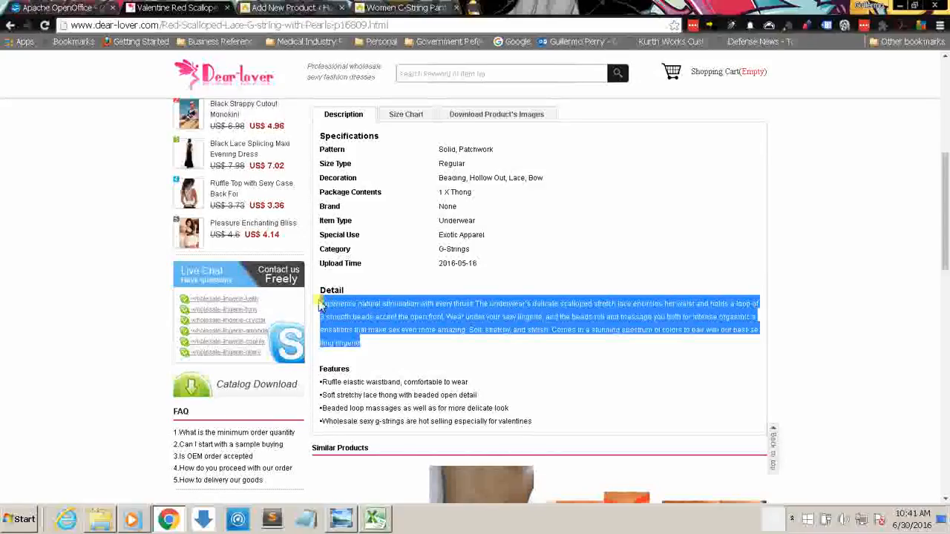
click(407, 7)
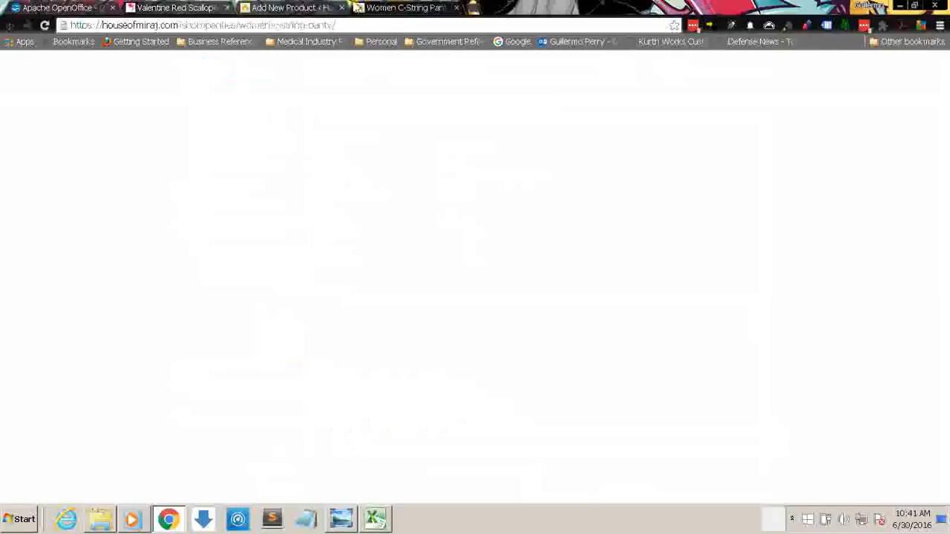
click(337, 7)
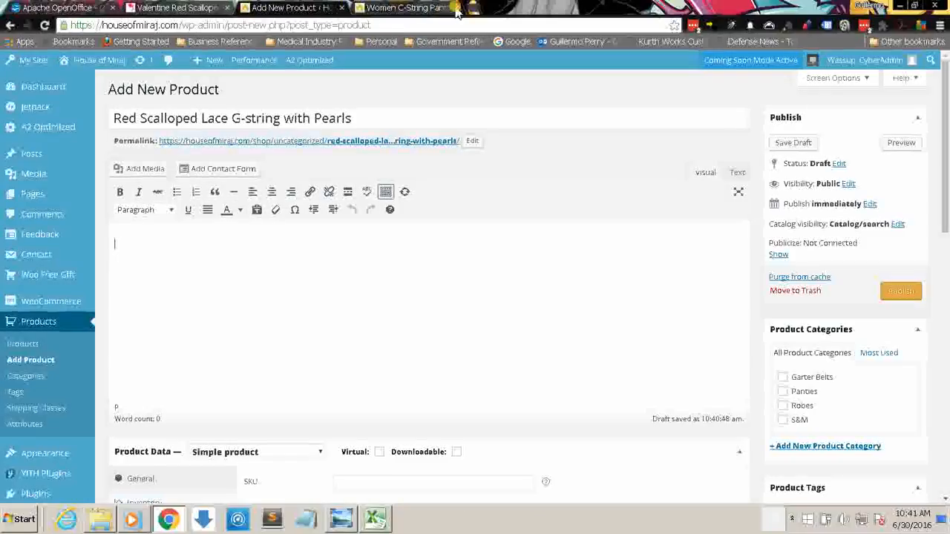
click(245, 268)
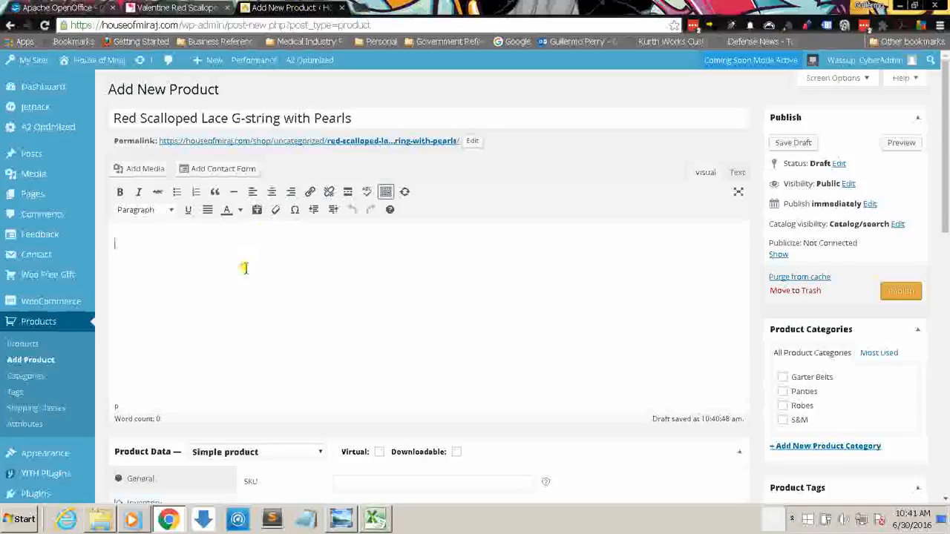
key(ctrl+v)
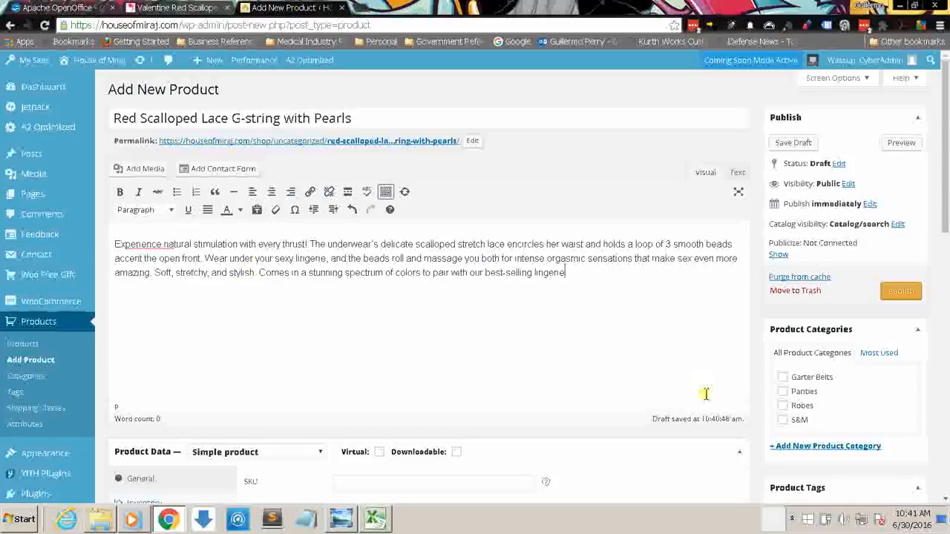
Step: Paste the same supplier detail paragraph into the Product Short Description
scroll(944, 275, down, 2)
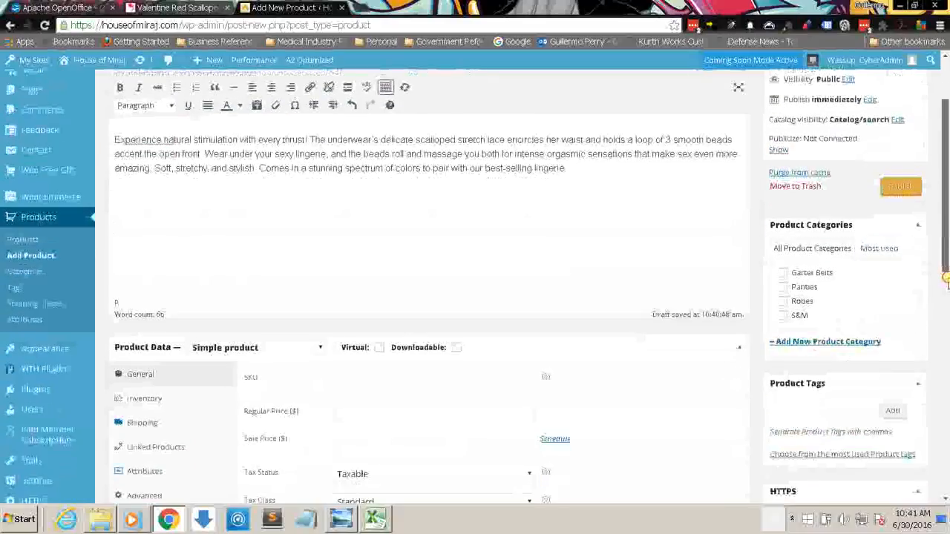
drag(944, 272, 946, 440)
click(476, 334)
key(ctrl+v)
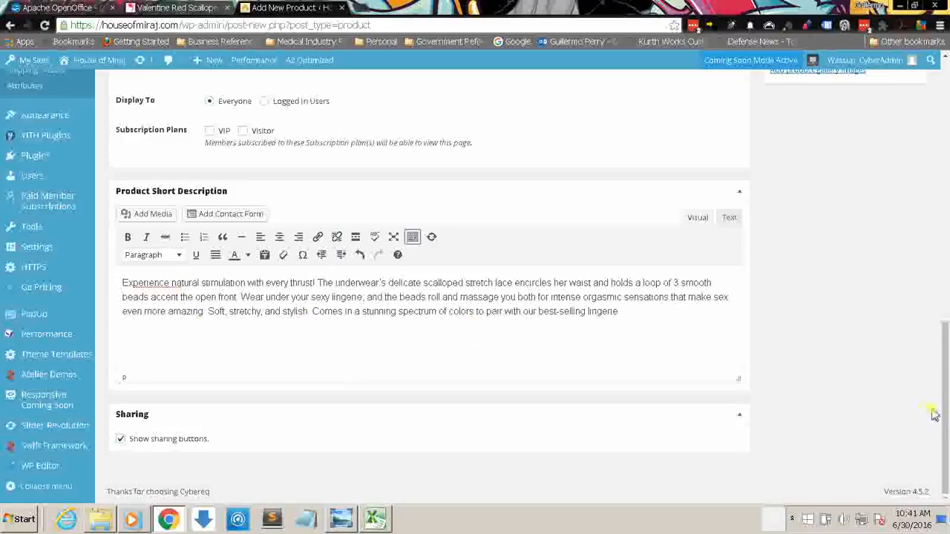
Step: Set the product type to Variable product, comparing its settings with those of Simple product
drag(934, 415, 938, 226)
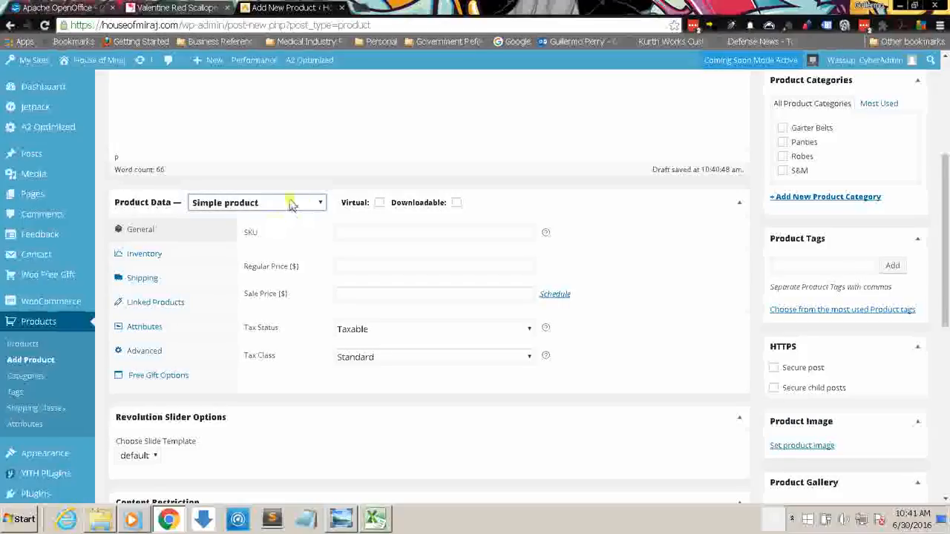
click(290, 203)
click(233, 265)
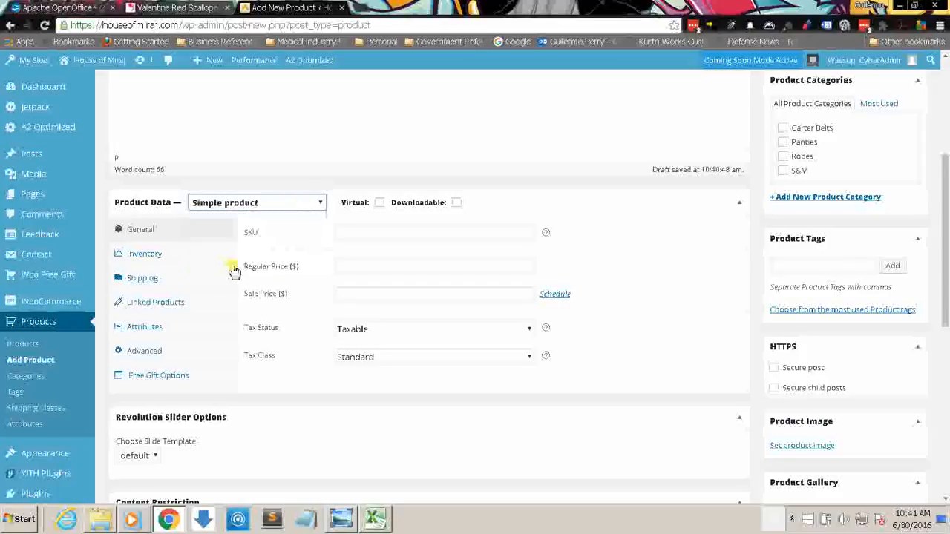
click(265, 213)
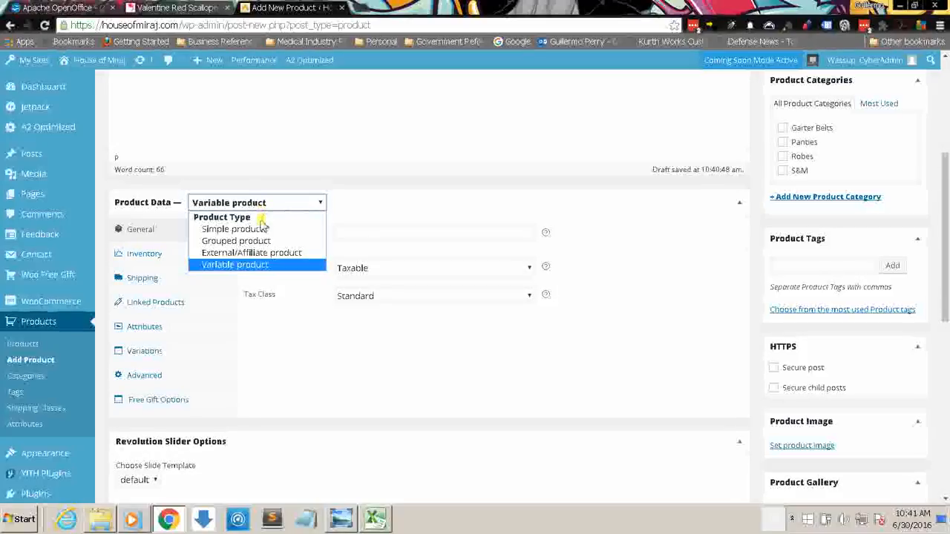
click(259, 227)
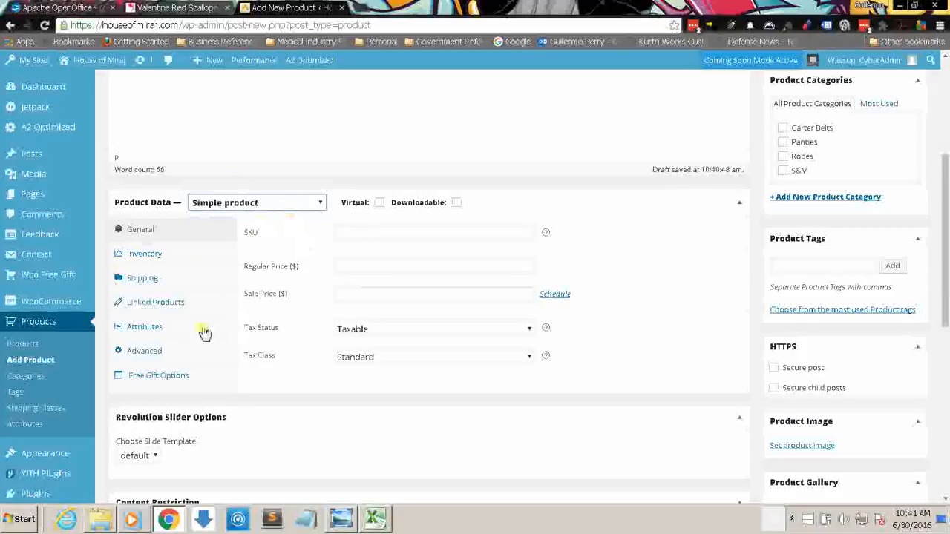
click(303, 205)
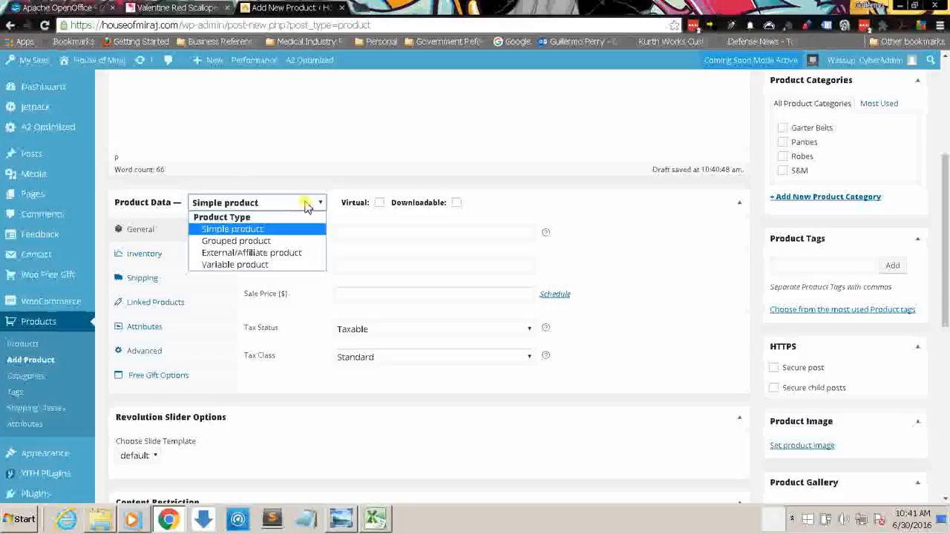
click(242, 266)
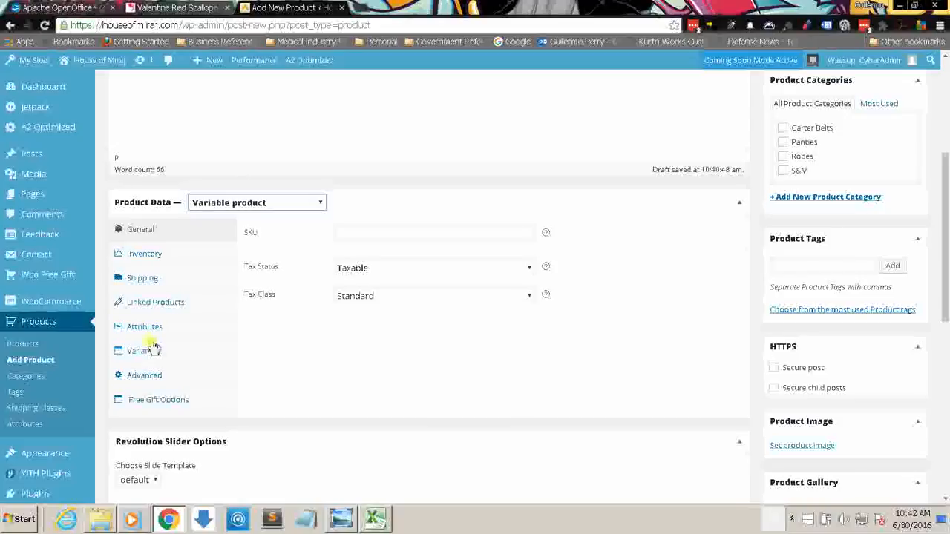
Step: Copy SKU 1024 from the Excel Panties sheet into the new product's SKU in Chrome
click(342, 234)
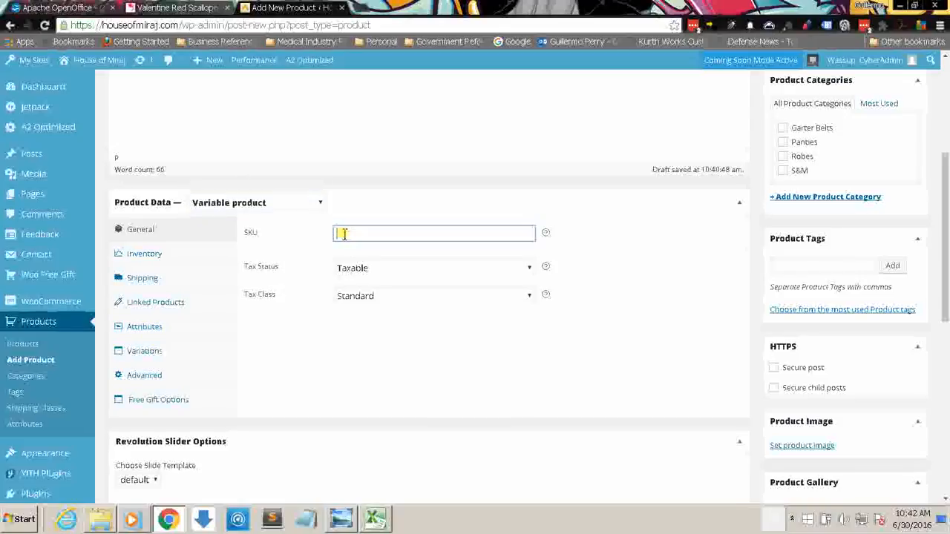
click(376, 519)
click(534, 369)
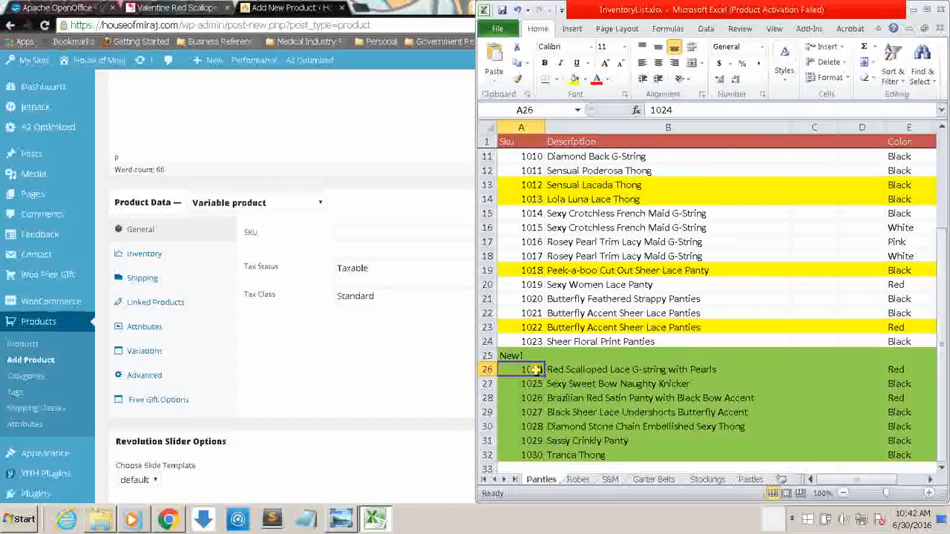
click(380, 236)
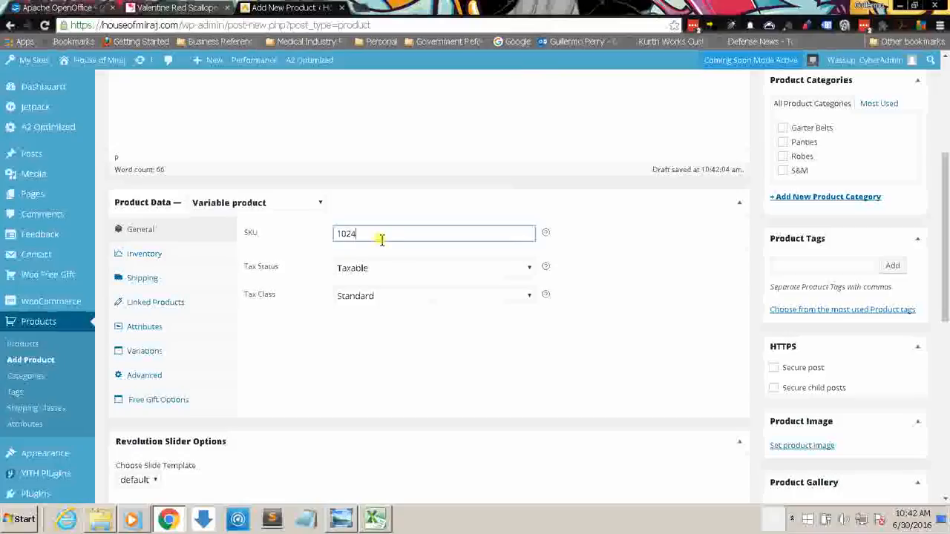
Step: Add the Waist Size attribute to the product and mark it as used for variations
click(148, 328)
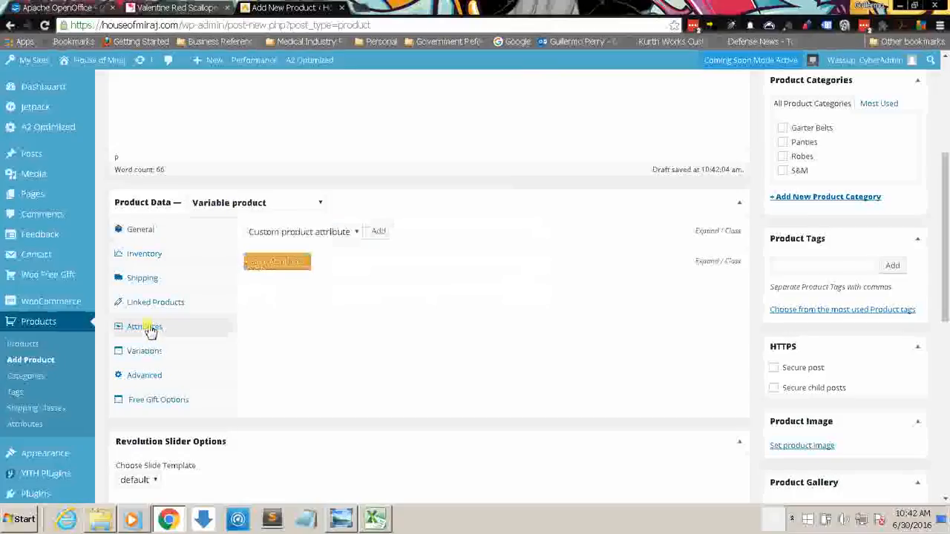
click(356, 232)
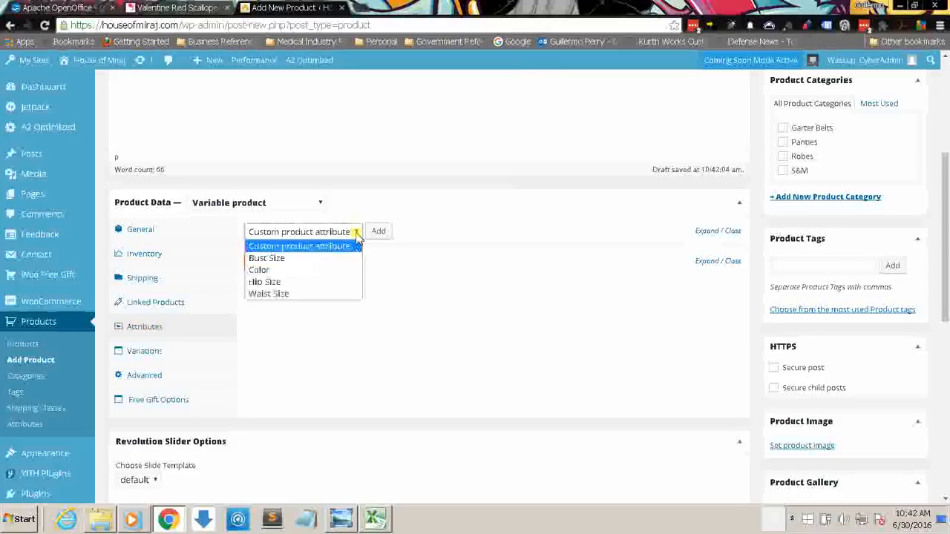
click(311, 295)
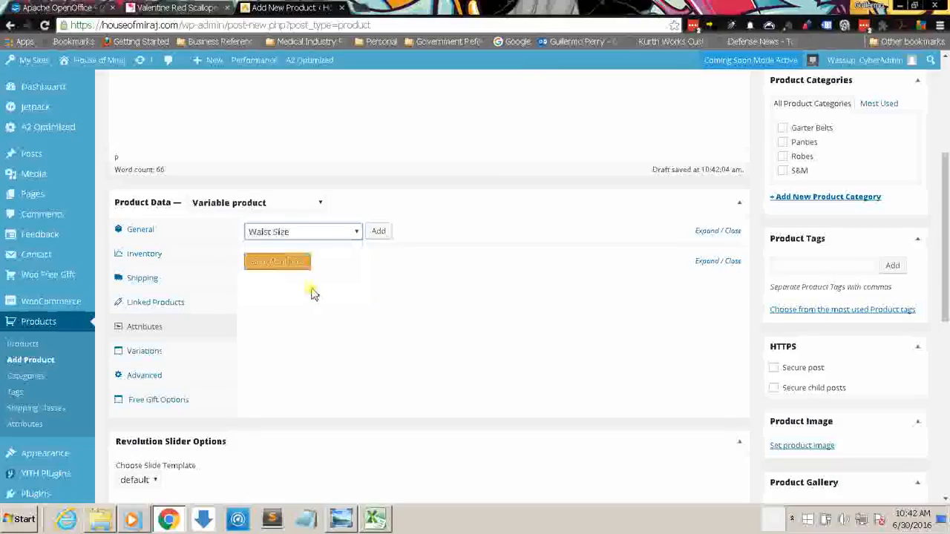
click(379, 234)
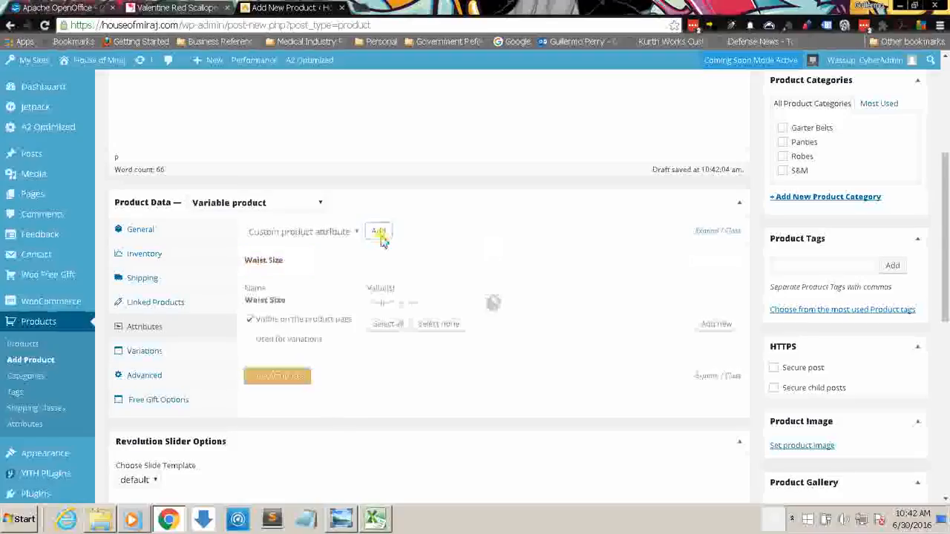
click(249, 340)
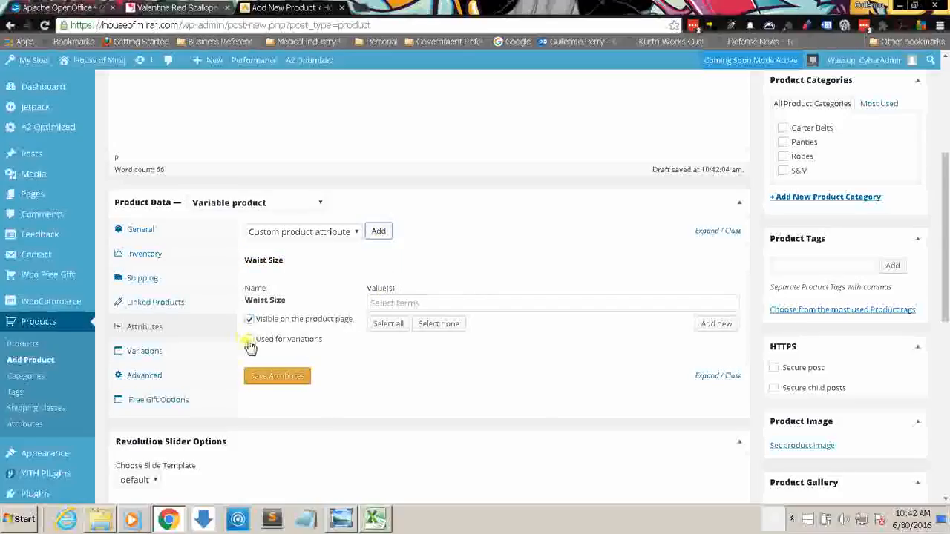
Step: Add the values One Size, Small, Medium and Large to the product's Waist Size attribute
click(401, 310)
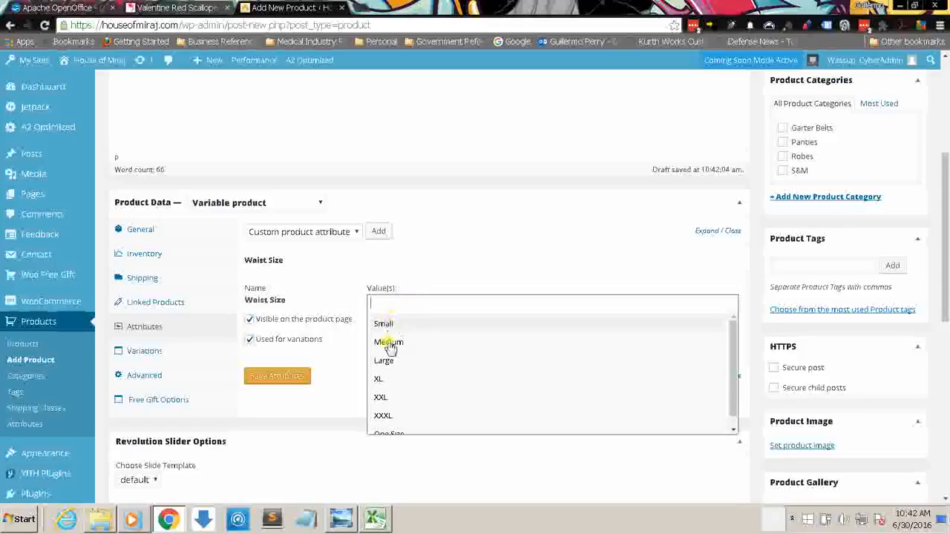
click(394, 427)
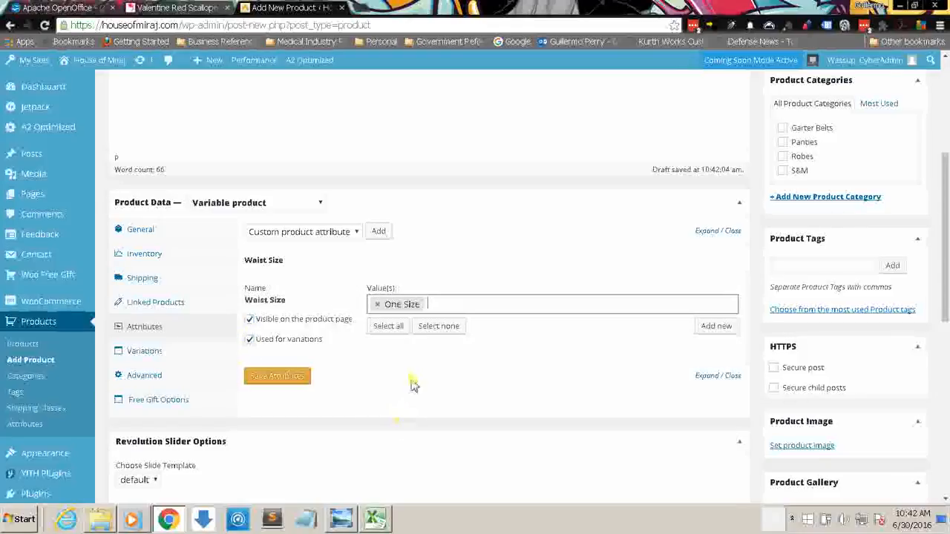
click(433, 305)
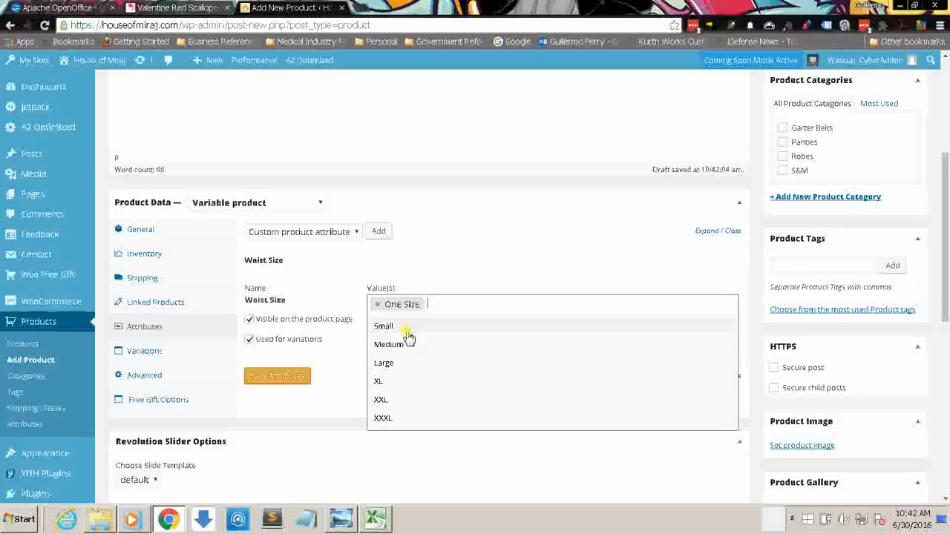
click(406, 330)
click(472, 305)
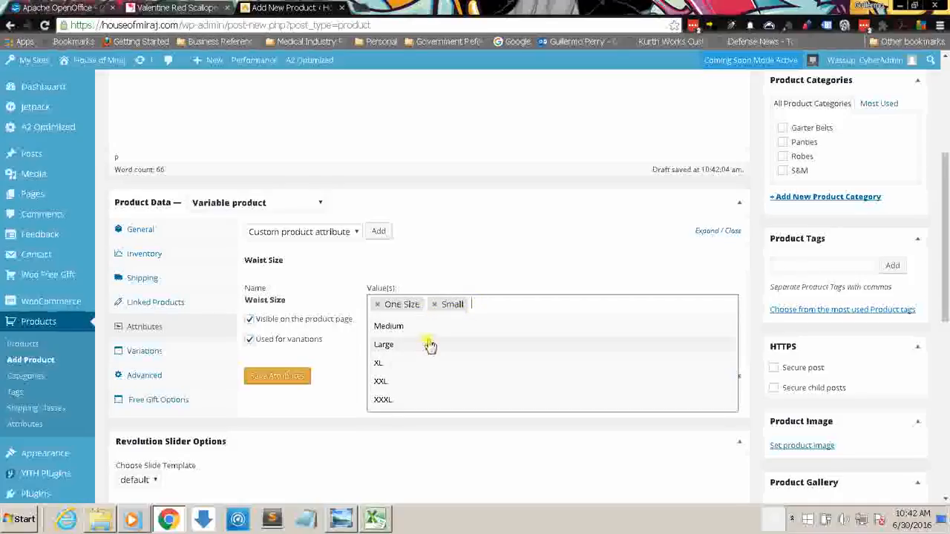
click(424, 327)
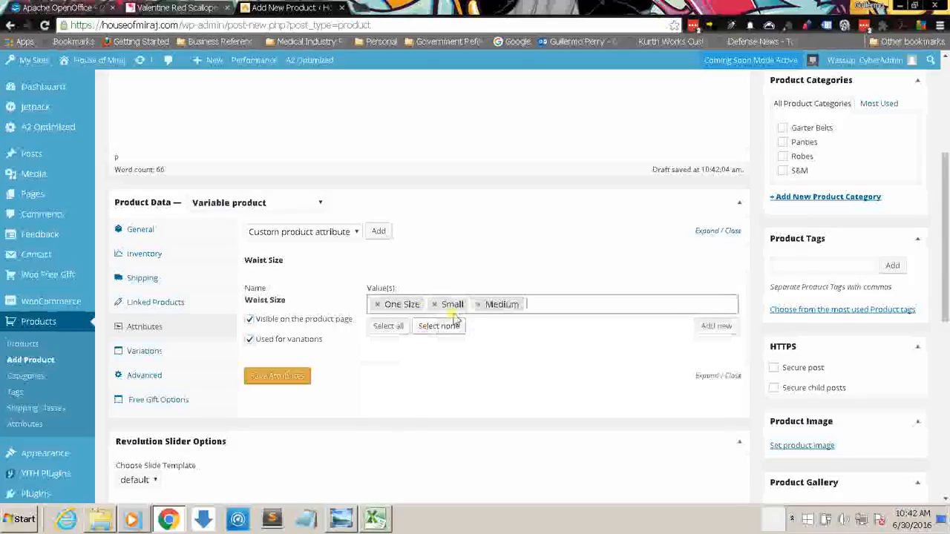
click(536, 301)
click(409, 328)
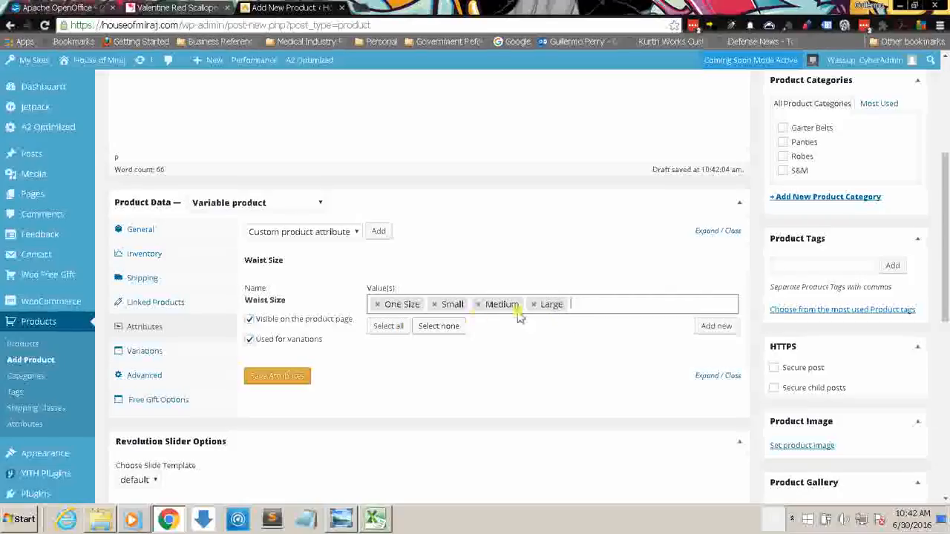
click(585, 314)
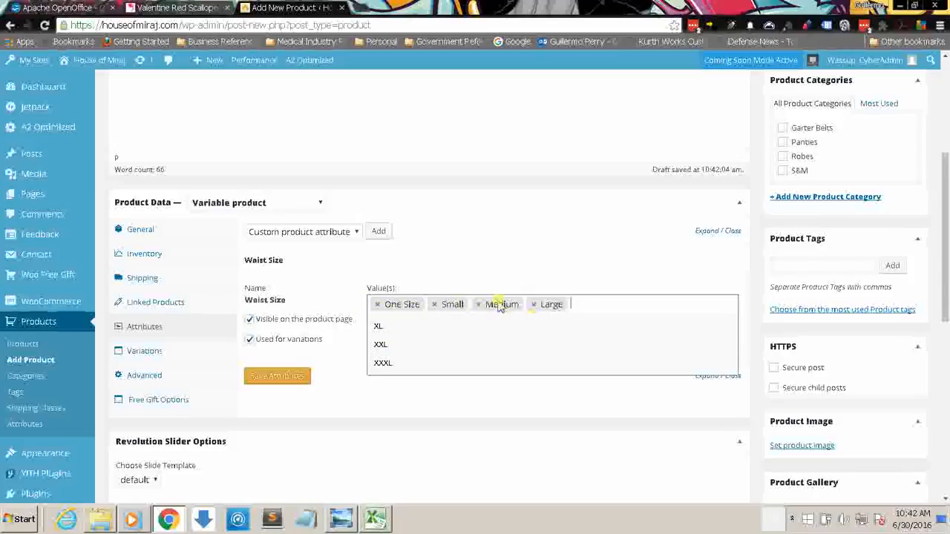
Step: Save the Waist Size attribute and create variations from all attributes, preventing the page from creating additional dialogs
click(480, 253)
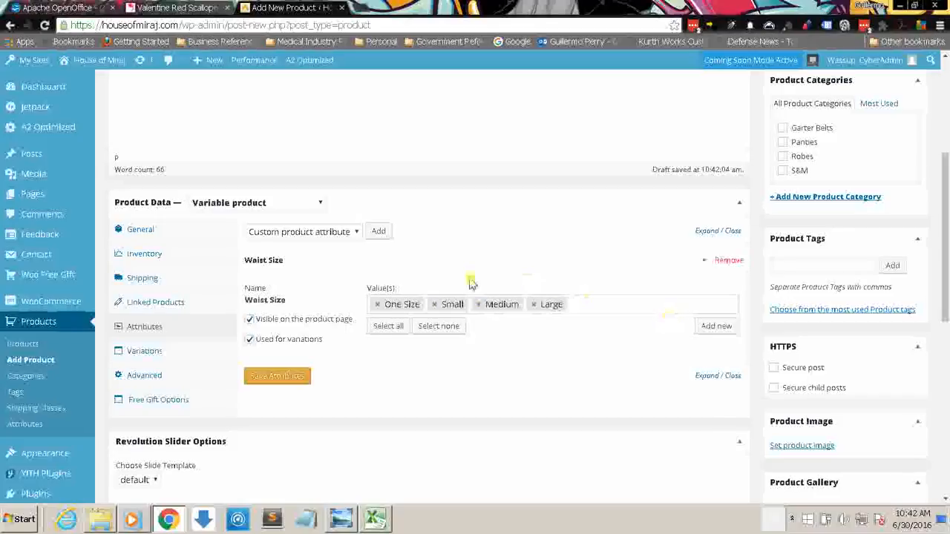
click(291, 374)
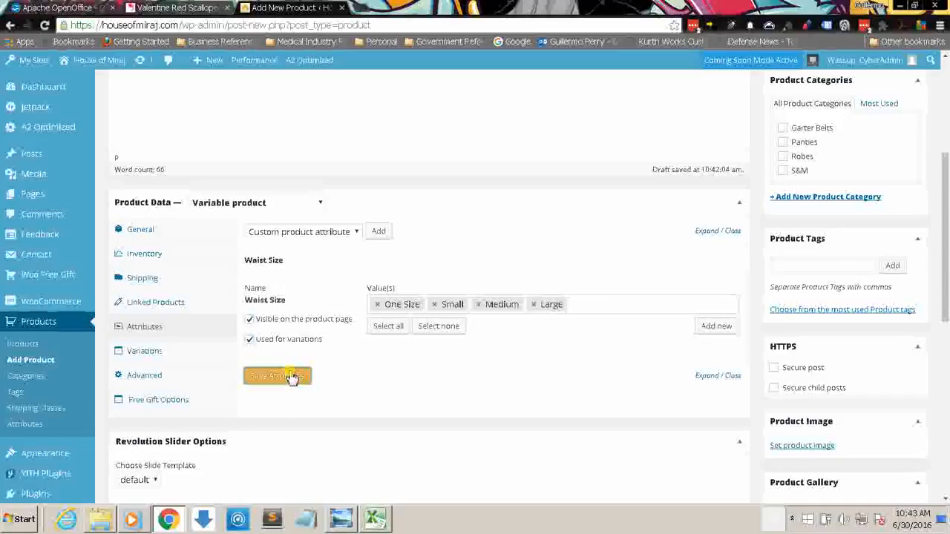
click(194, 350)
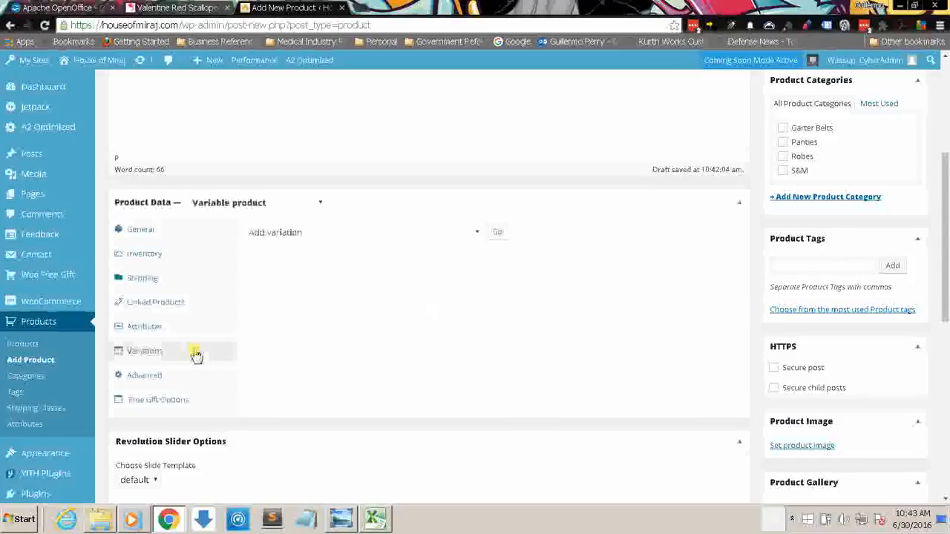
click(396, 233)
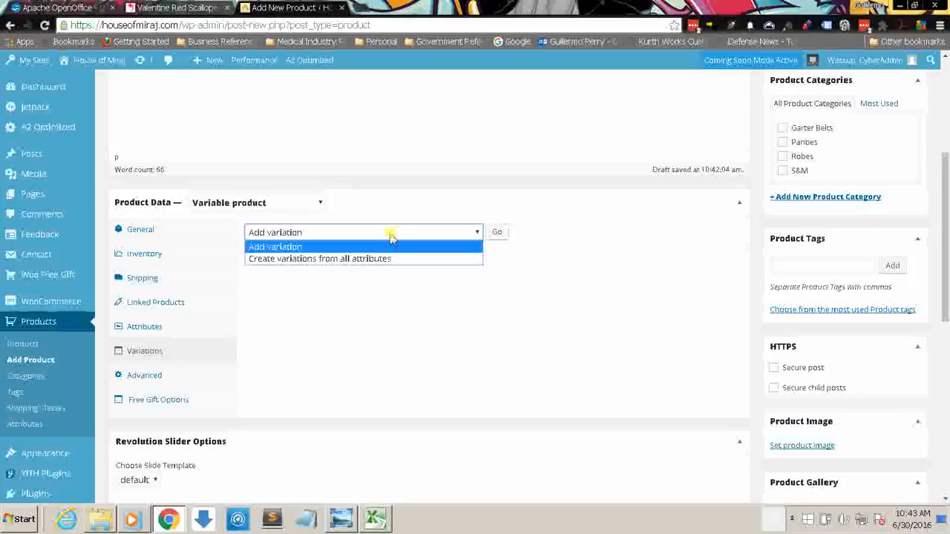
click(386, 257)
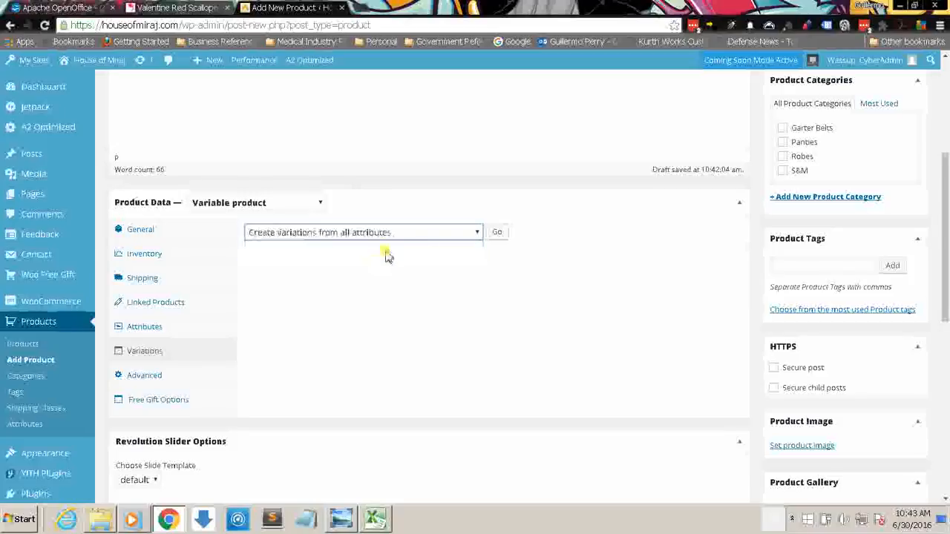
click(502, 236)
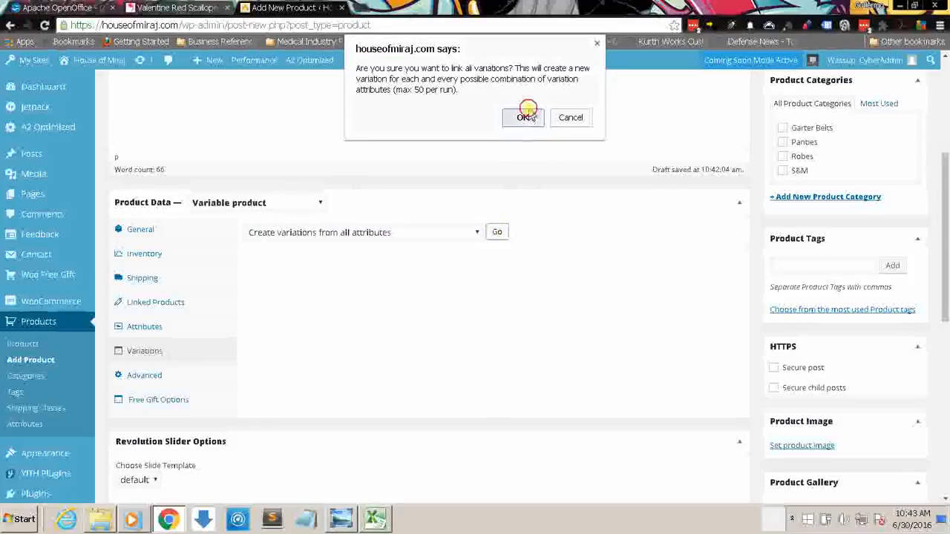
click(523, 117)
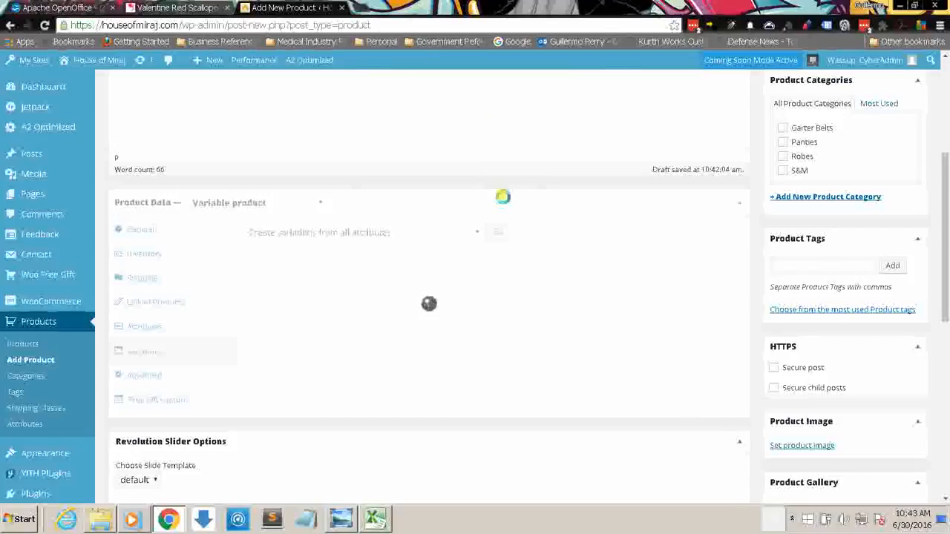
click(430, 84)
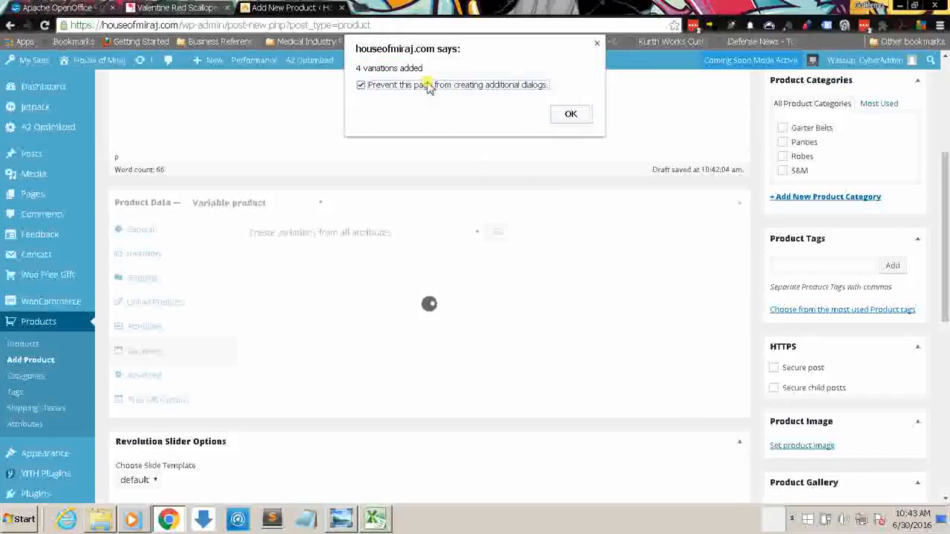
click(584, 117)
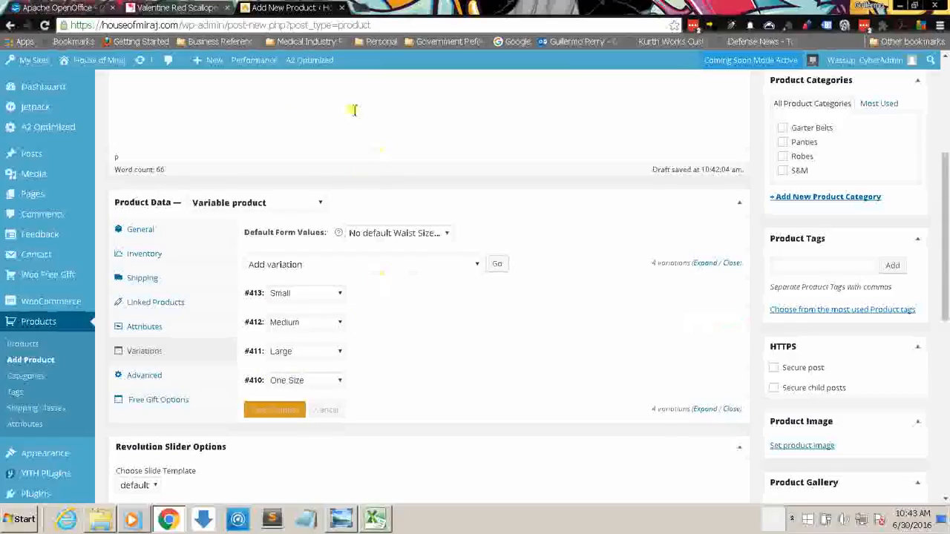
Step: Set the default Waist Size to One Size and move the One Size variation above Small in the variations list
click(370, 236)
click(367, 288)
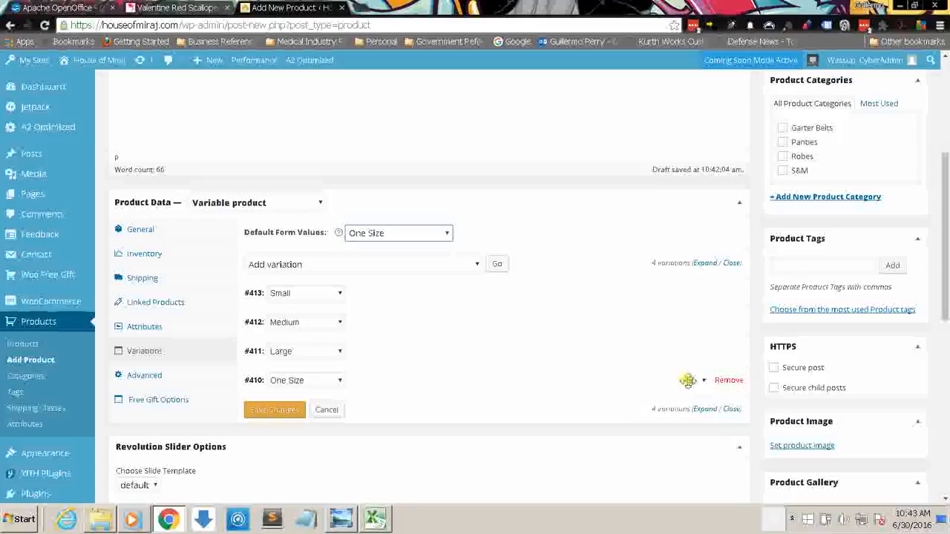
drag(682, 313, 684, 283)
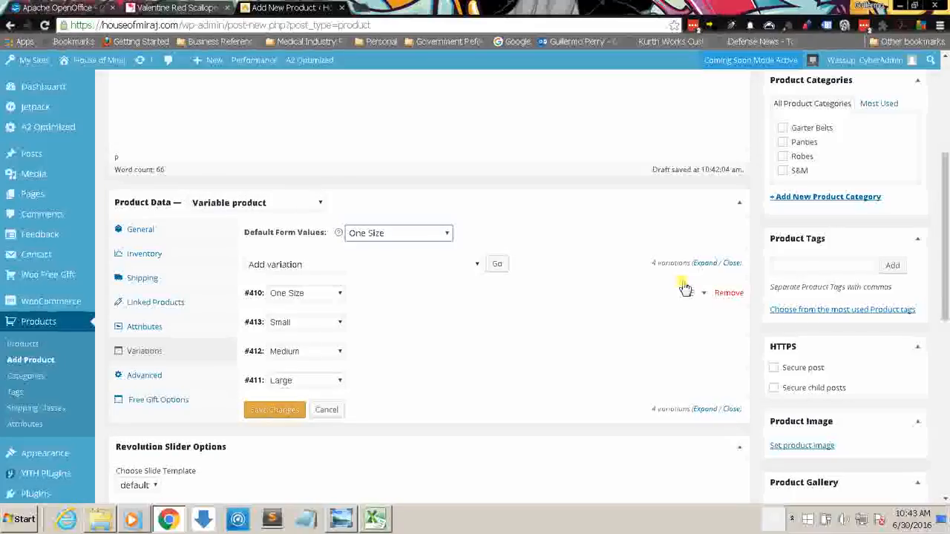
Step: Expand the One Size variation and check the size codes in the Sku-Key.png chart in Windows Photo Viewer
click(704, 295)
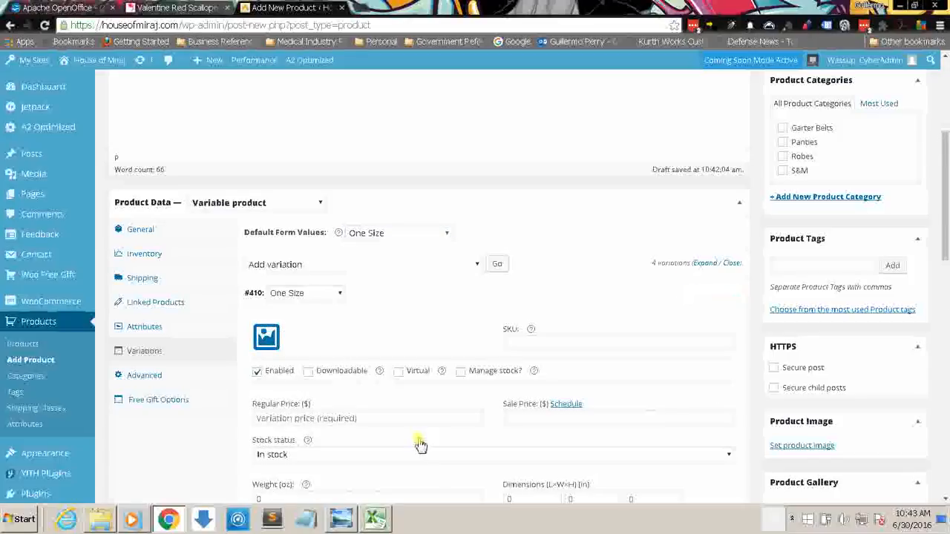
click(353, 523)
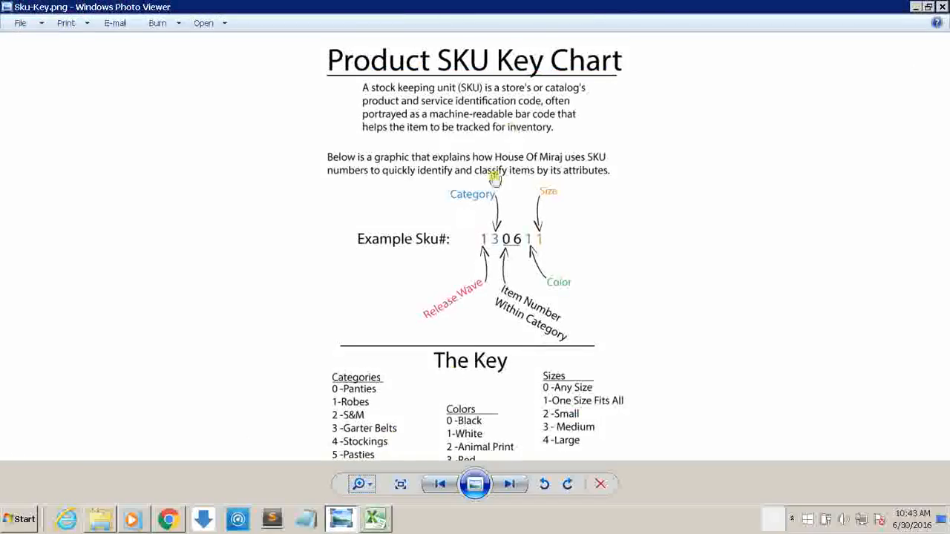
drag(668, 324, 663, 284)
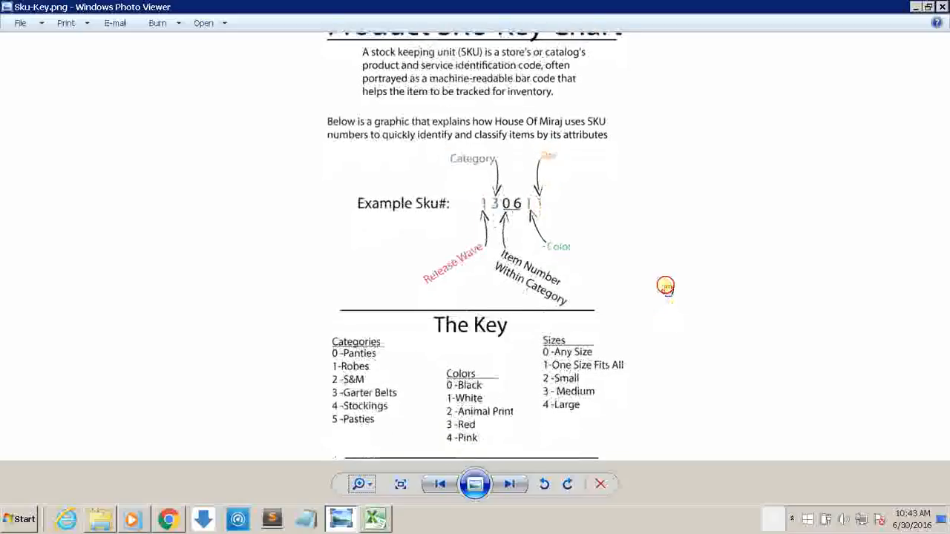
click(613, 365)
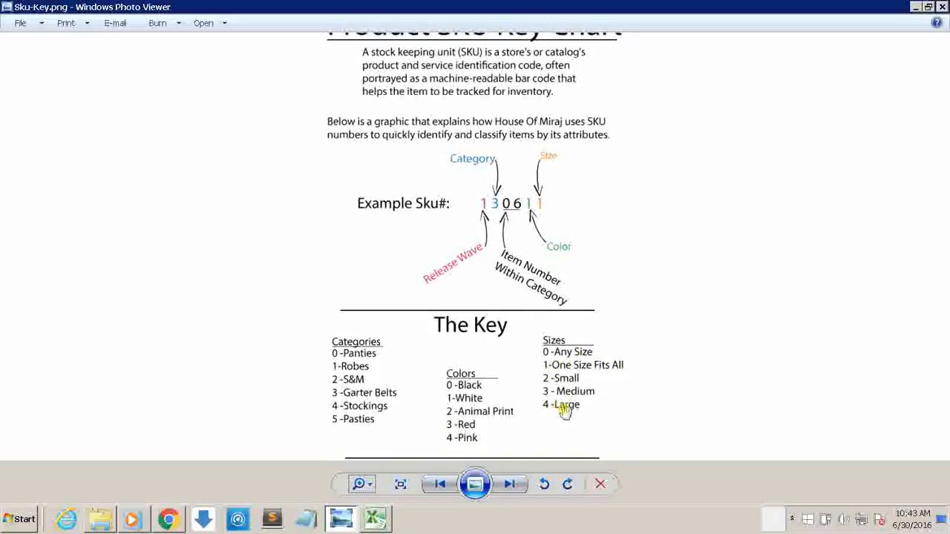
click(916, 6)
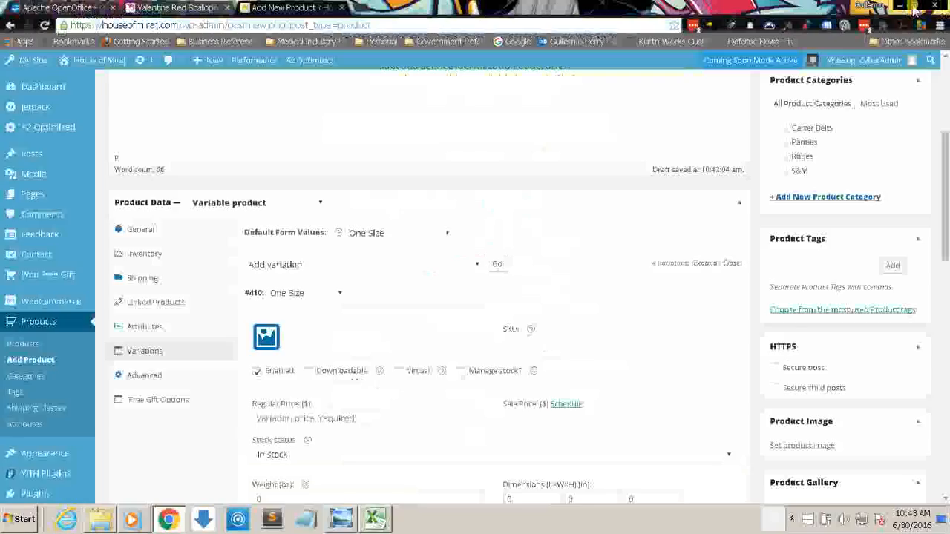
Step: Copy SKU 1024 from the Excel Panties sheet into the One Size variation's SKU in Chrome
click(526, 343)
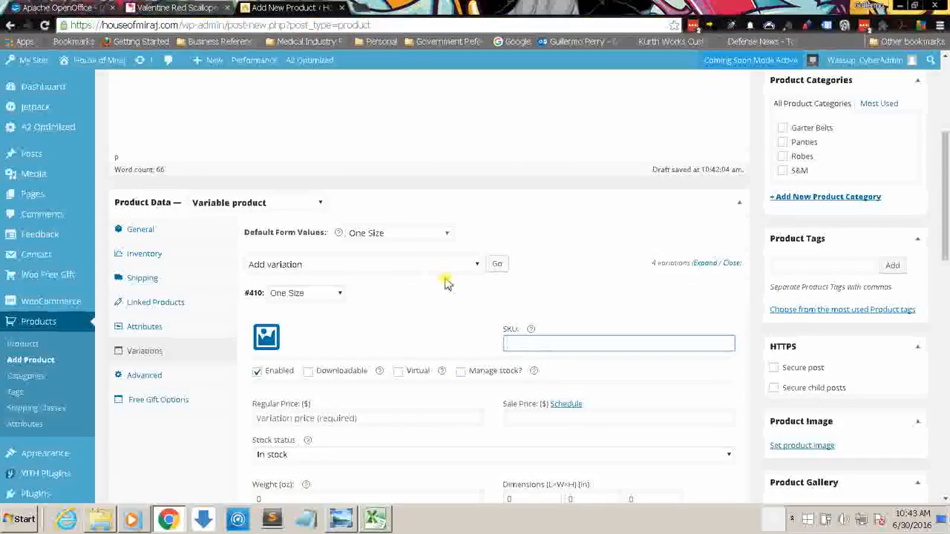
click(377, 519)
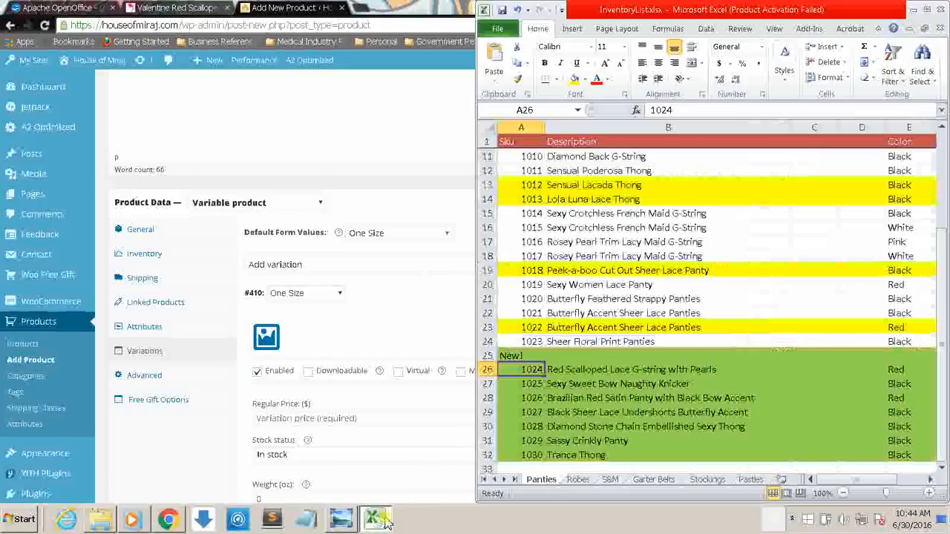
key(ctrl+c)
click(376, 519)
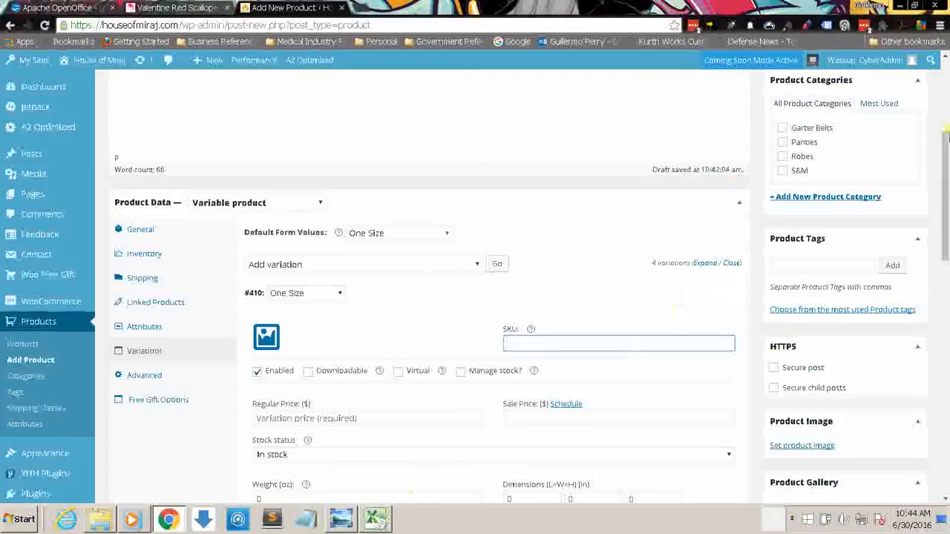
drag(946, 133, 945, 191)
click(604, 245)
click(600, 252)
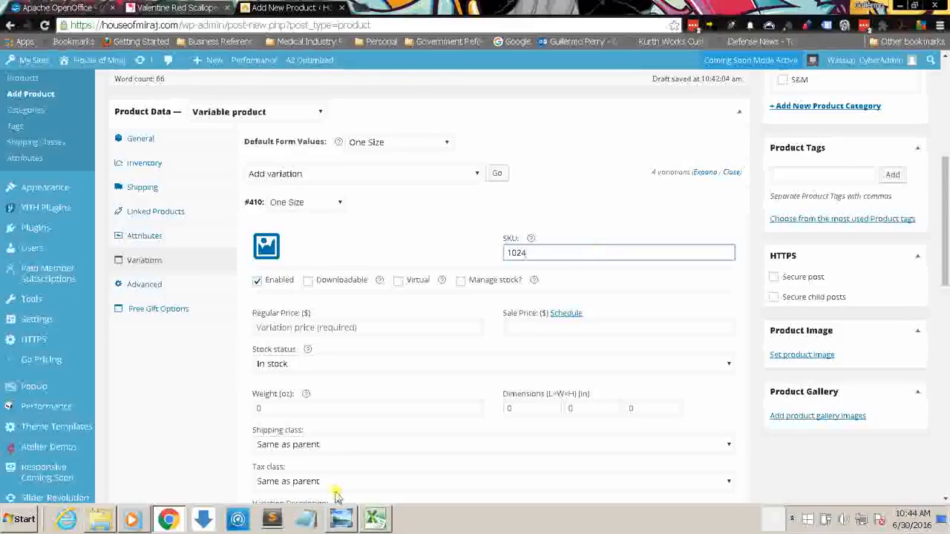
Step: Complete the One Size variation's SKU as 102431, using the color and size codes from the SKU key chart
click(340, 518)
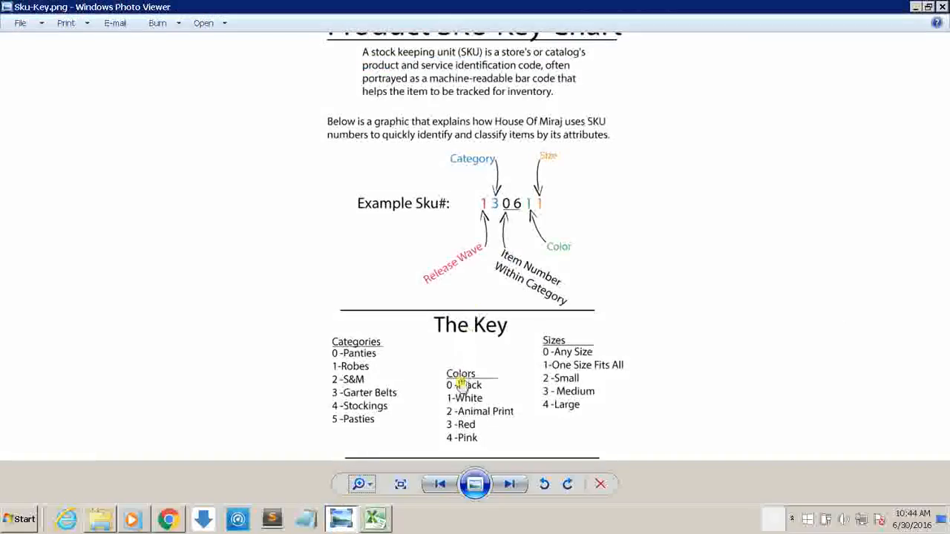
click(915, 7)
text(3)
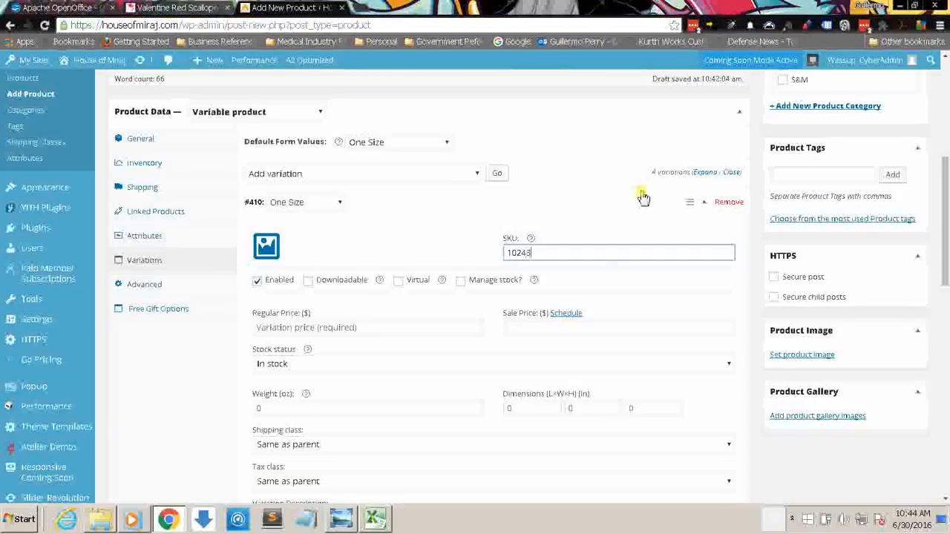
text(1)
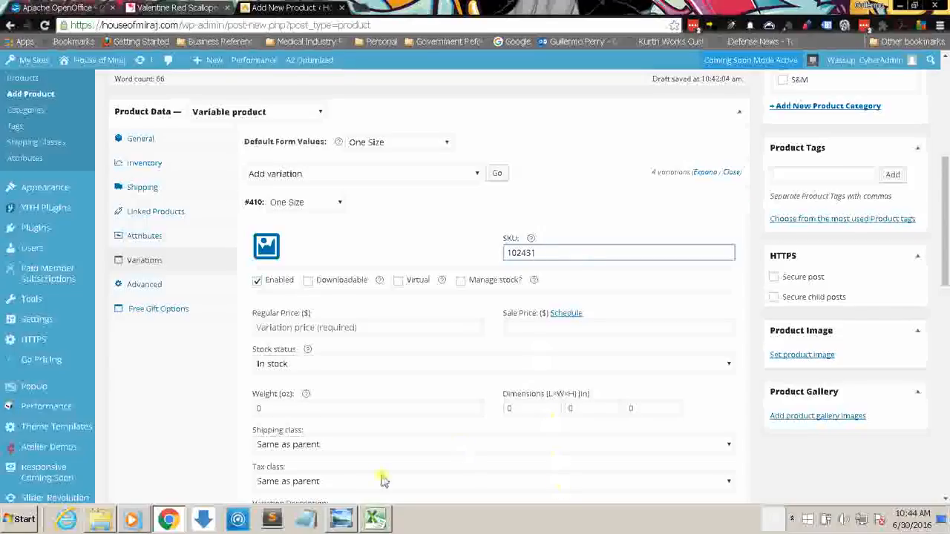
Step: Check the item's row in the Excel inventory and set the One Size variation's regular price to 24.99 in Chrome
click(374, 520)
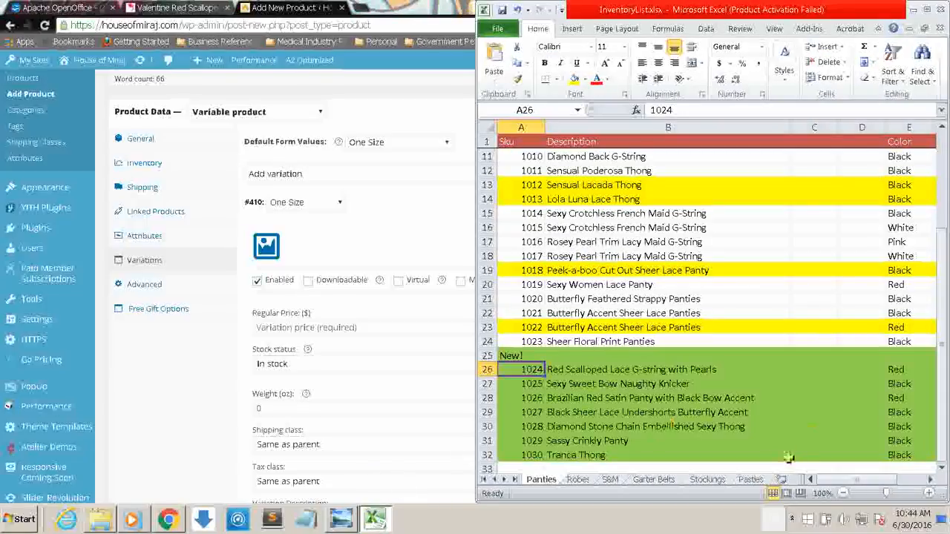
mouse_move(835, 479)
mouse_down()
mouse_move(853, 479)
mouse_move(841, 481)
mouse_up()
click(422, 317)
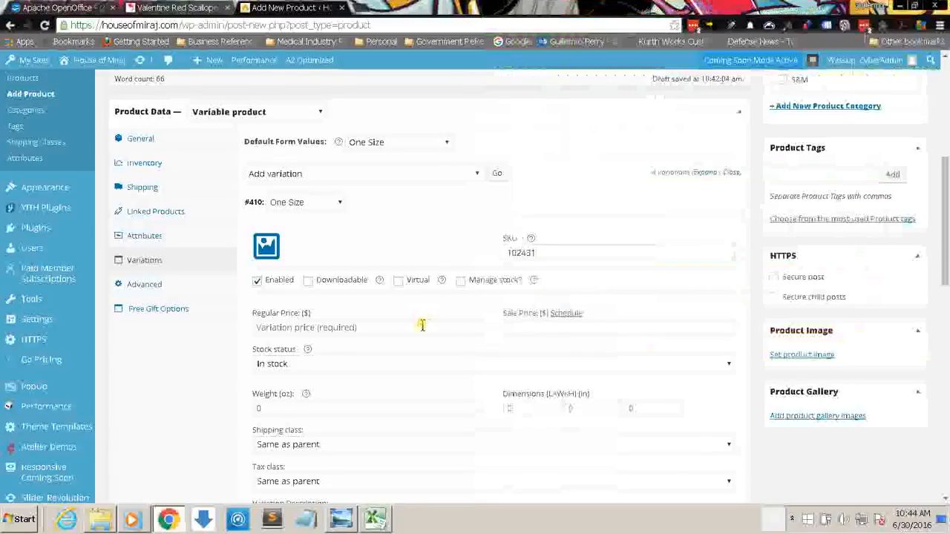
click(421, 327)
text(24.99)
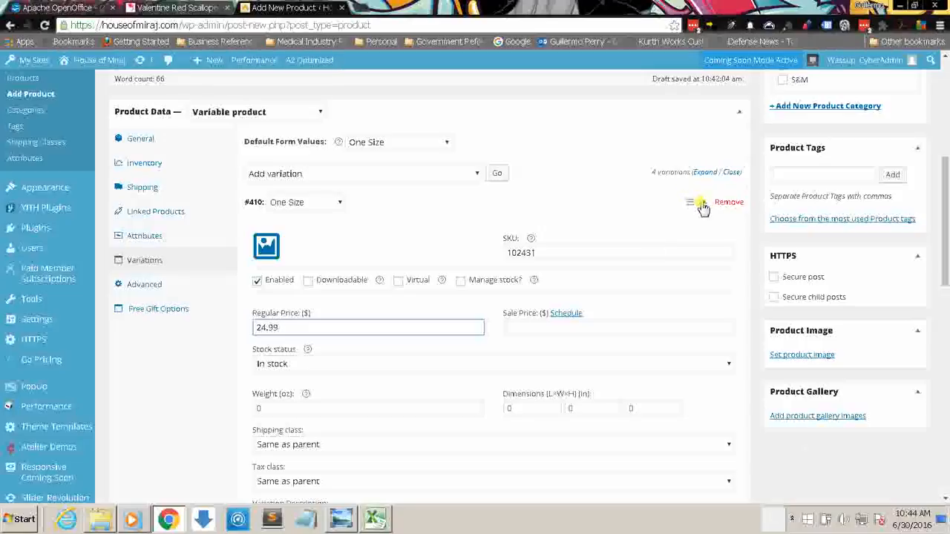
click(702, 208)
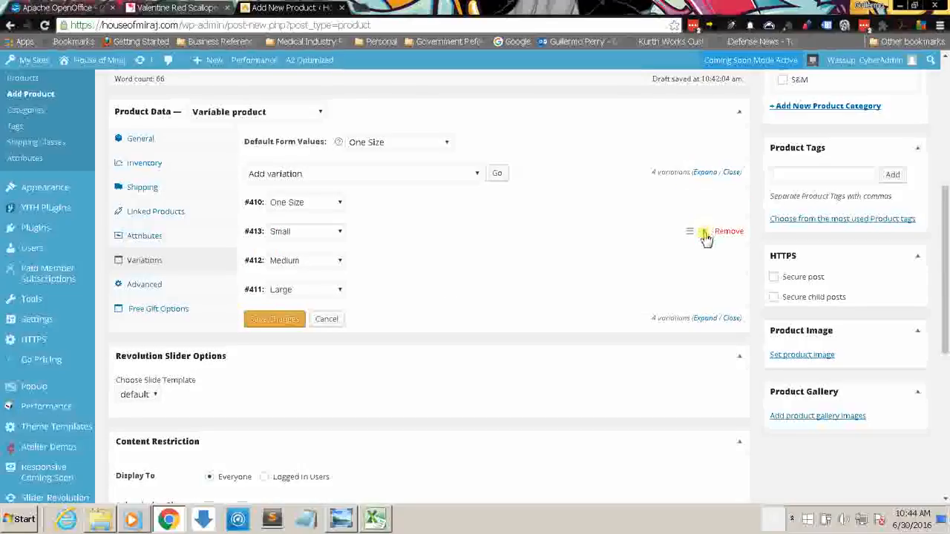
Step: Set the Small variation's SKU to 102432 and its regular price to 24.99
click(697, 231)
click(640, 280)
text(1)
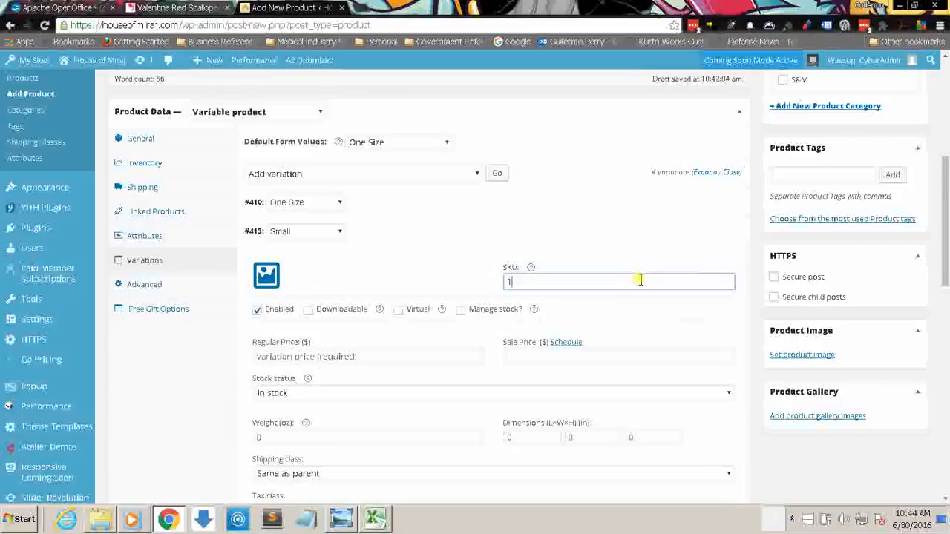
text(02432)
click(334, 357)
text(24.99)
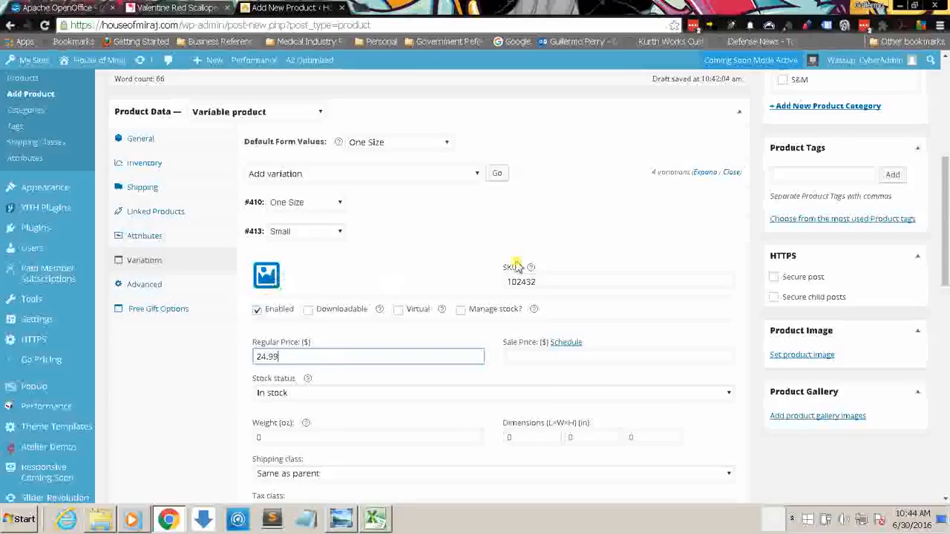
click(704, 234)
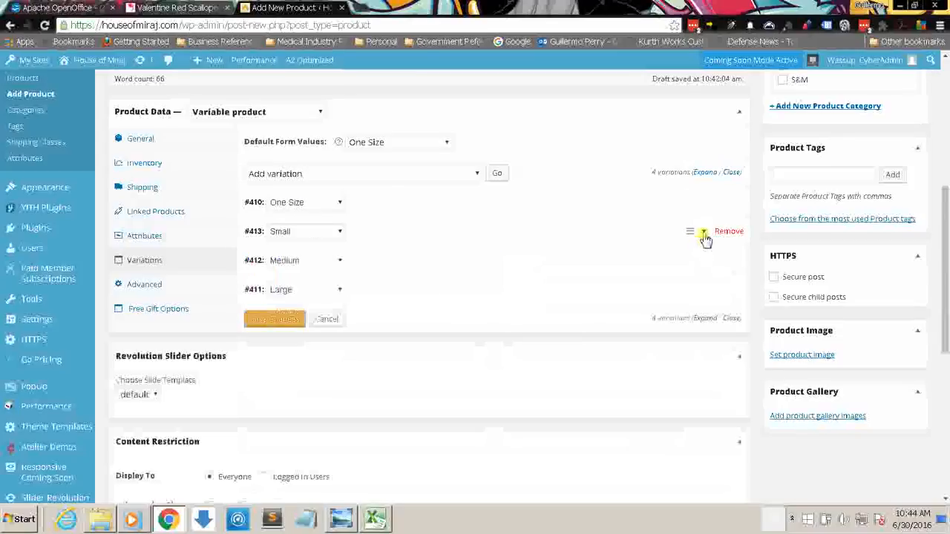
Step: Set the Medium variation's SKU to 102433 and its regular price to 24.99
click(705, 263)
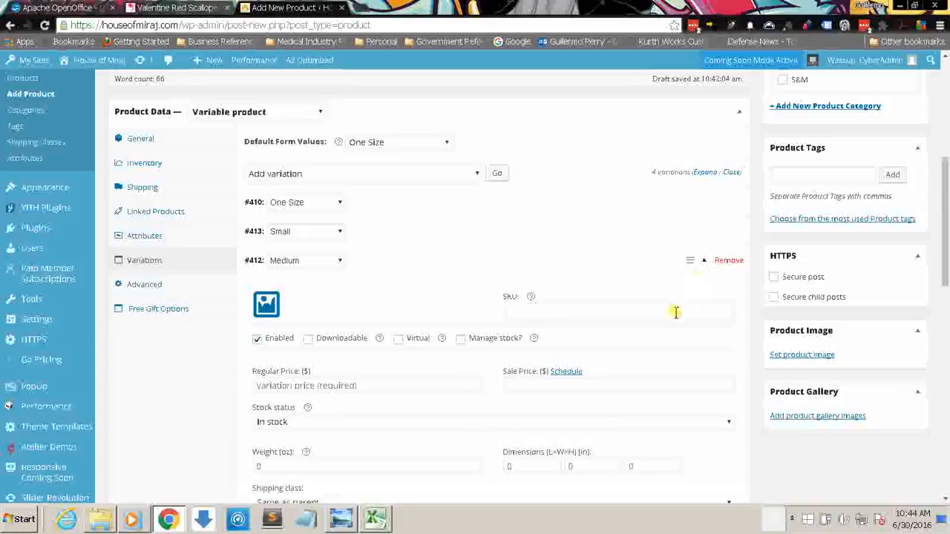
click(674, 311)
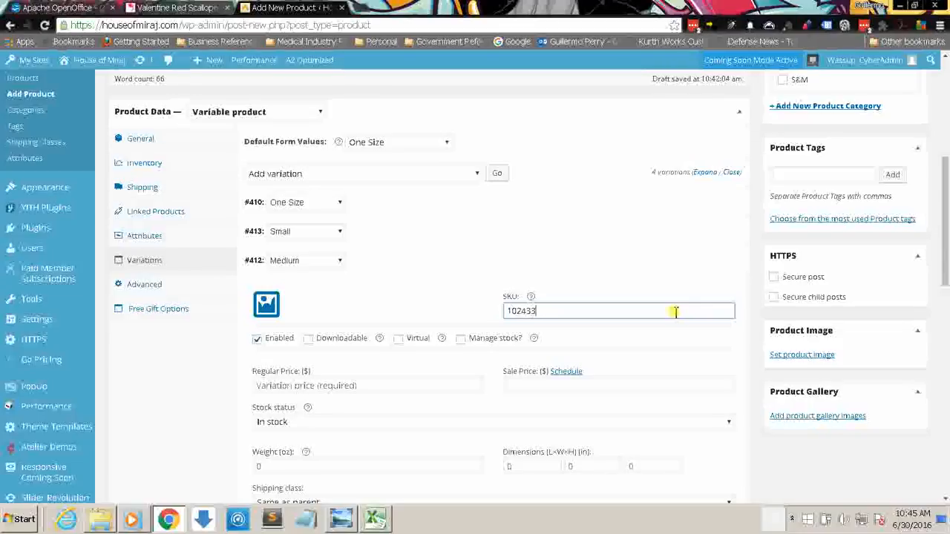
click(454, 390)
text(24.99)
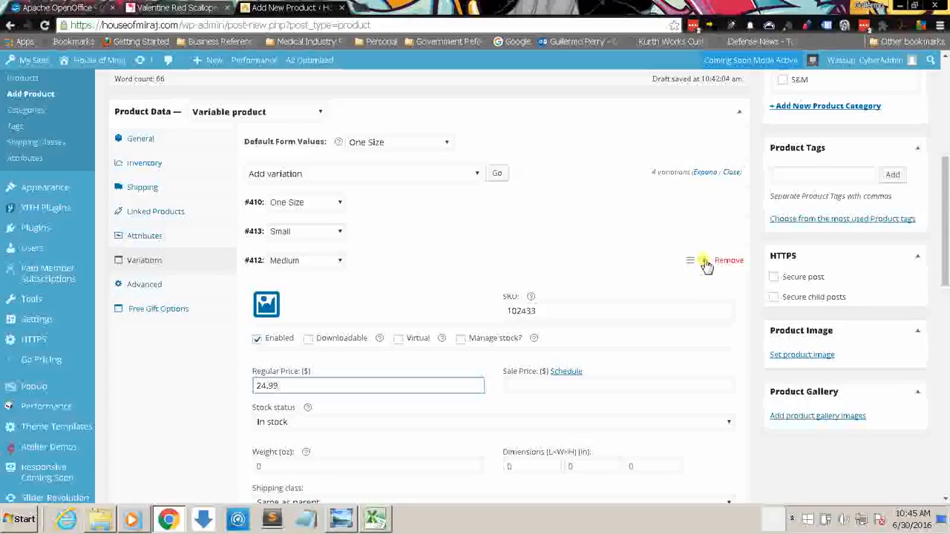
click(705, 265)
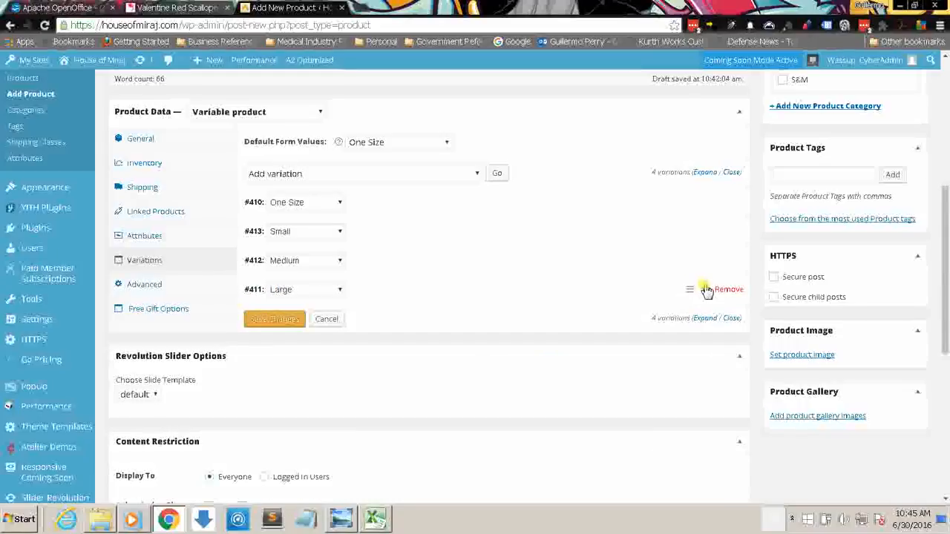
Step: Set the Large variation's SKU to 1024 and its regular price to 24.99, and save the variation changes
click(704, 291)
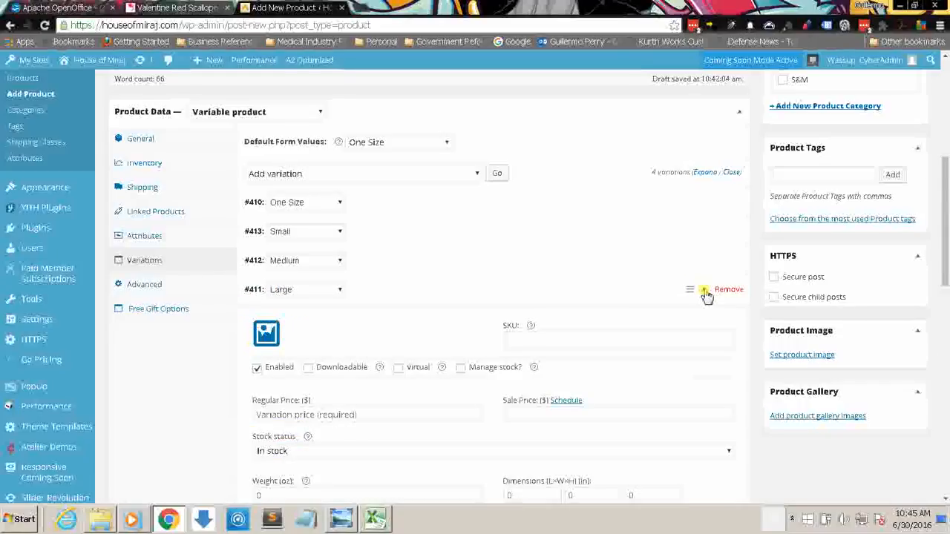
click(640, 338)
text(1024)
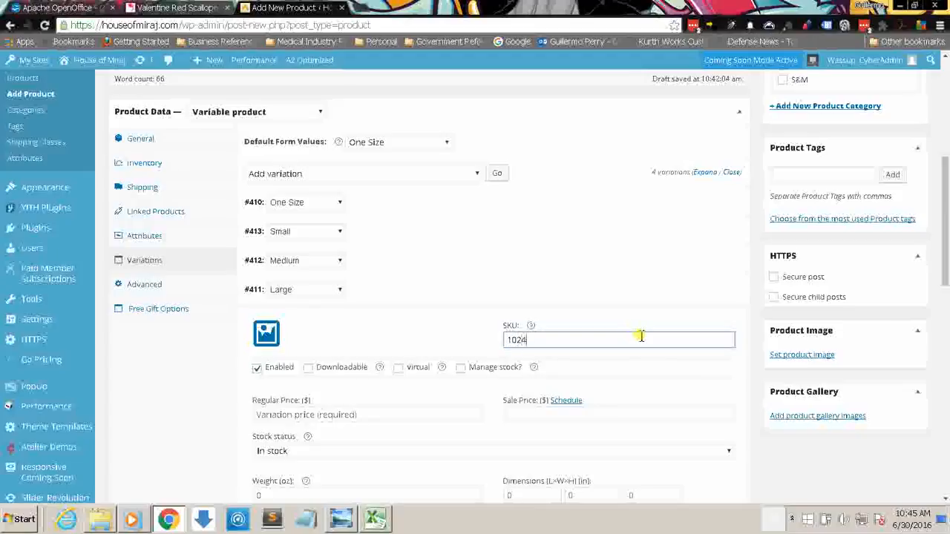
click(317, 416)
text(24.99)
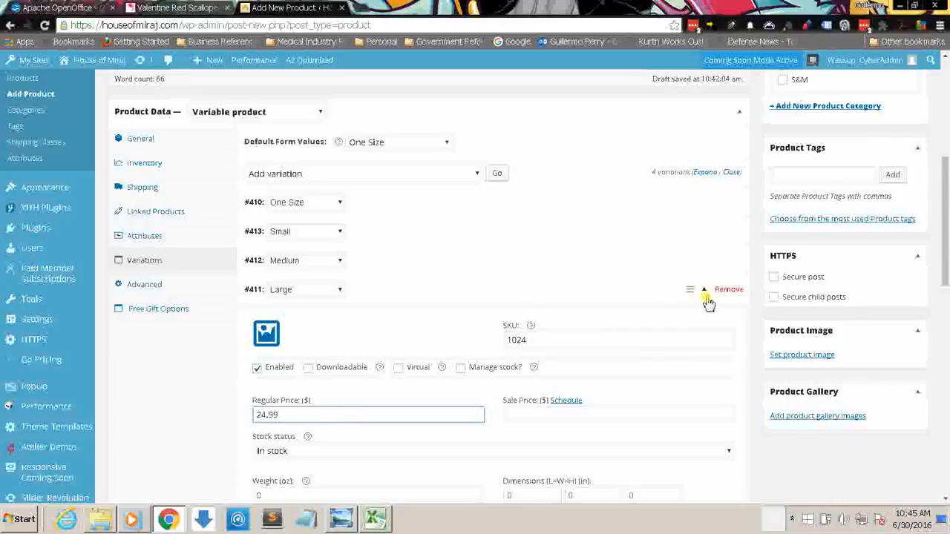
click(706, 298)
click(709, 301)
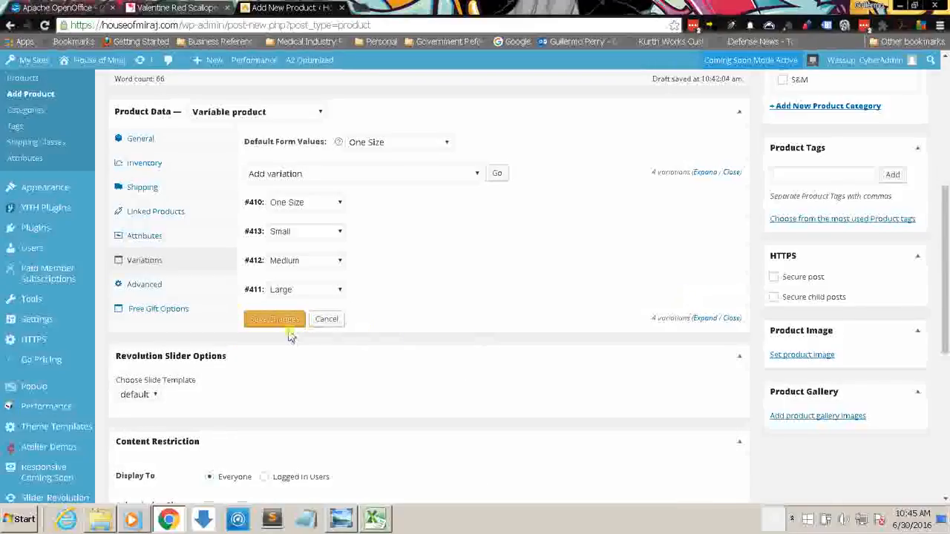
click(276, 320)
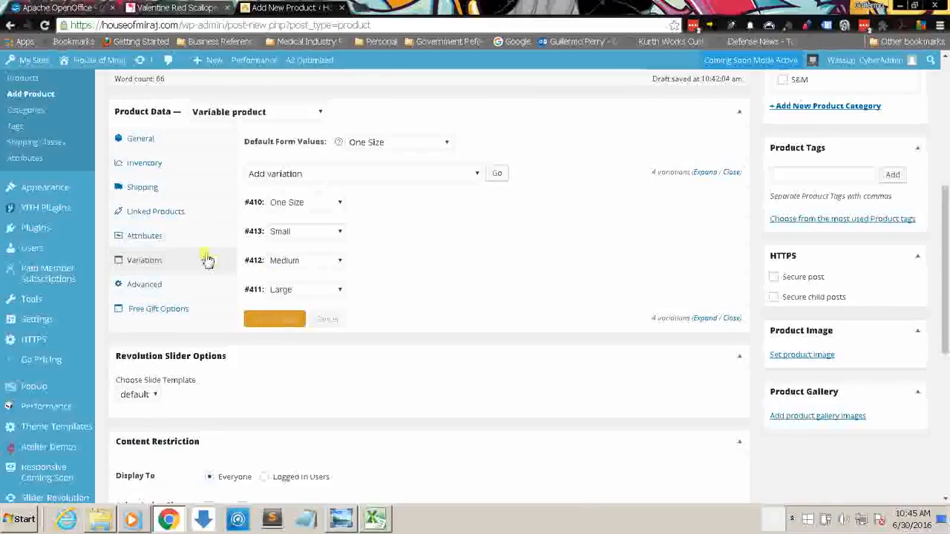
Step: Search the linked products for "gart" and add 1303 – Take Me Kayla Garter as an up-sell
click(160, 211)
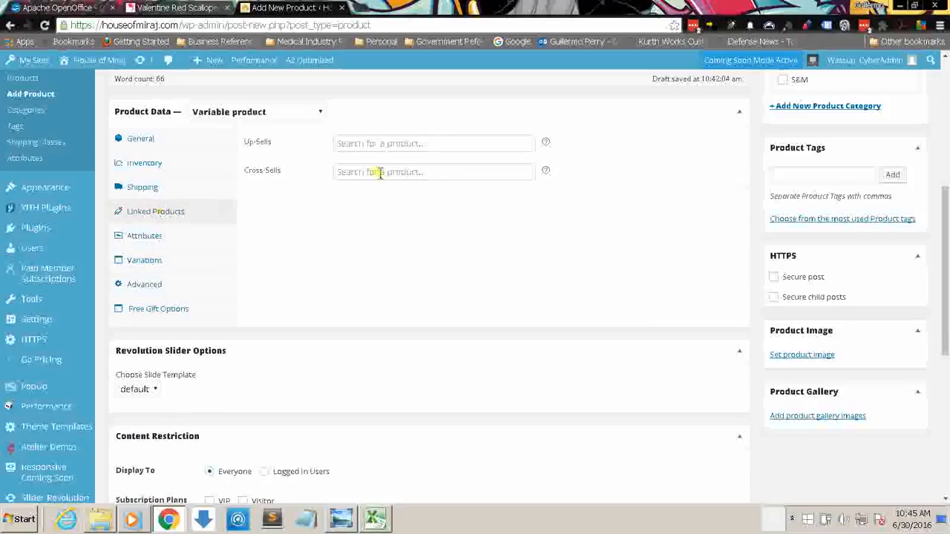
click(411, 142)
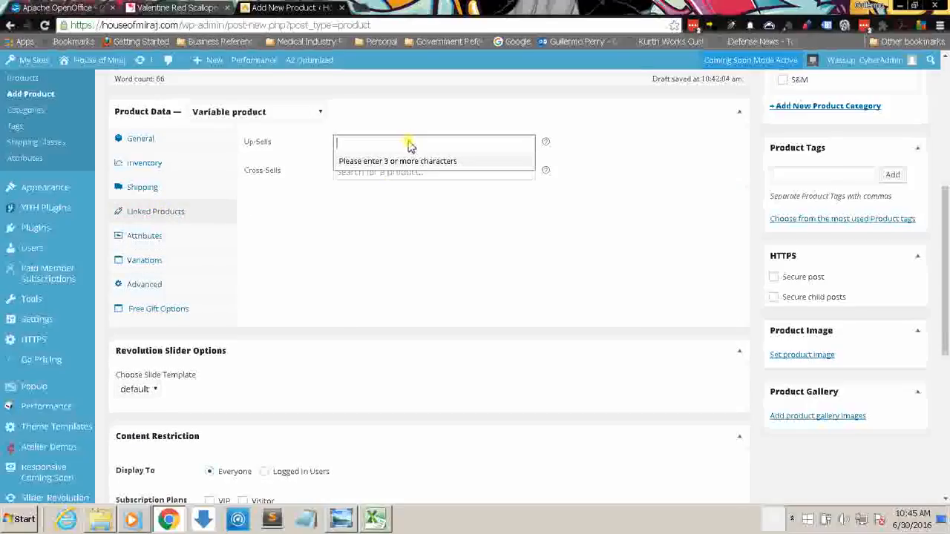
text(gart)
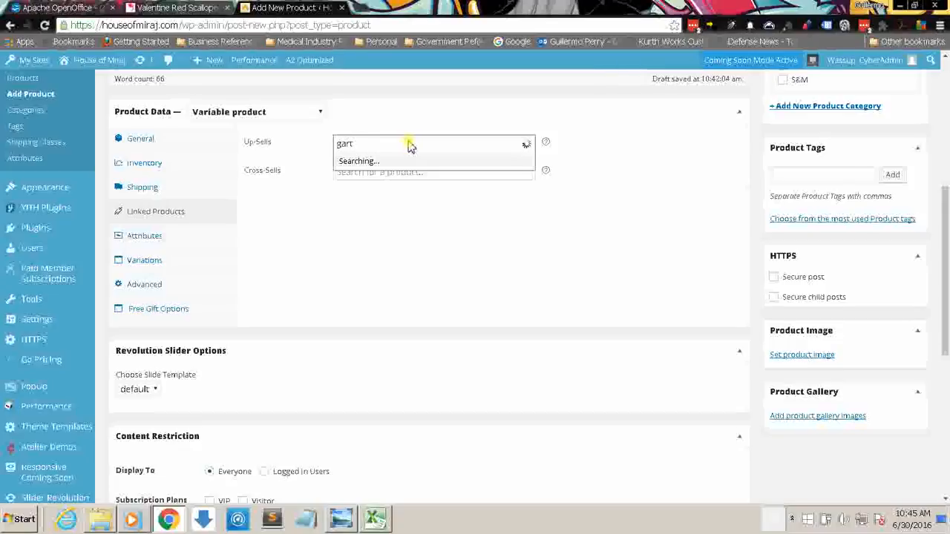
drag(945, 222, 945, 203)
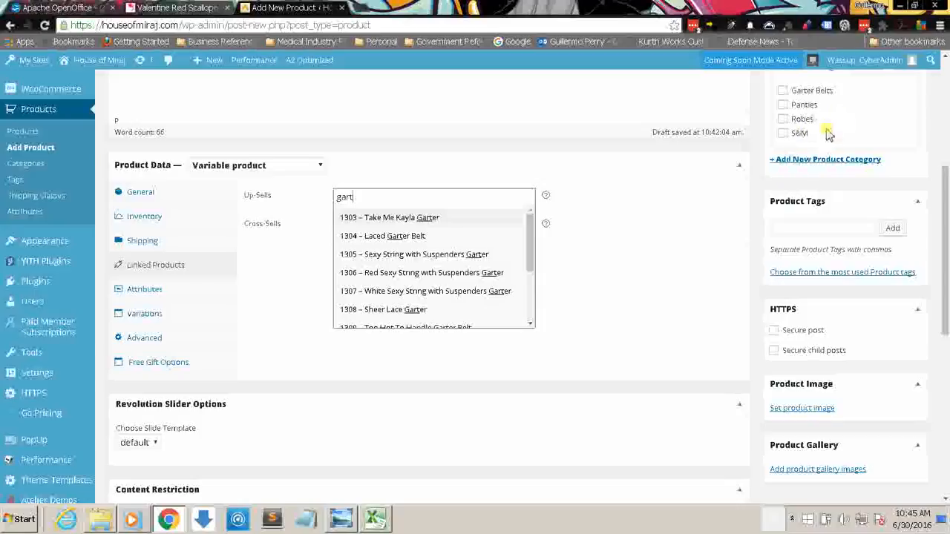
click(417, 218)
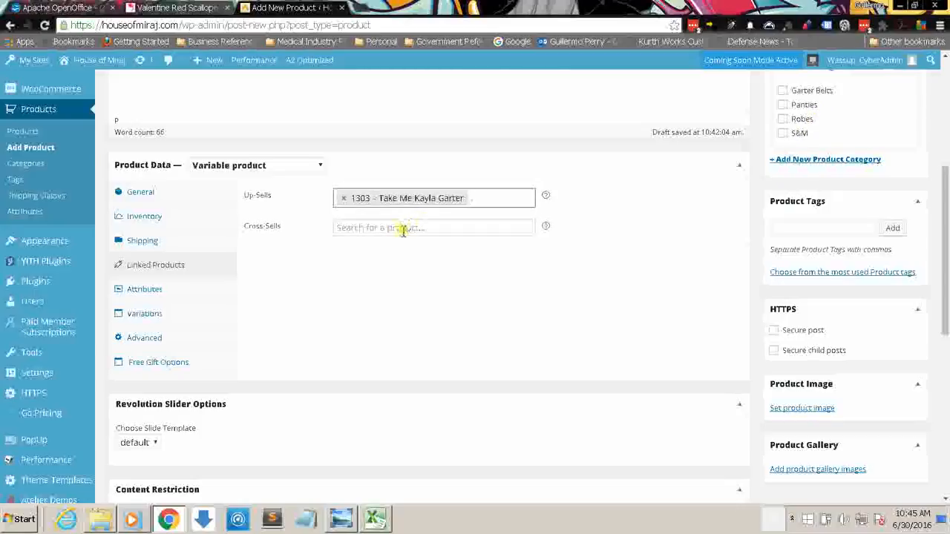
Step: Search the cross-sells for "robe" and add 1103 – Sheer Lace Kaftan Robe with Thong
click(403, 230)
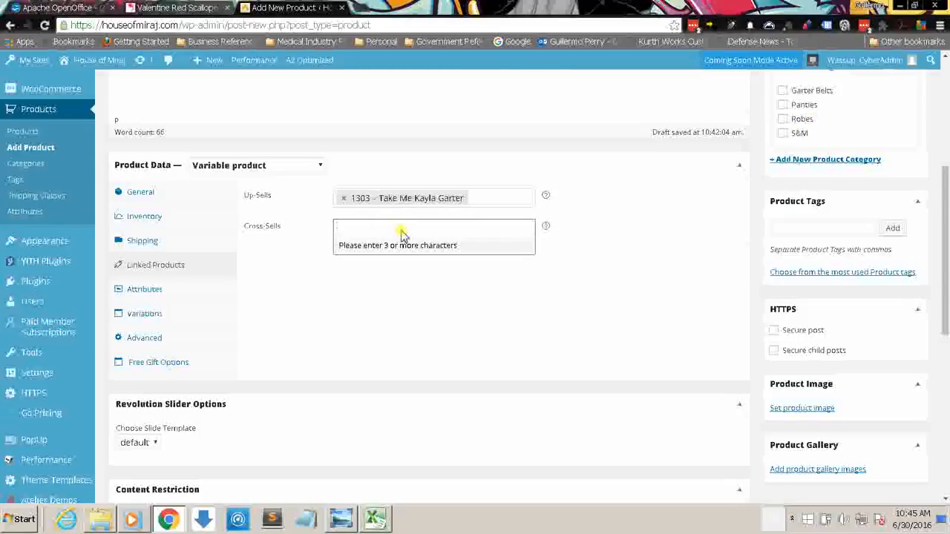
text(robe)
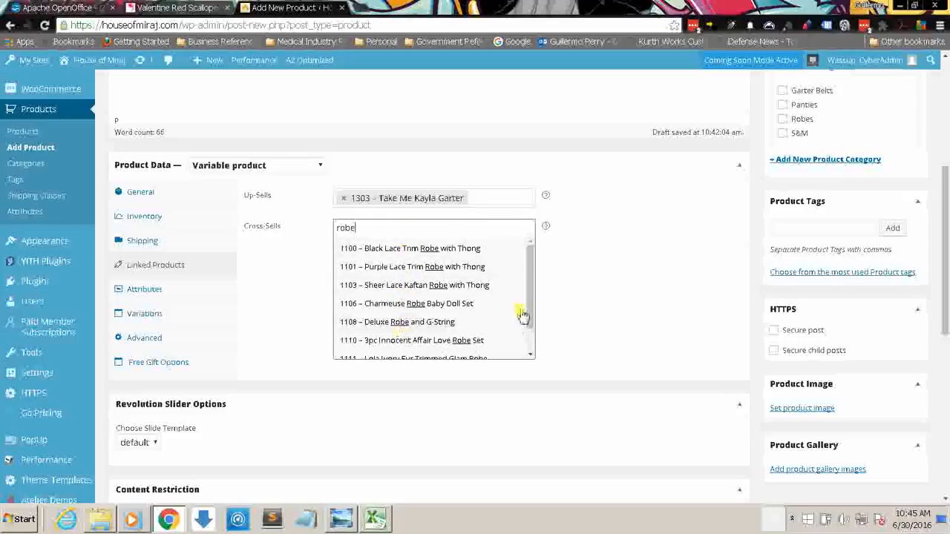
click(479, 285)
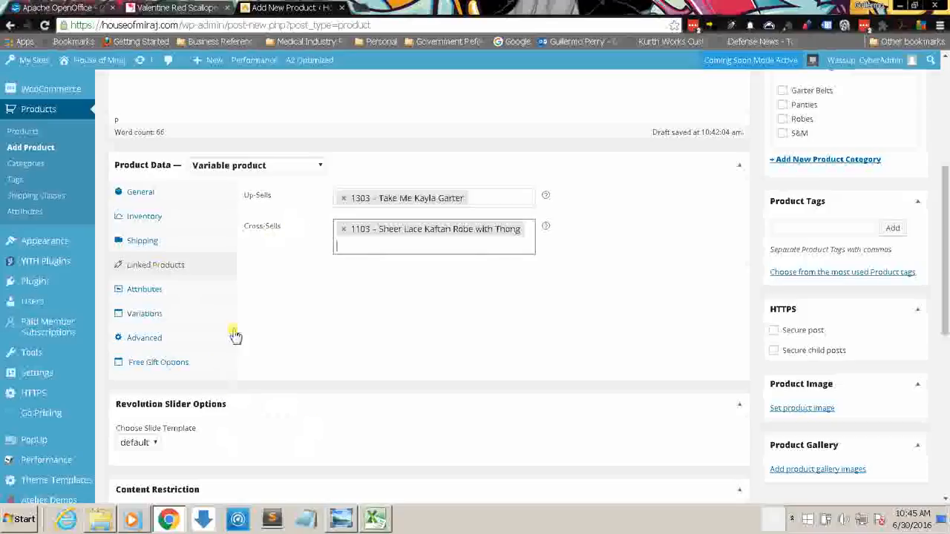
Step: Look over the product's content restriction options and the S&M sheet of the Excel inventory list, and return to Chrome
drag(945, 282, 946, 354)
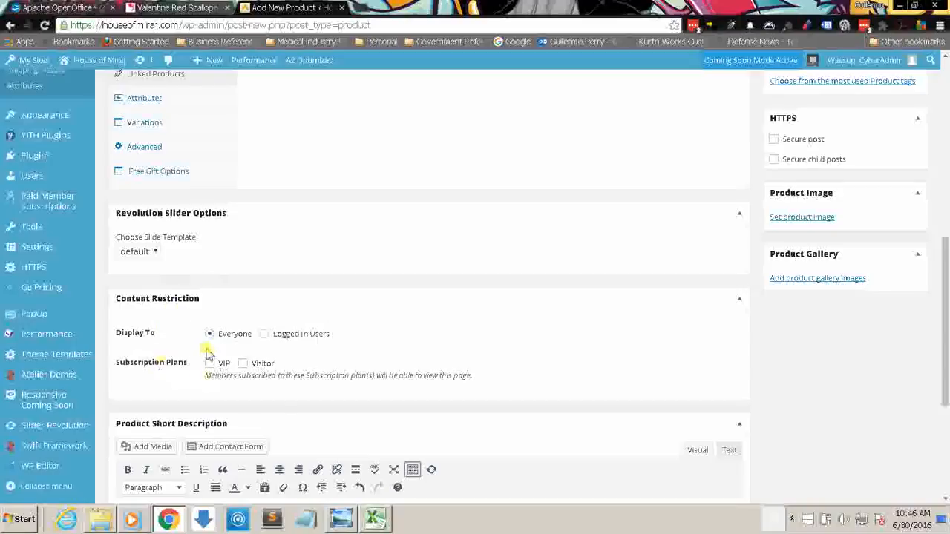
click(374, 519)
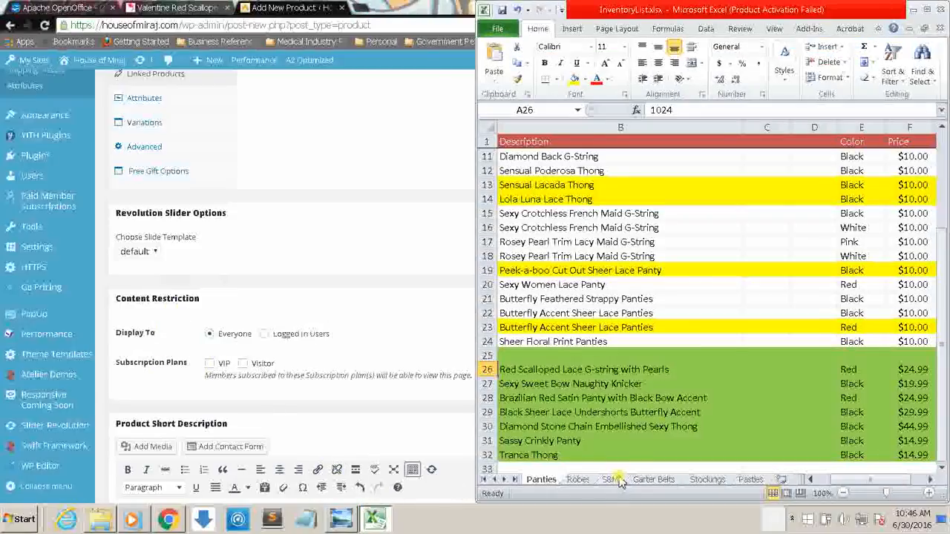
click(609, 479)
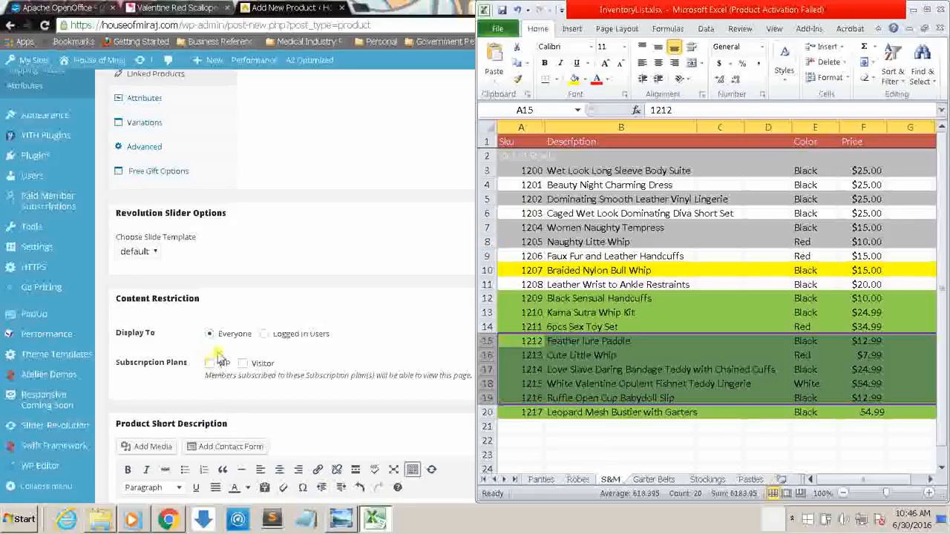
click(273, 290)
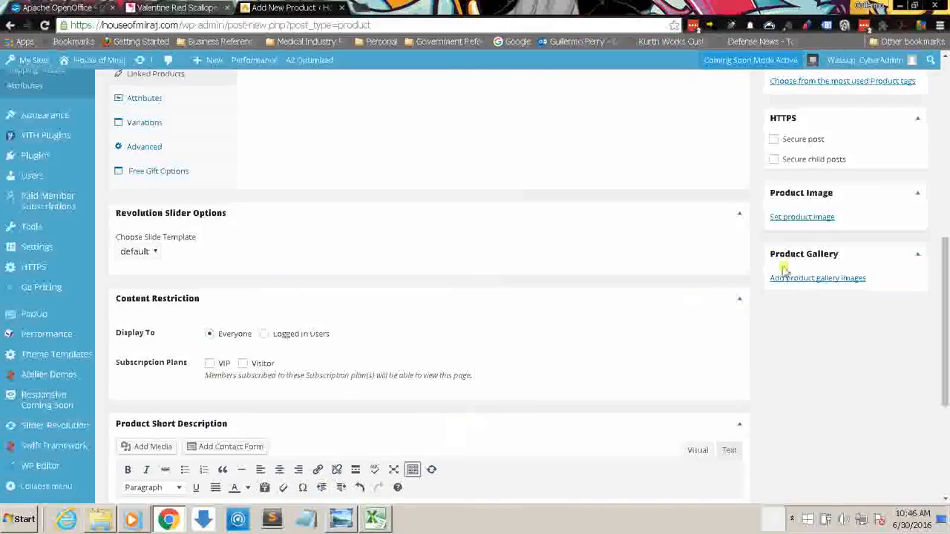
Step: Start setting the product image and open the file chooser for uploading a new image
drag(946, 253, 946, 231)
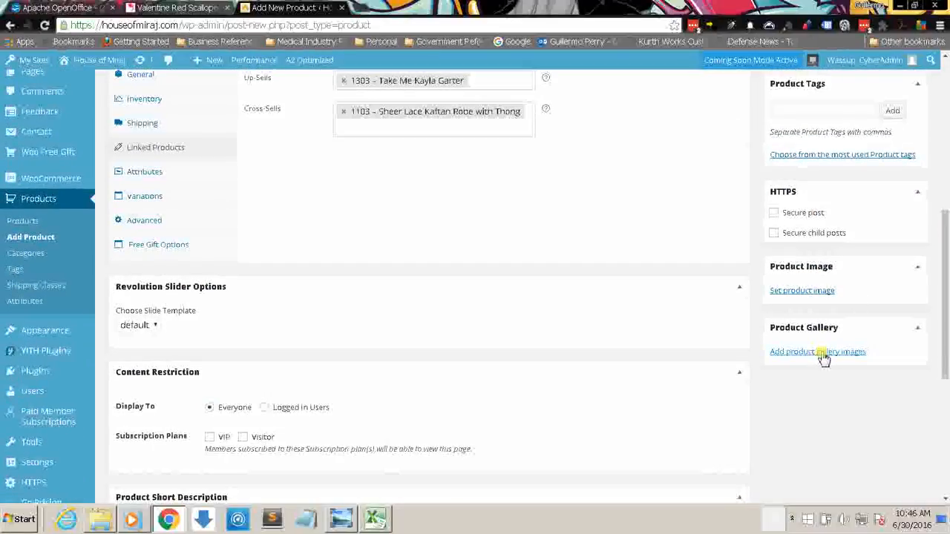
click(803, 291)
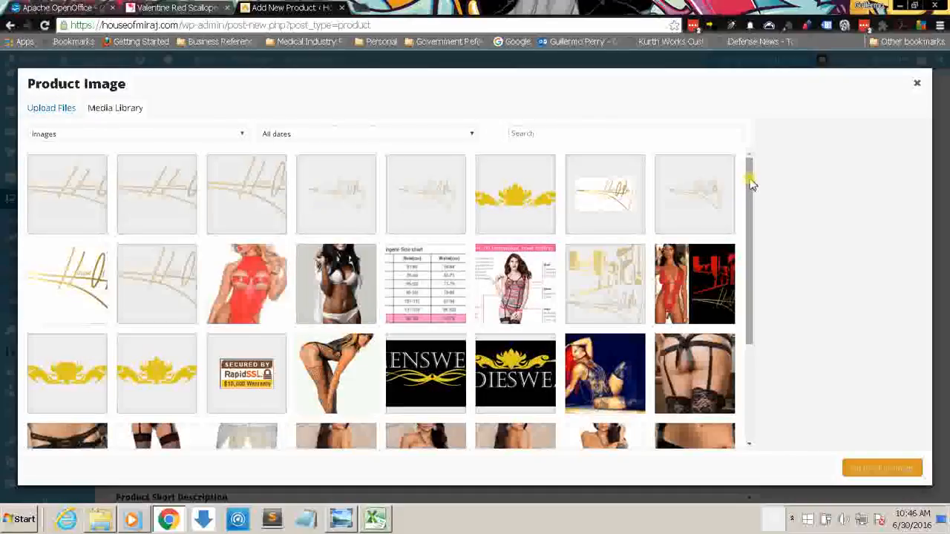
mouse_move(748, 178)
mouse_down()
mouse_move(749, 375)
mouse_move(747, 186)
mouse_up()
click(48, 111)
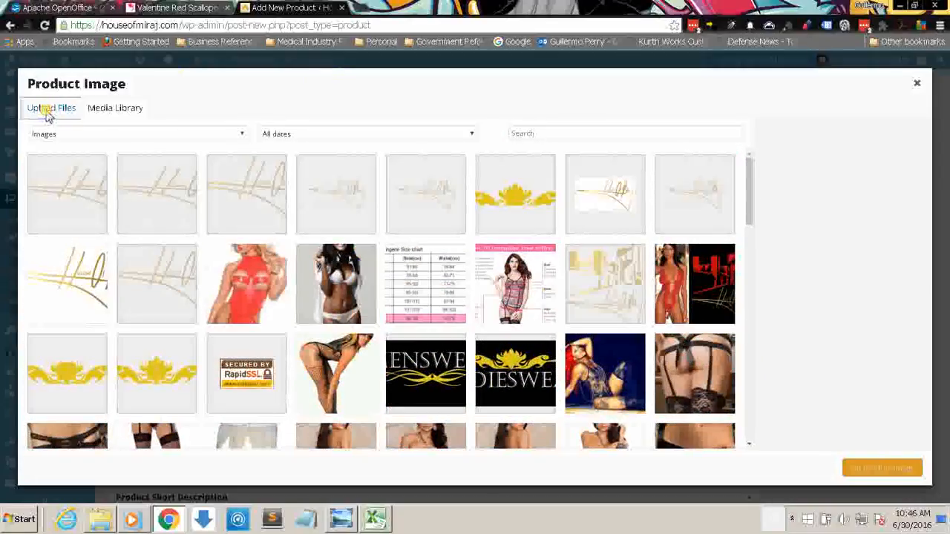
click(455, 280)
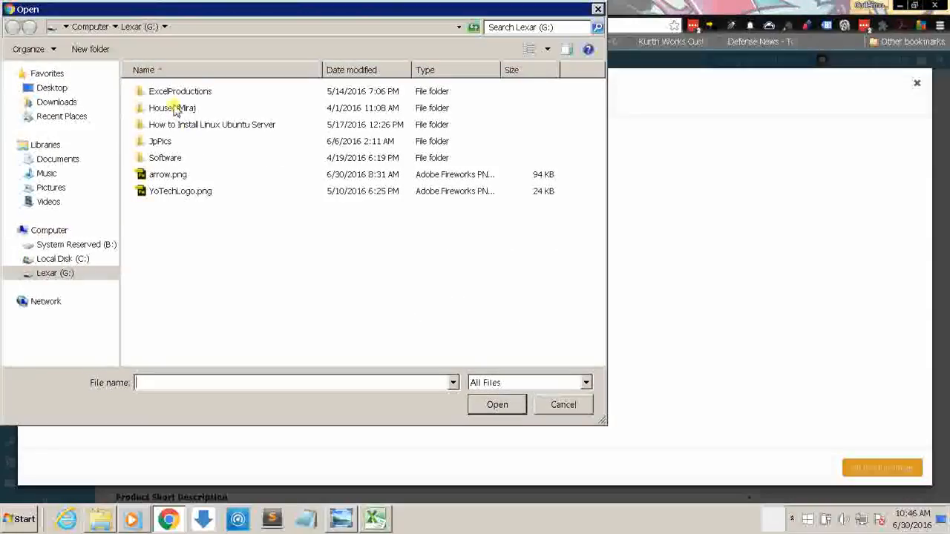
Step: Upload 1024-Front.jpg from HouseofMiraj\Inventory\Training\HouseOfMiraj-InventoryArchive\ProductImages\Panties
double_click(172, 109)
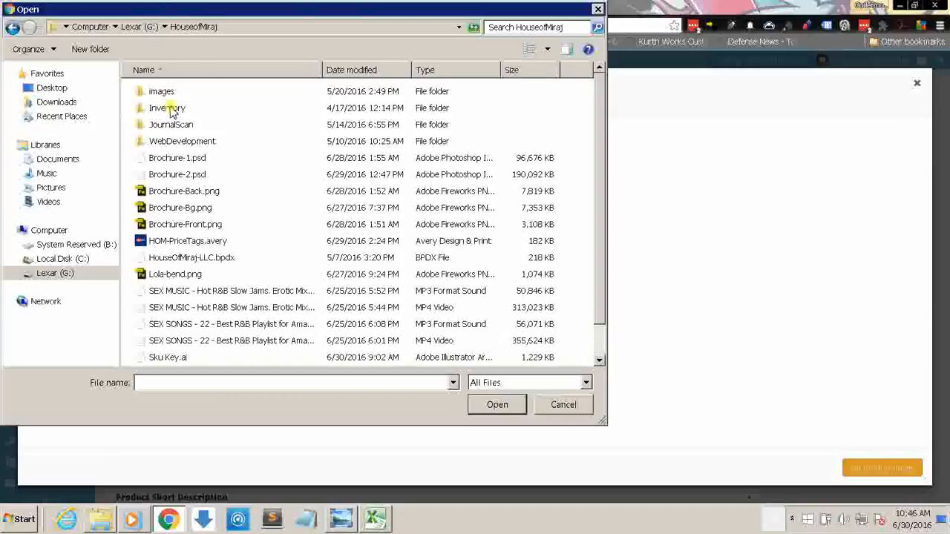
click(167, 109)
double_click(167, 110)
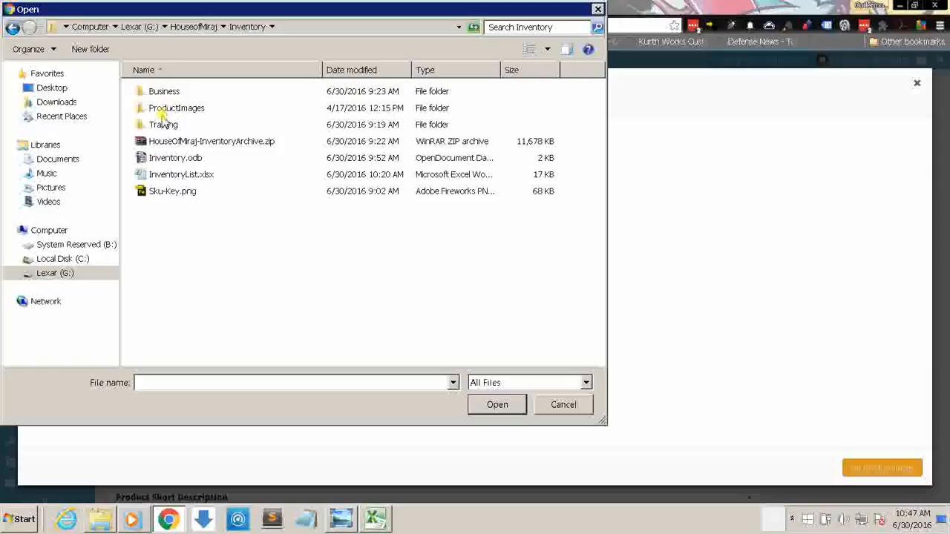
double_click(164, 126)
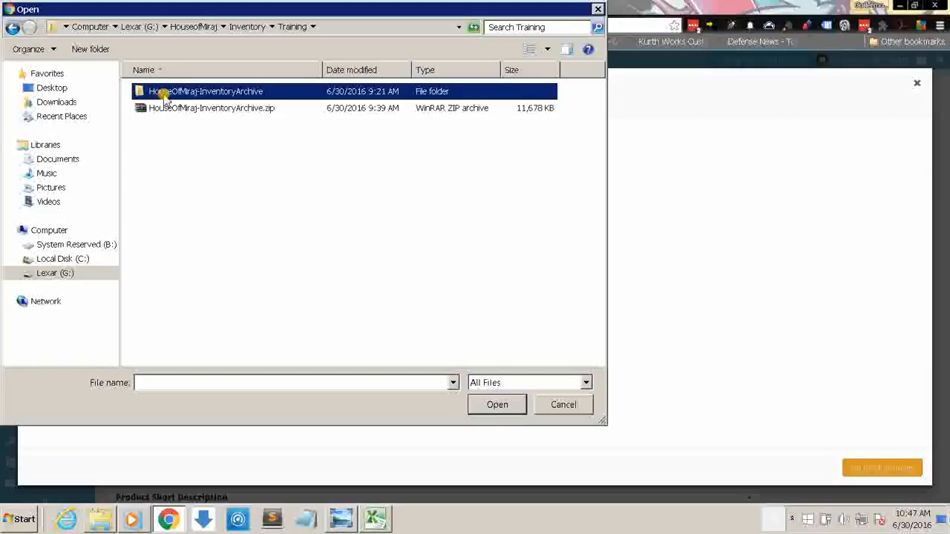
double_click(165, 96)
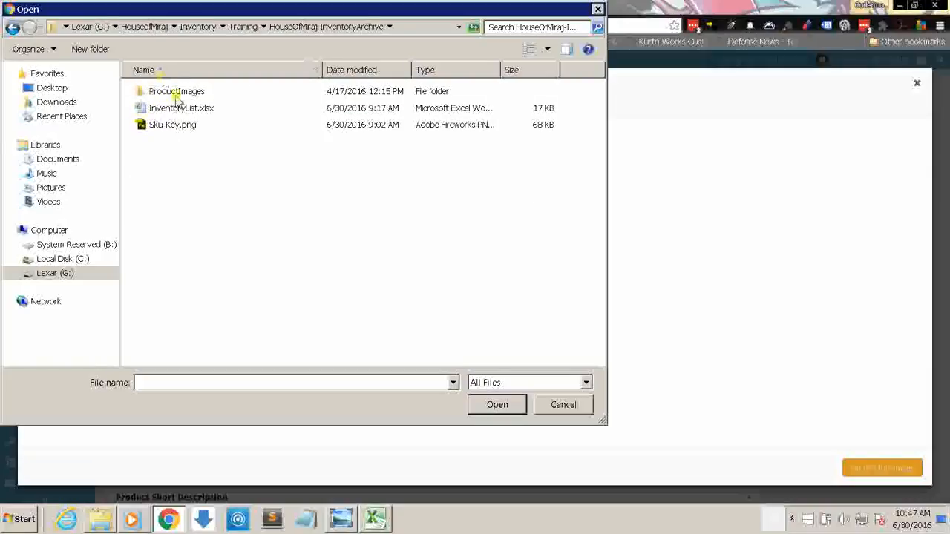
double_click(177, 92)
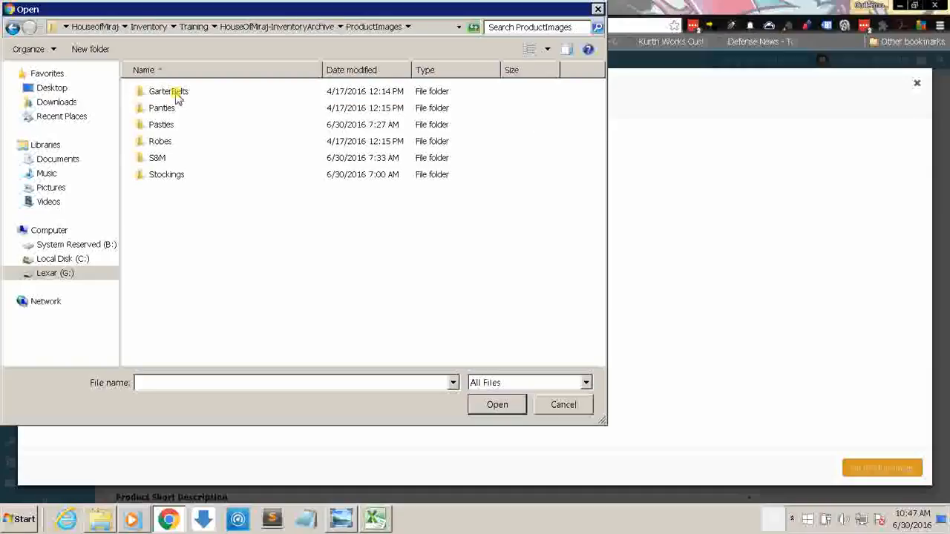
click(167, 126)
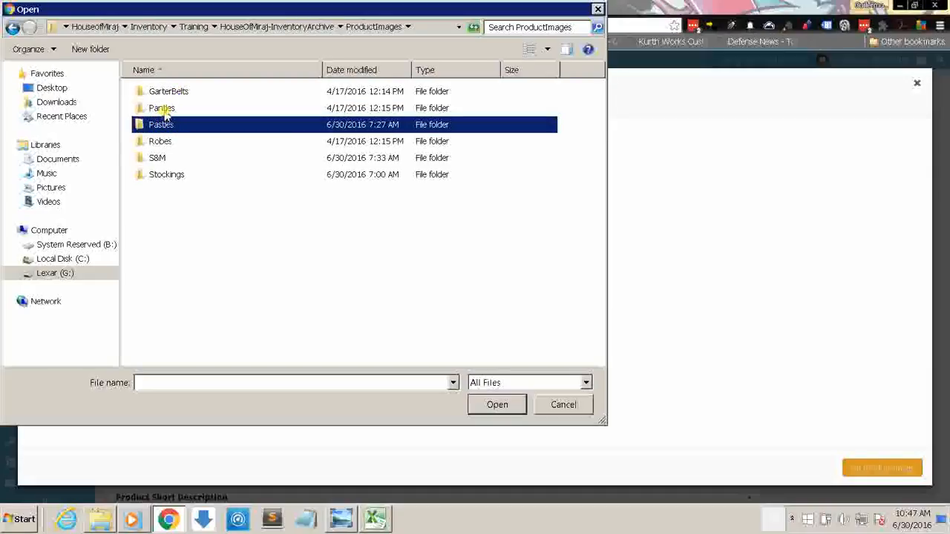
double_click(163, 109)
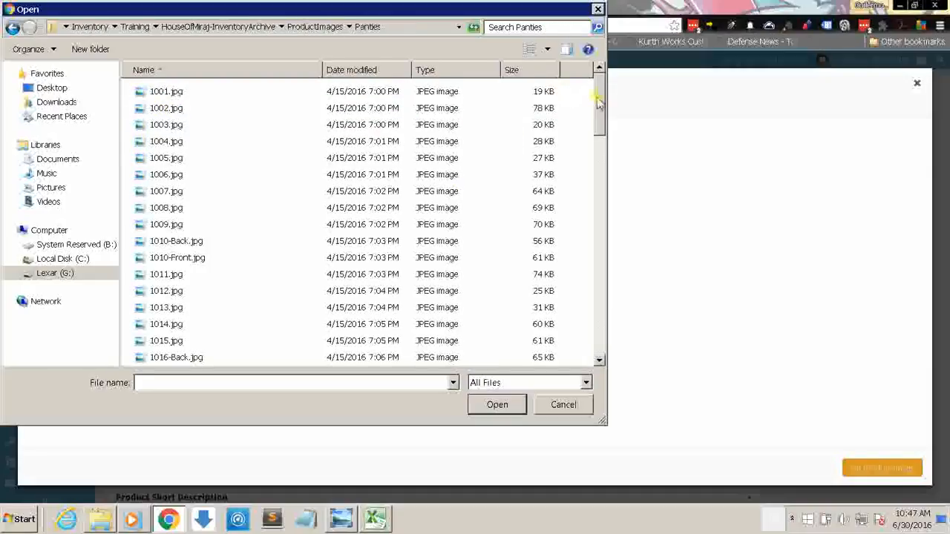
drag(598, 104, 598, 179)
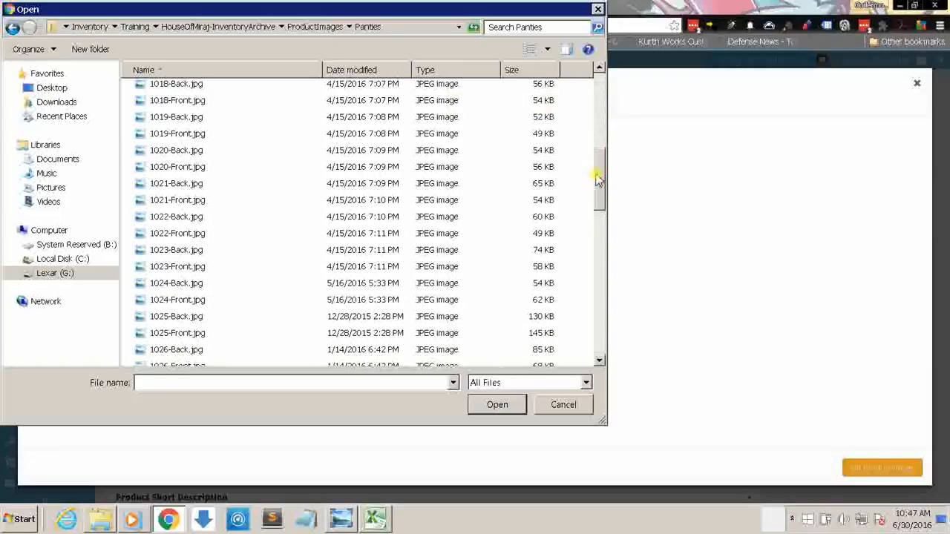
click(189, 302)
click(493, 403)
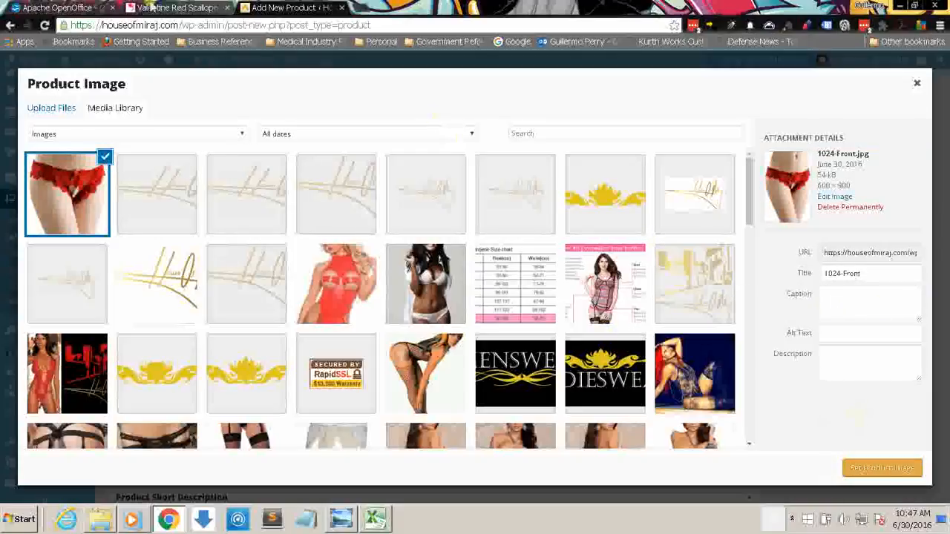
Step: Compare the uploaded picture with the supplier's product page and set 1024-Front.jpg as the product image
click(178, 7)
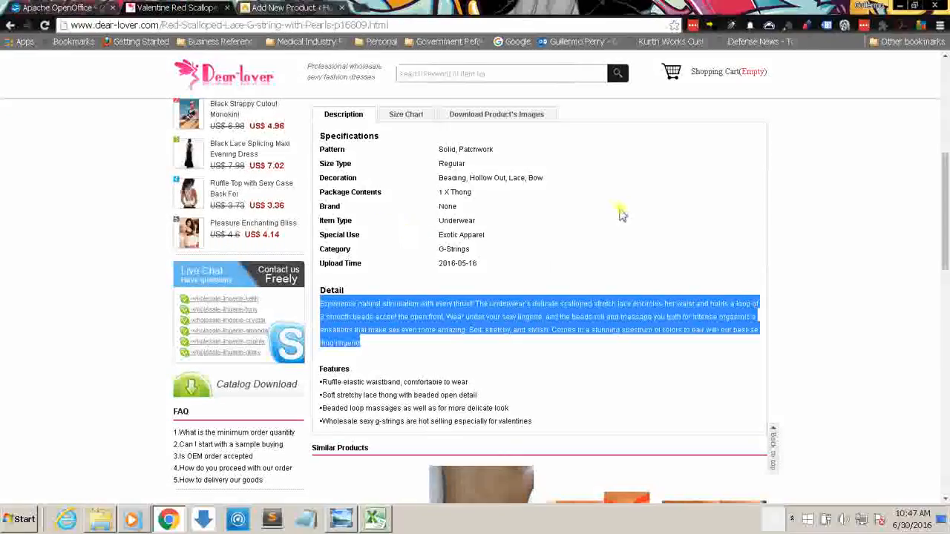
drag(945, 200, 944, 110)
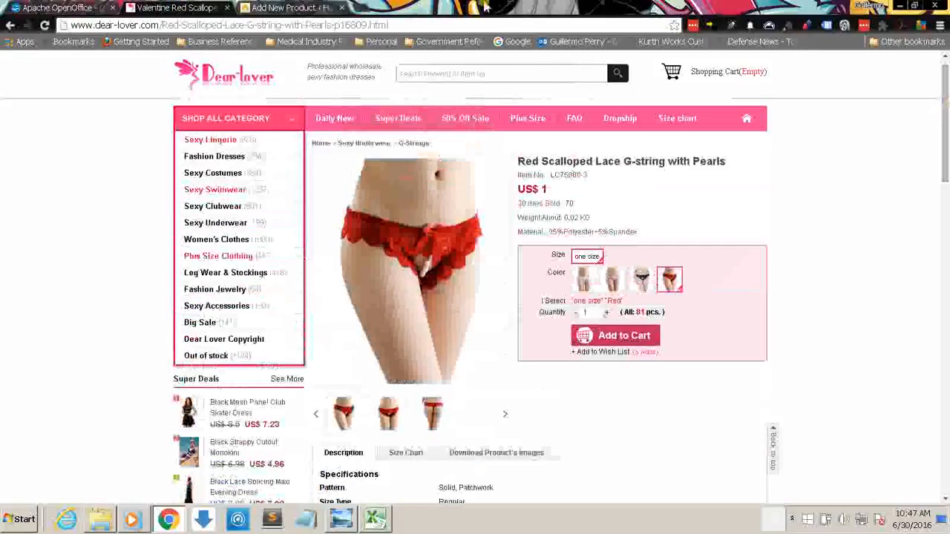
click(300, 7)
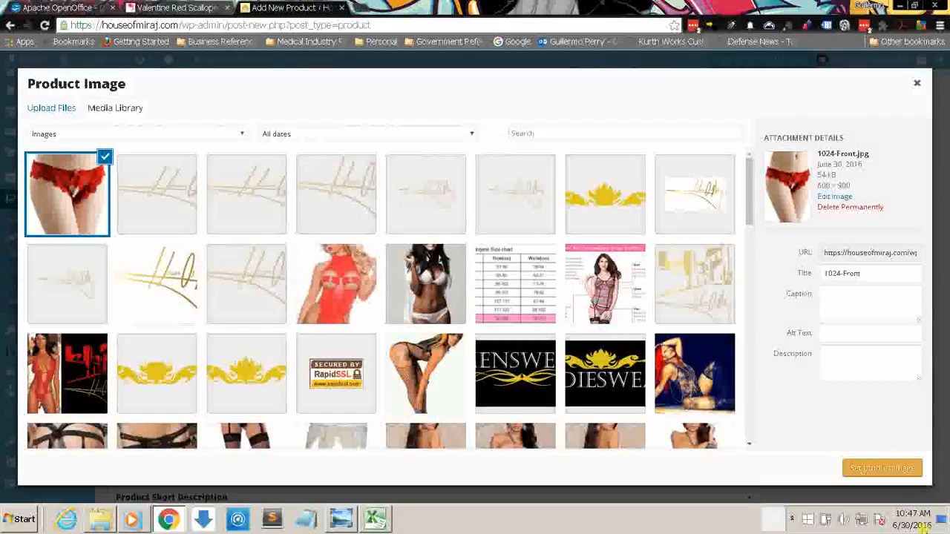
click(883, 468)
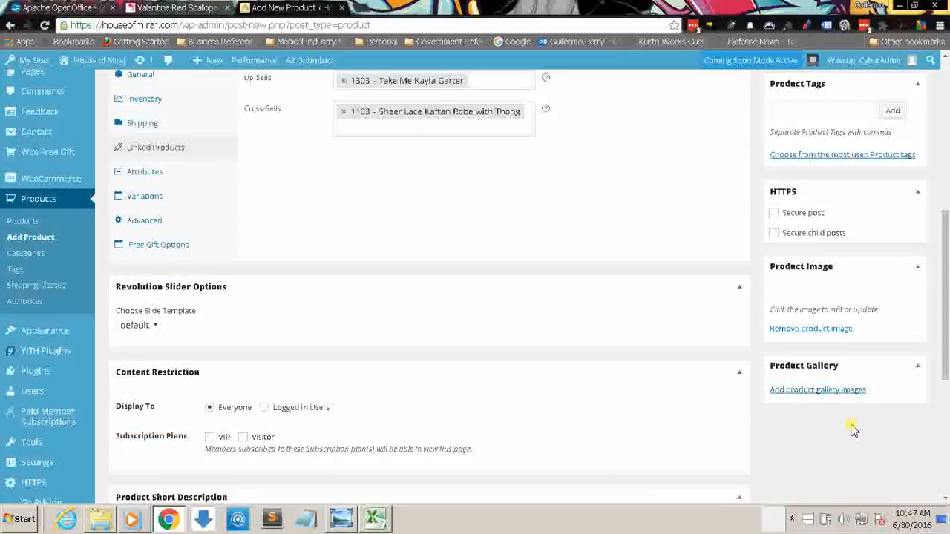
scroll(946, 226, down, 3)
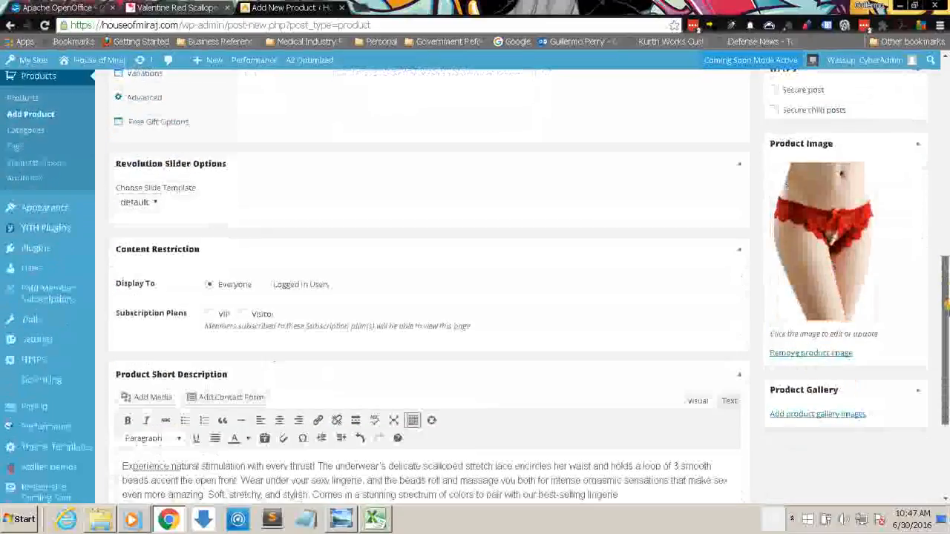
Step: Upload 1024-Back.jpg from the Panties images folder and add it with 1024-Front.jpg to the product gallery
click(820, 347)
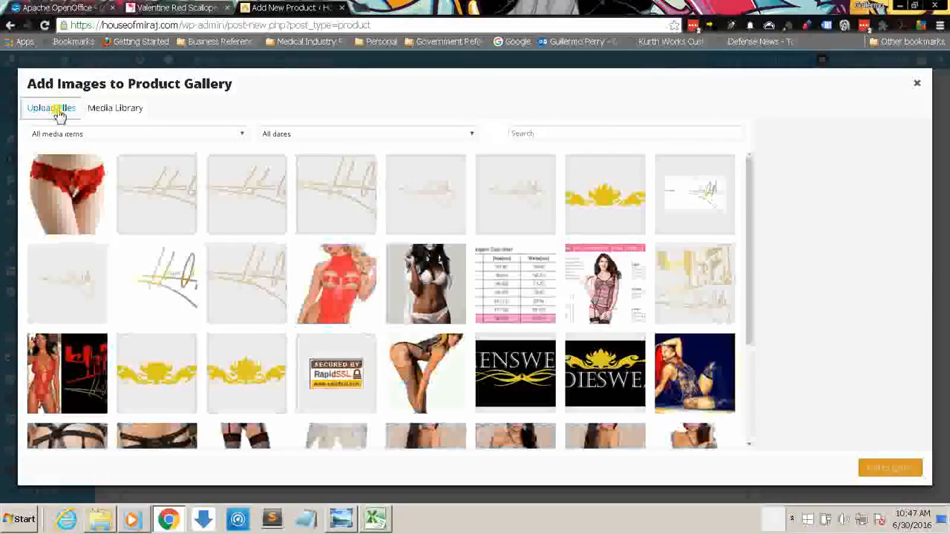
click(59, 115)
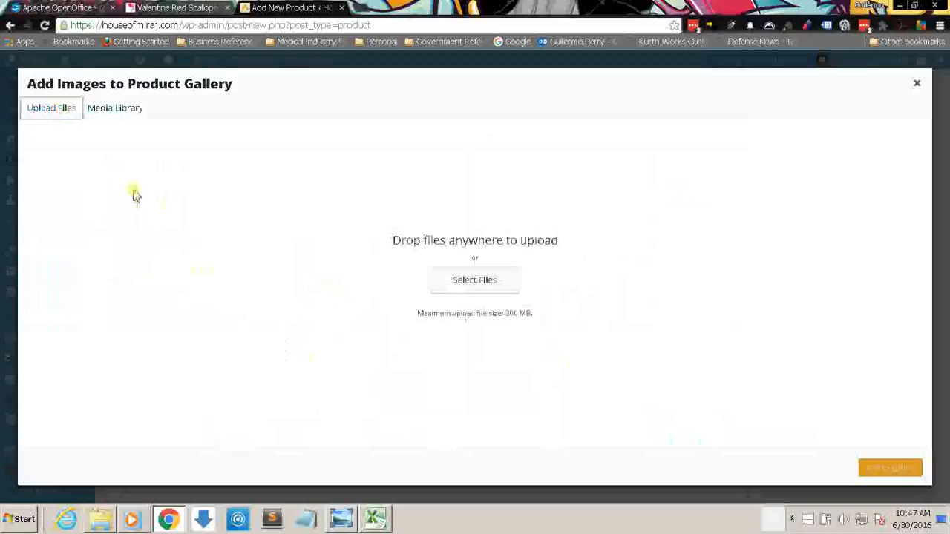
click(446, 289)
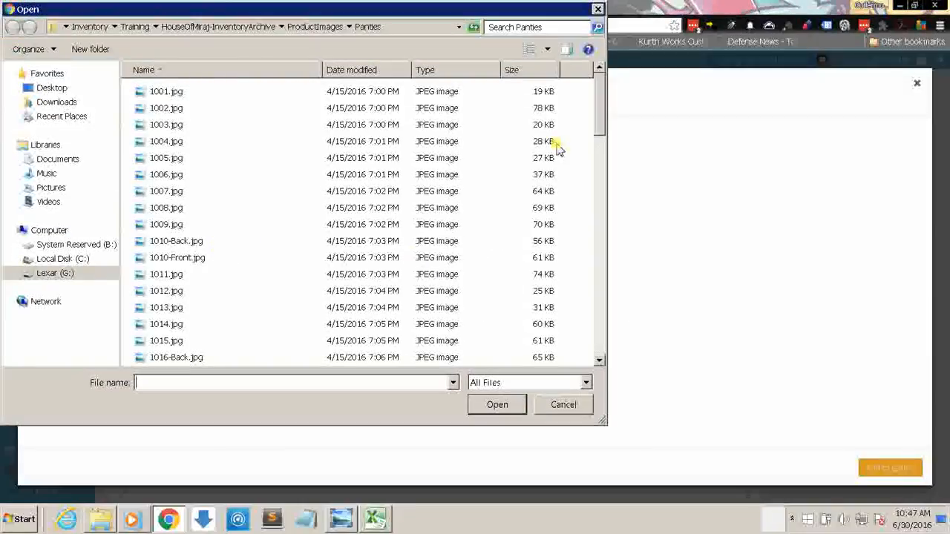
drag(599, 123, 598, 212)
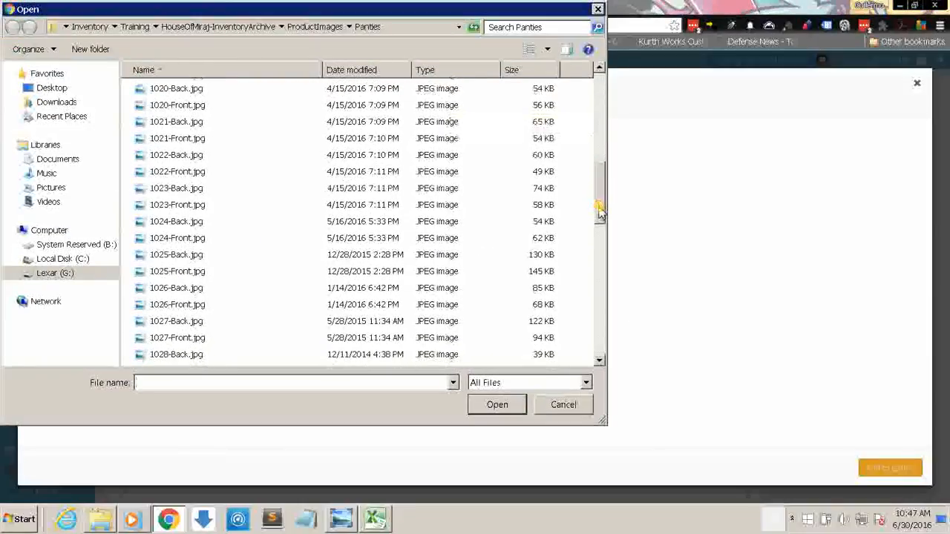
click(182, 208)
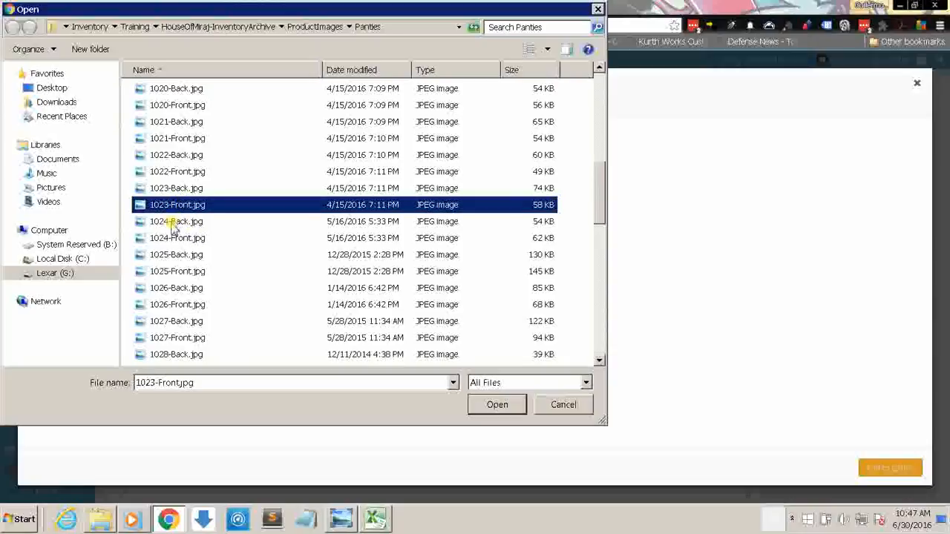
click(173, 222)
click(185, 240)
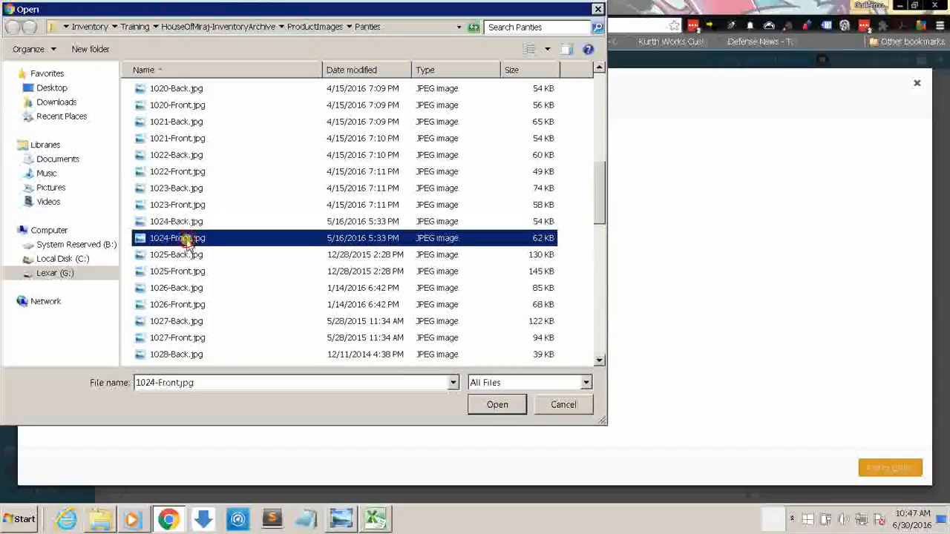
double_click(172, 225)
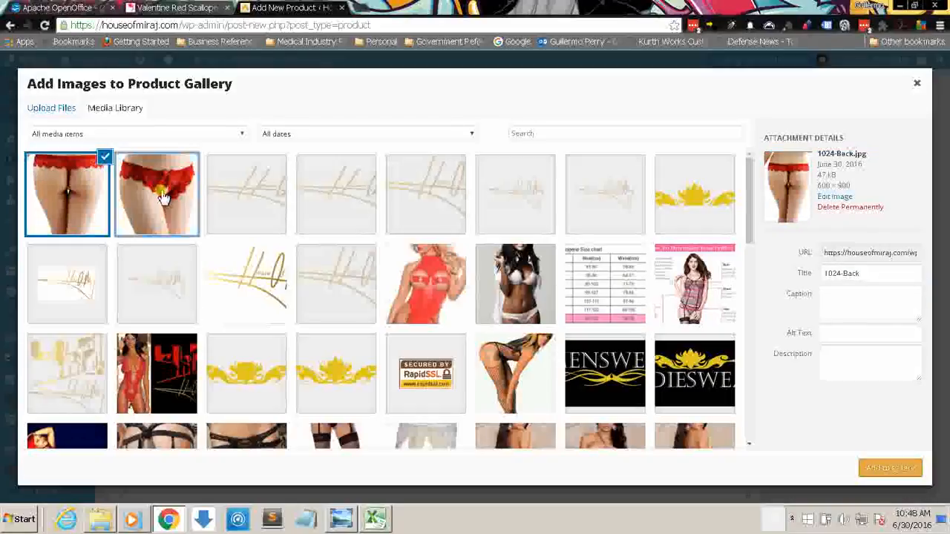
click(163, 196)
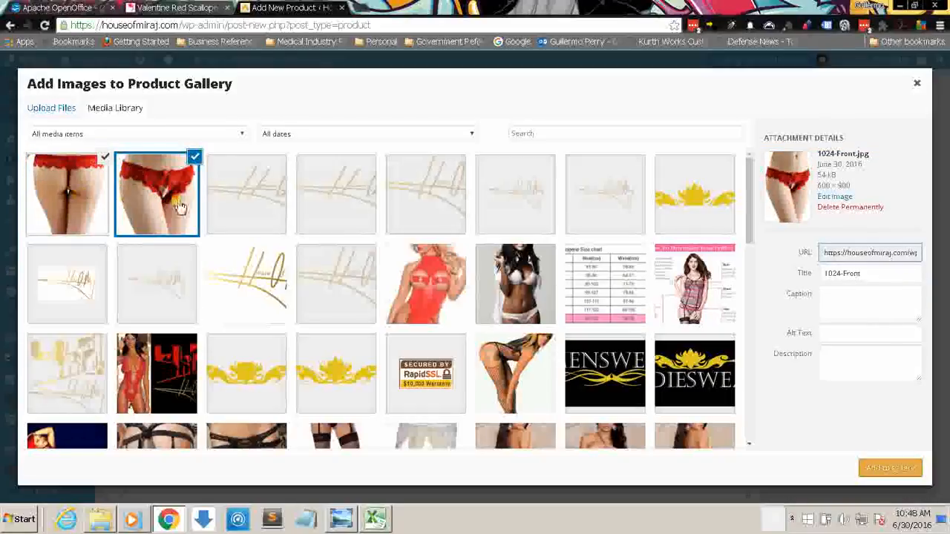
click(891, 469)
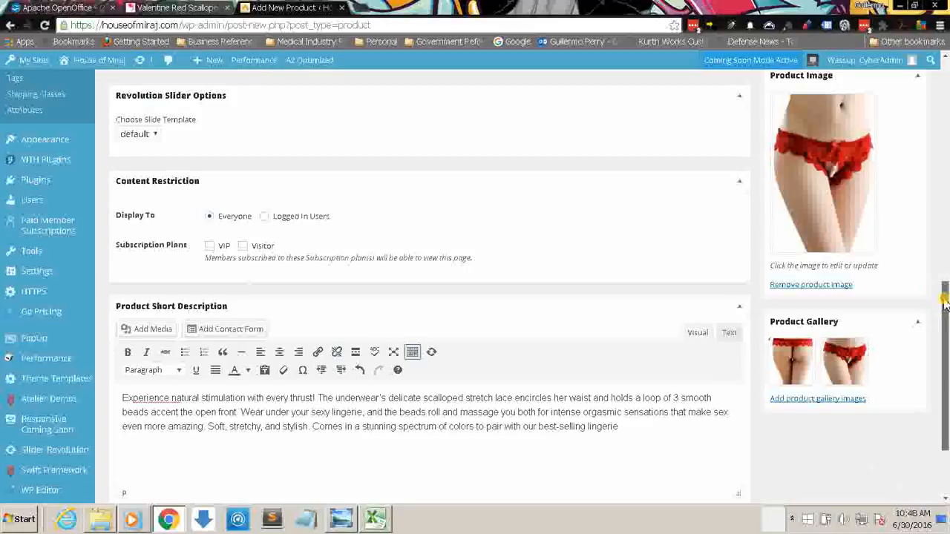
Step: Add the product tags Panties, from the most used tags, and red to the product
drag(945, 322, 941, 195)
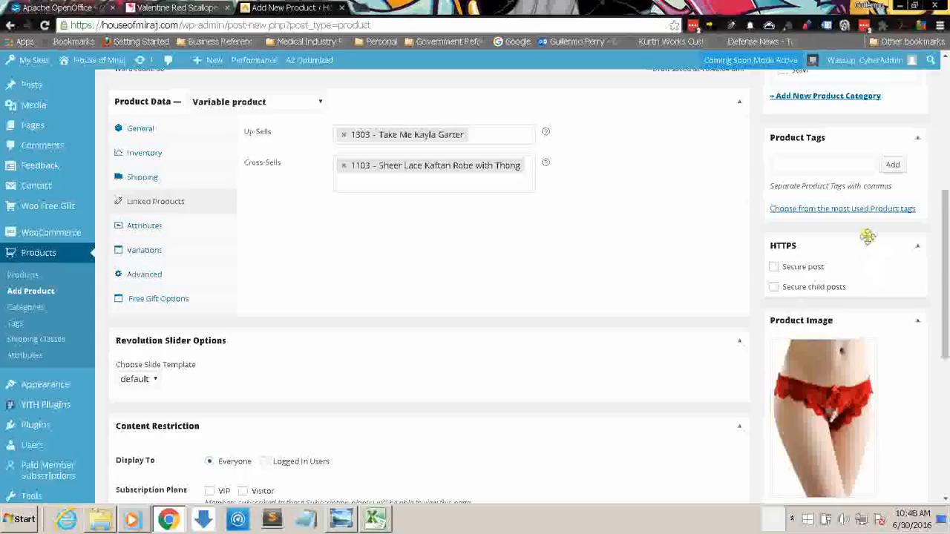
click(842, 169)
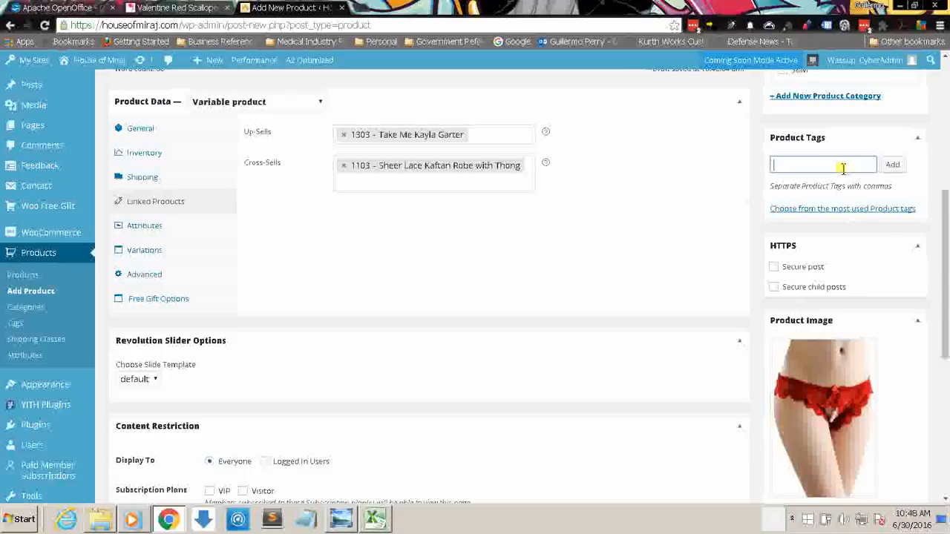
text(p)
click(840, 210)
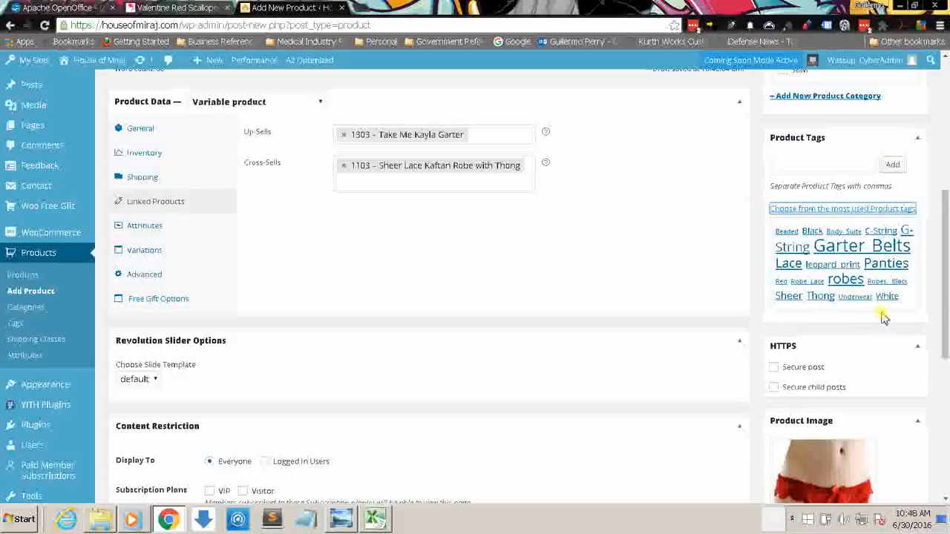
click(883, 271)
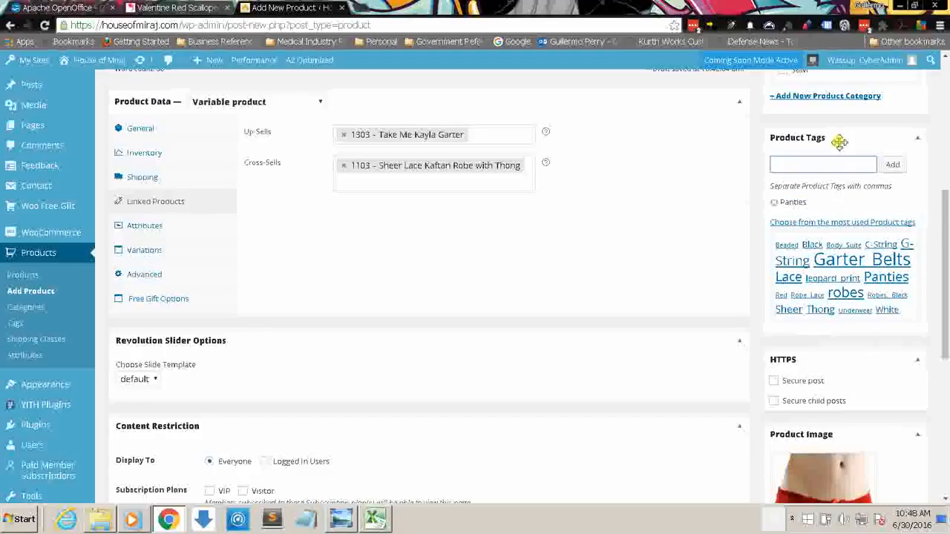
scroll(946, 216, up, 2)
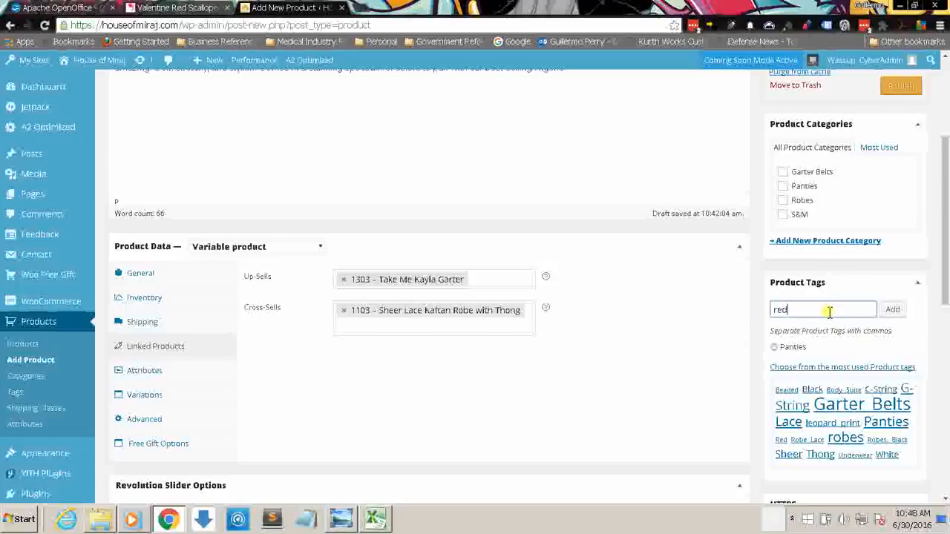
click(829, 312)
text(red)
click(890, 310)
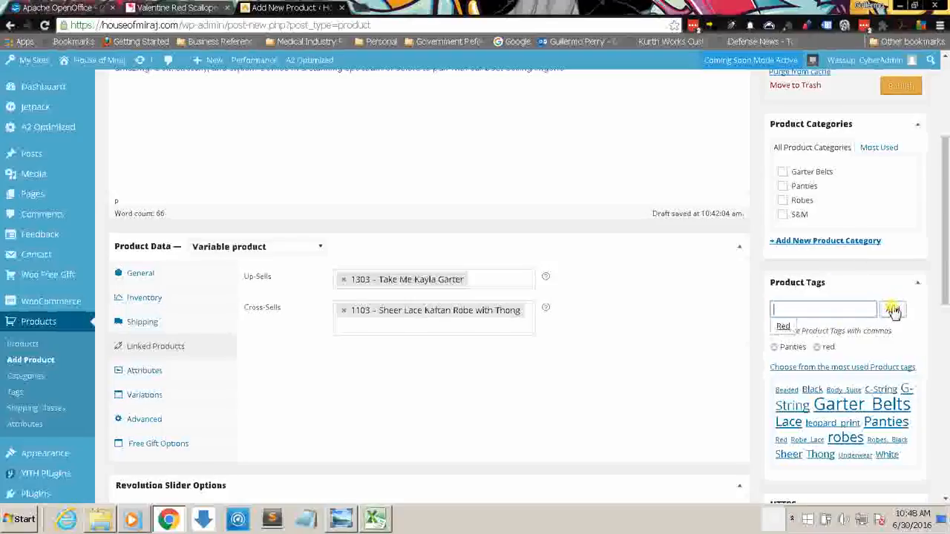
Step: Assign the product to the Panties category and publish it
click(783, 187)
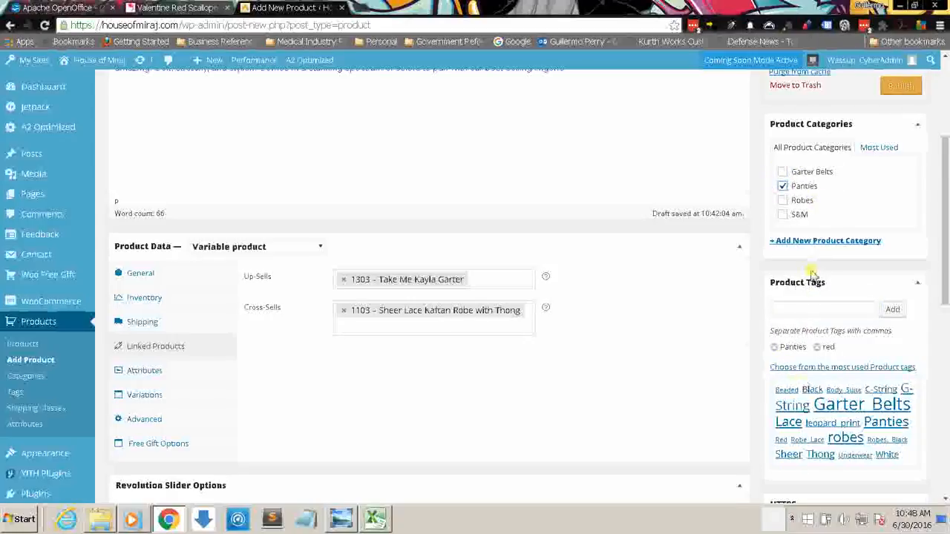
drag(946, 180, 944, 109)
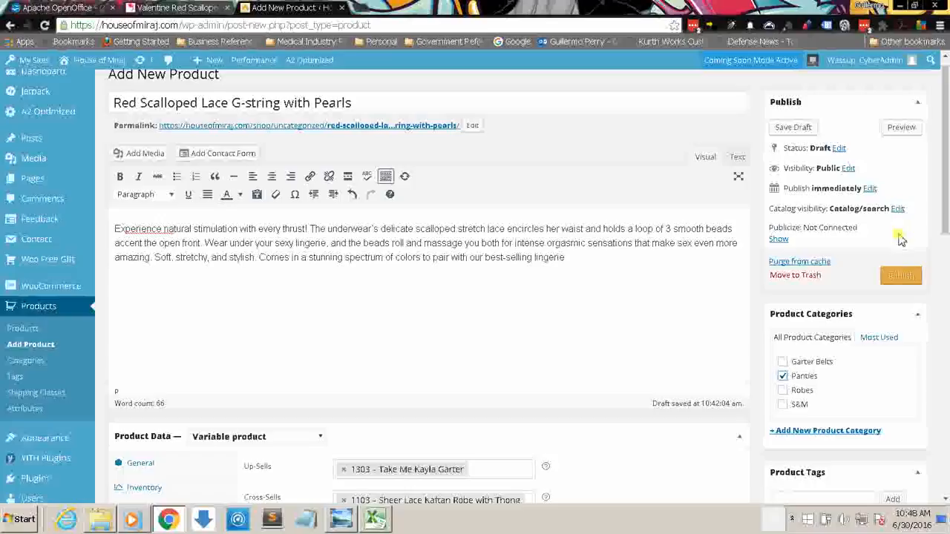
click(900, 277)
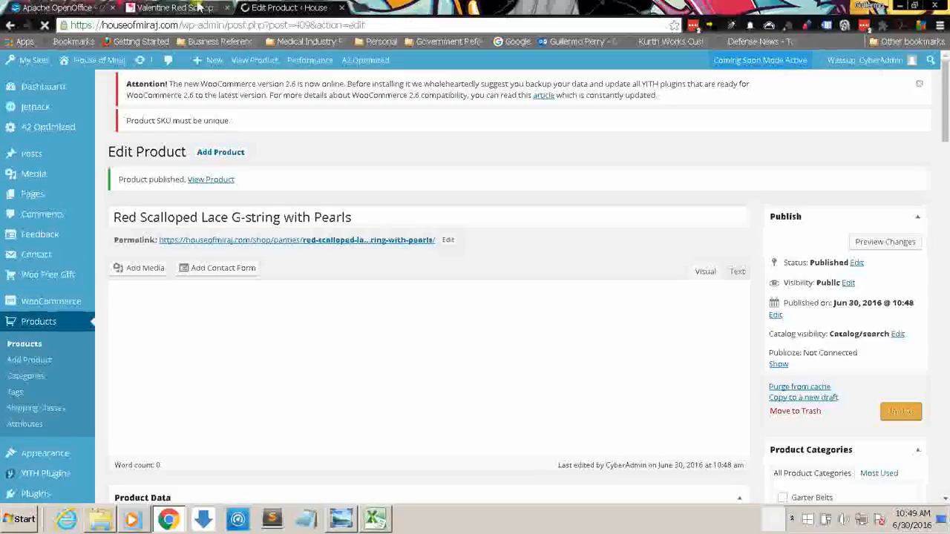
Step: Look over the supplier's Red Scalloped Lace G-string with Pearls page and return to the product's edit page
click(198, 7)
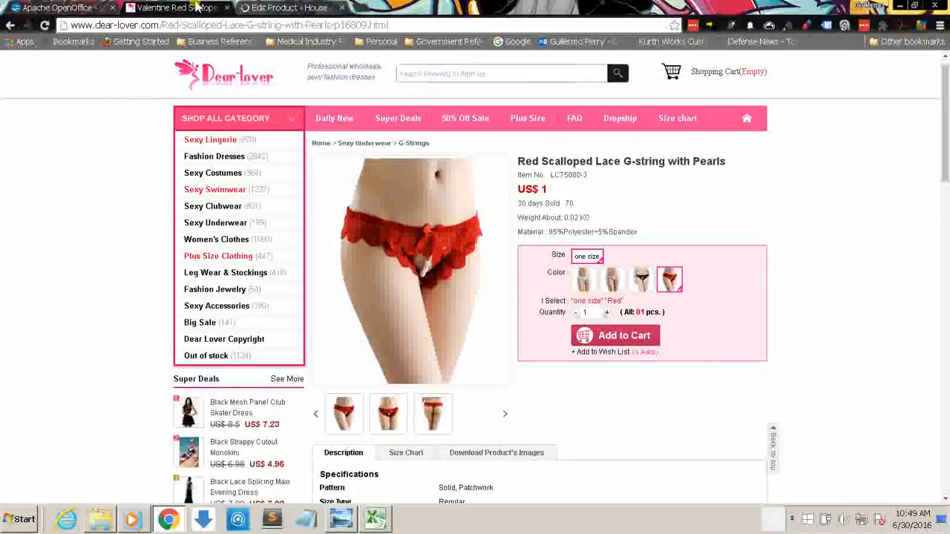
click(264, 7)
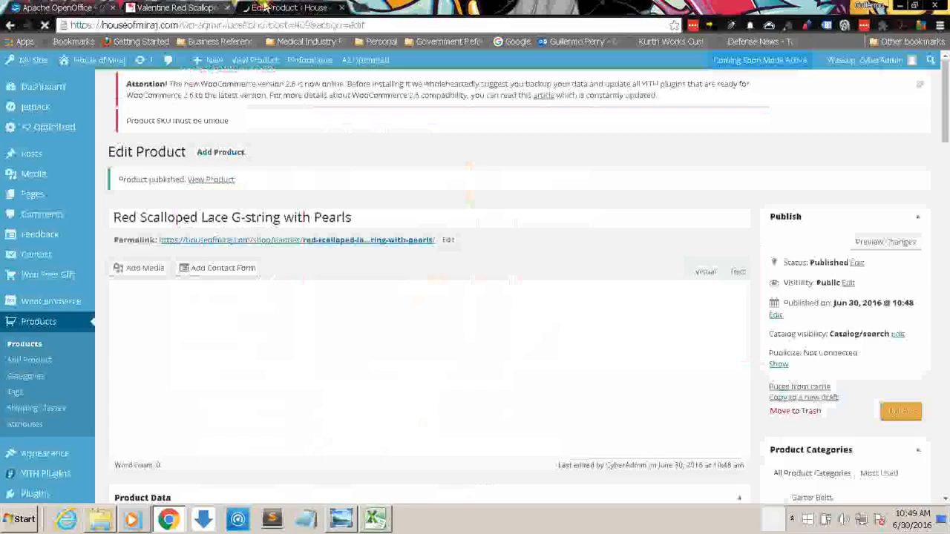
click(213, 7)
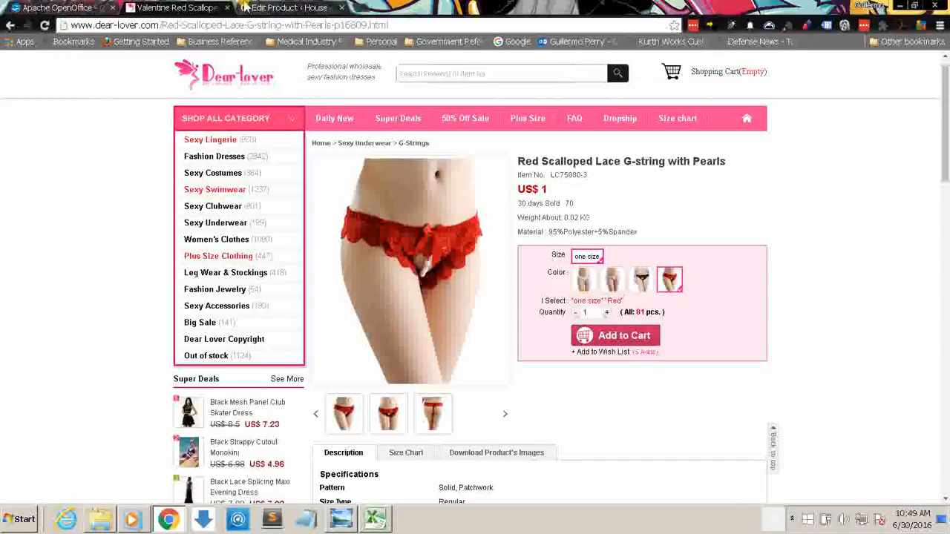
click(245, 8)
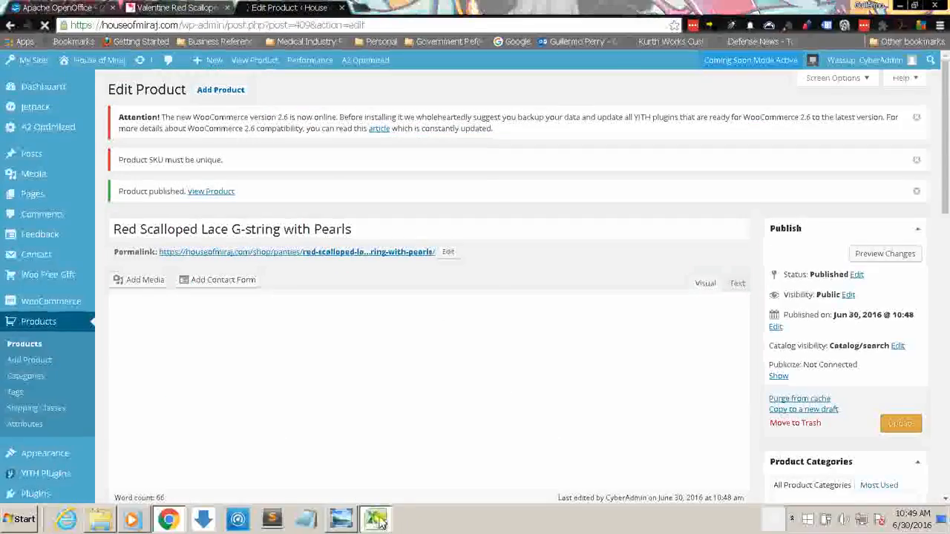
Step: Check the Excel inventory list and the category, color and size codes in Sku-Key.png, and return to Chrome
click(377, 519)
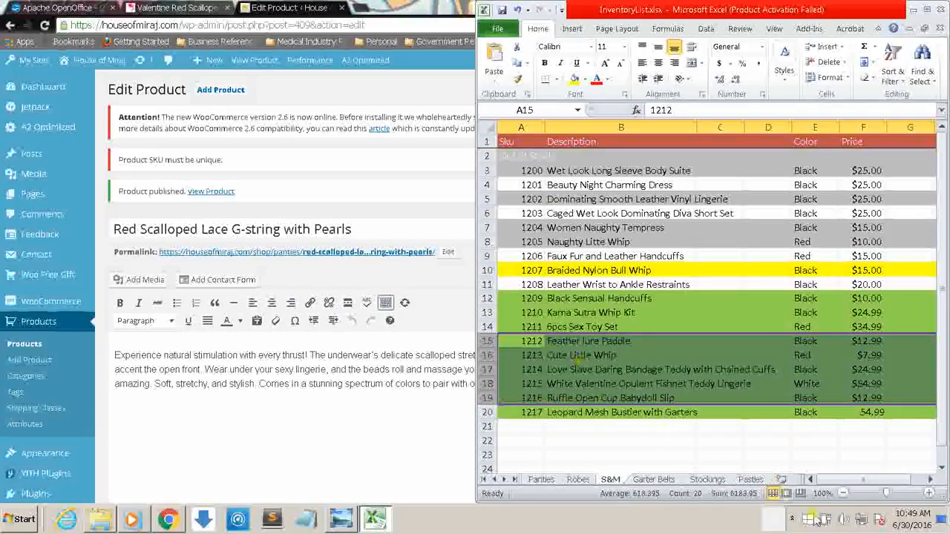
drag(838, 480, 833, 479)
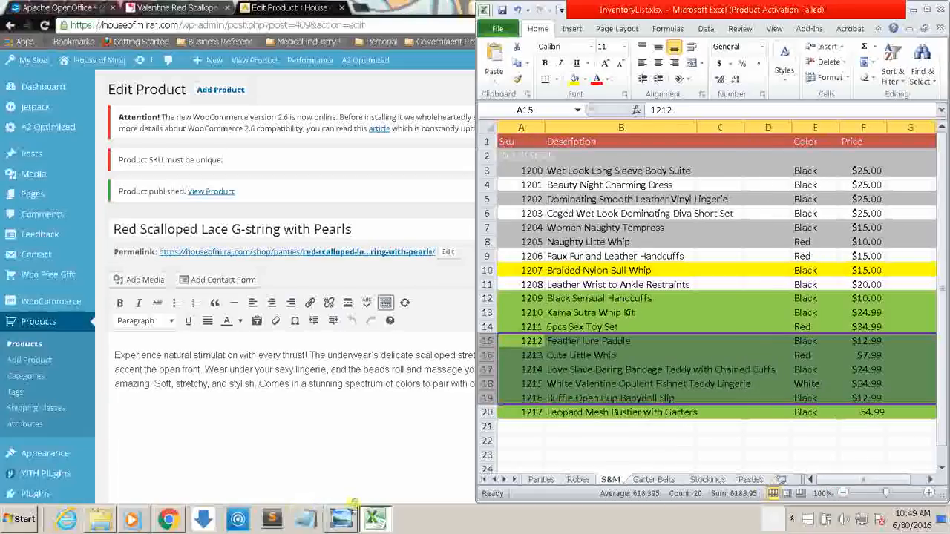
click(345, 515)
drag(627, 133, 639, 249)
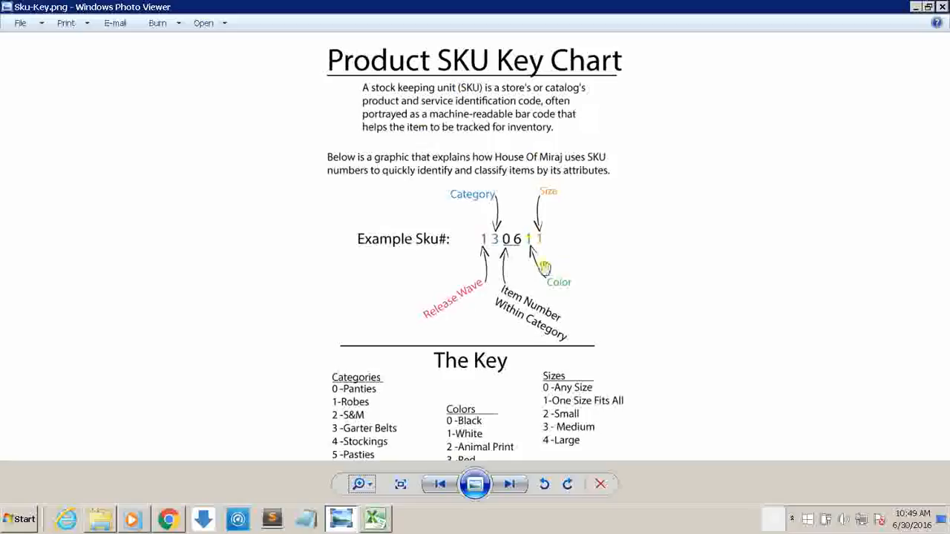
drag(611, 305, 642, 143)
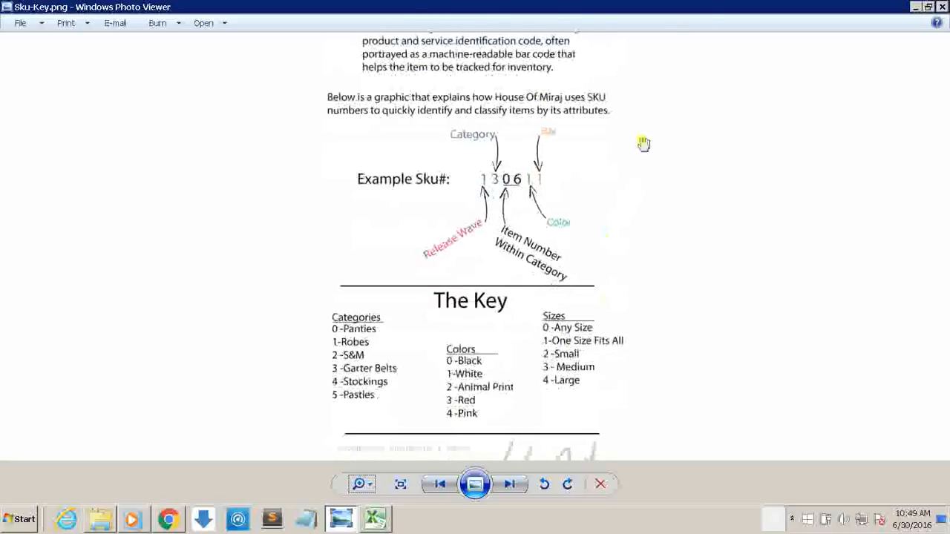
click(917, 6)
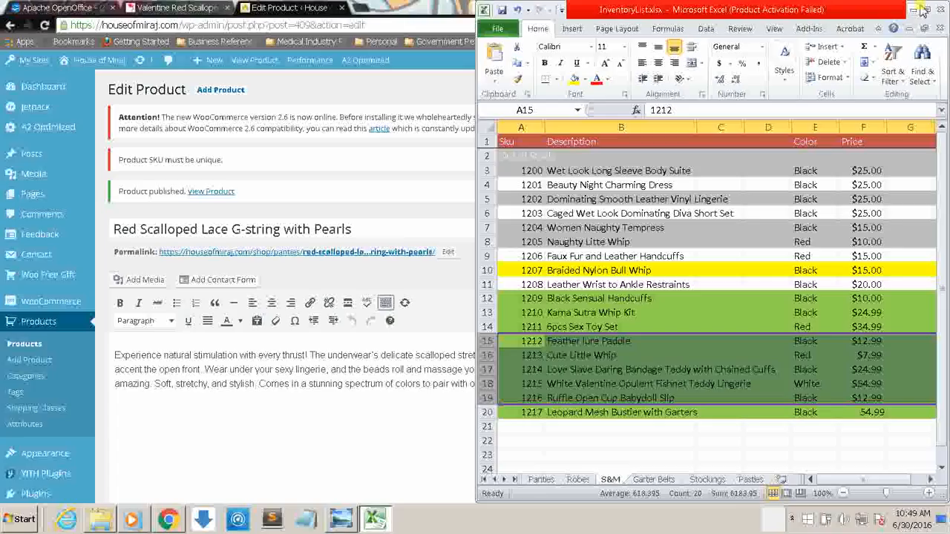
click(345, 384)
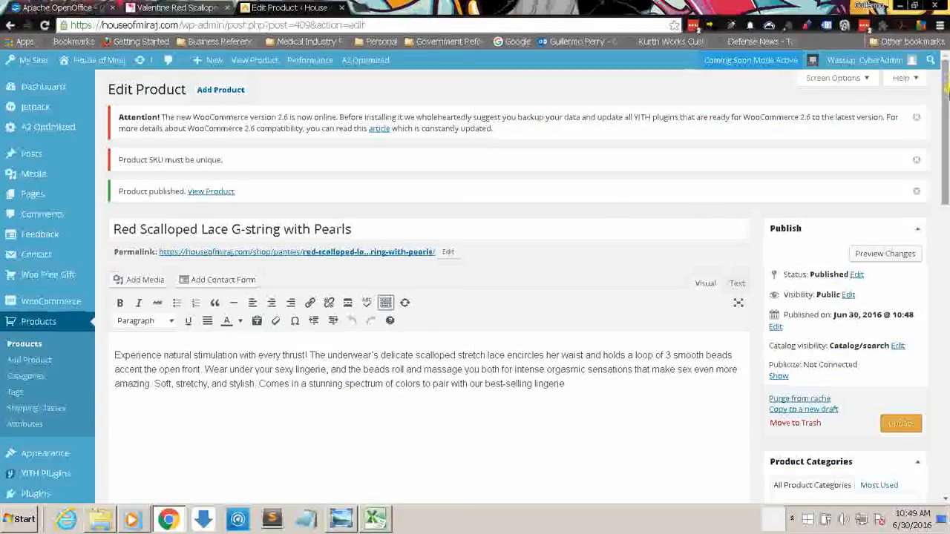
Step: Review the published product's linked products and set its SKU to 1024
drag(945, 106, 946, 195)
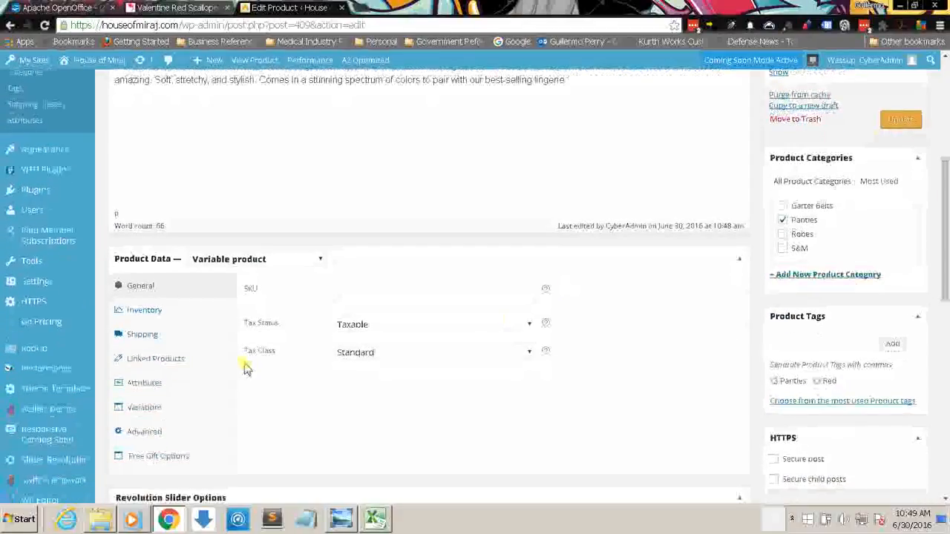
click(170, 359)
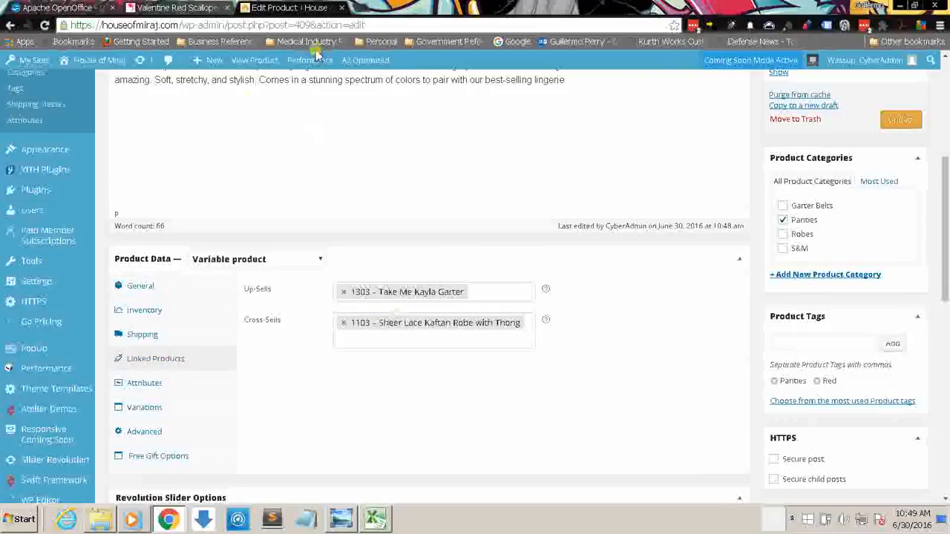
drag(946, 176, 946, 77)
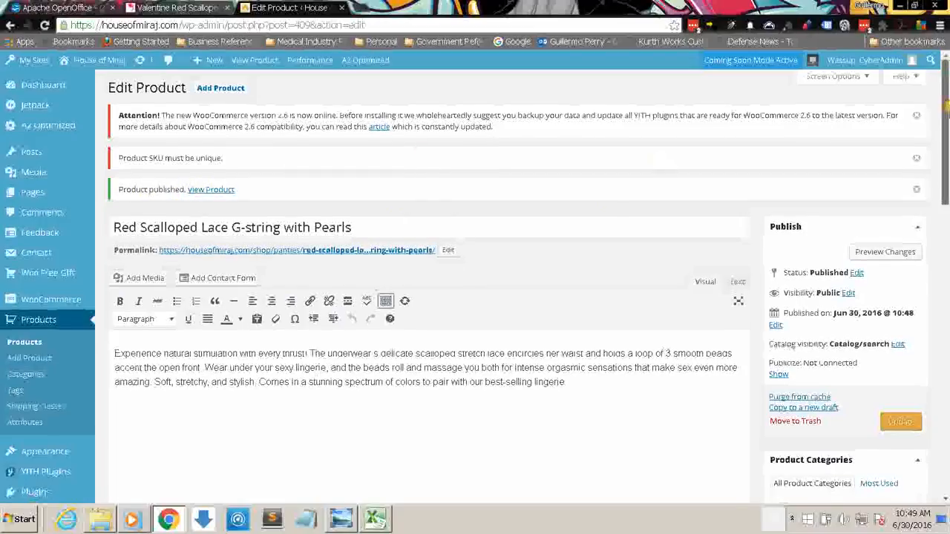
drag(945, 93, 945, 170)
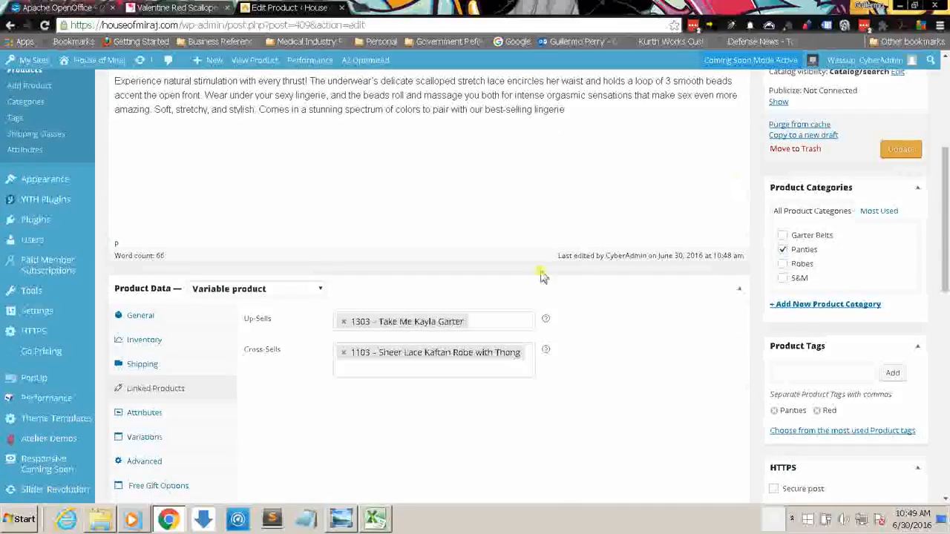
click(164, 315)
click(351, 319)
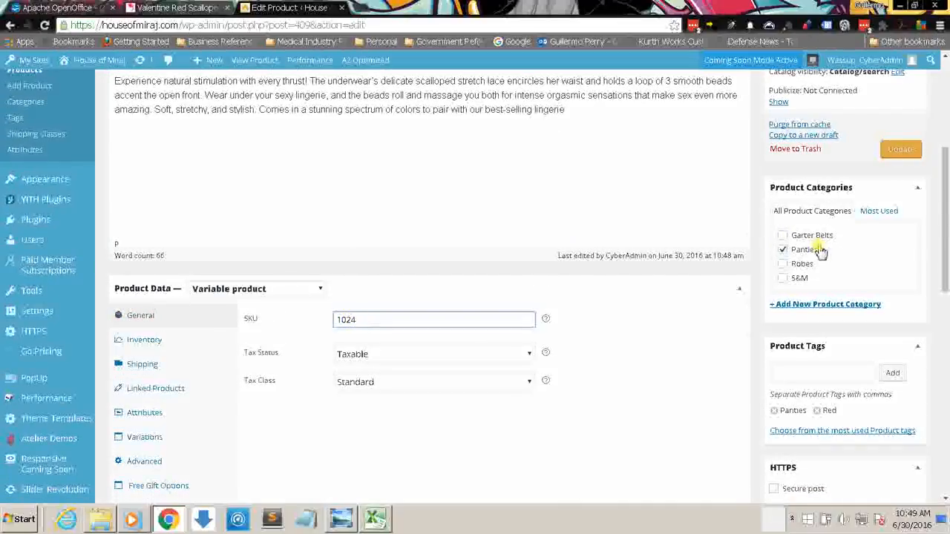
Step: Dismiss the WooCommerce update notice and the SKU notice on the product's edit page
drag(945, 196, 944, 110)
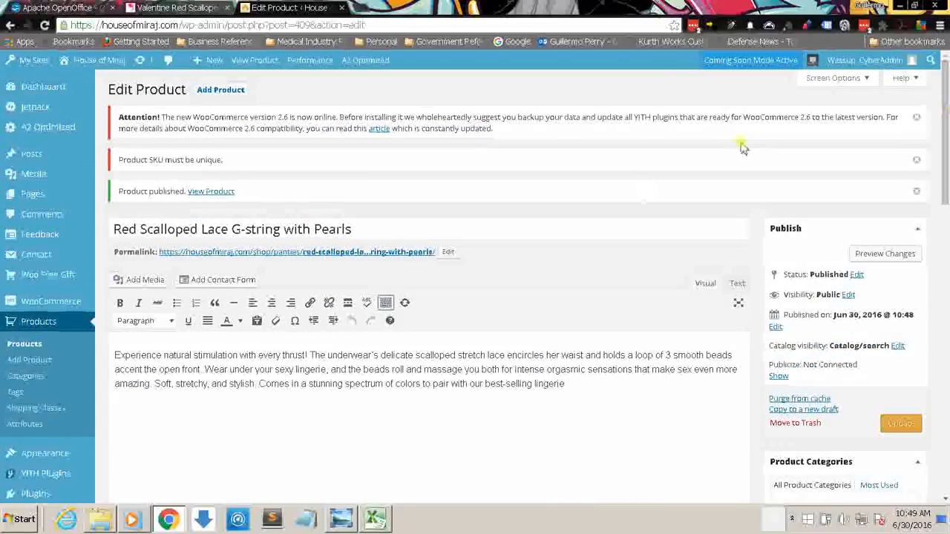
click(915, 117)
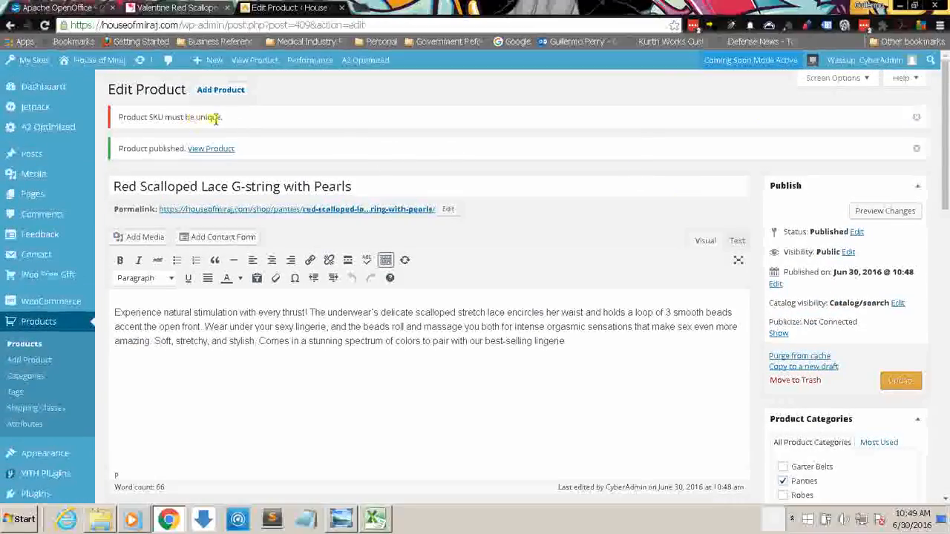
click(916, 118)
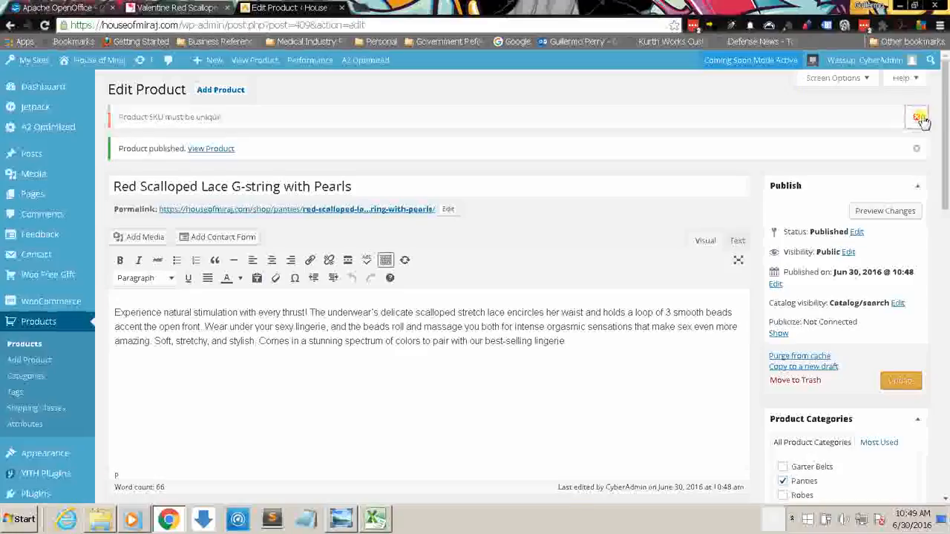
Step: Update the Red Scalloped Lace G-string with Pearls product and open its store page in a new tab
scroll(905, 223, down, 3)
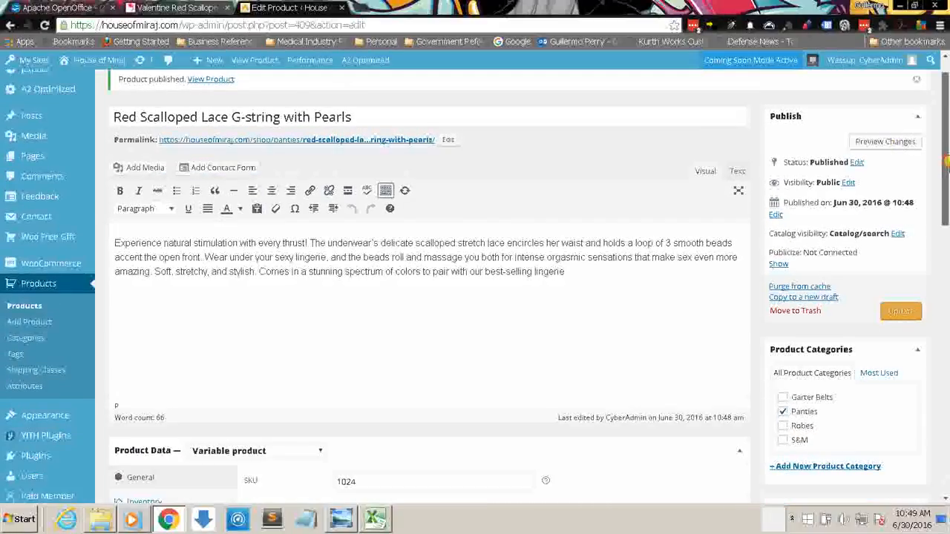
click(913, 176)
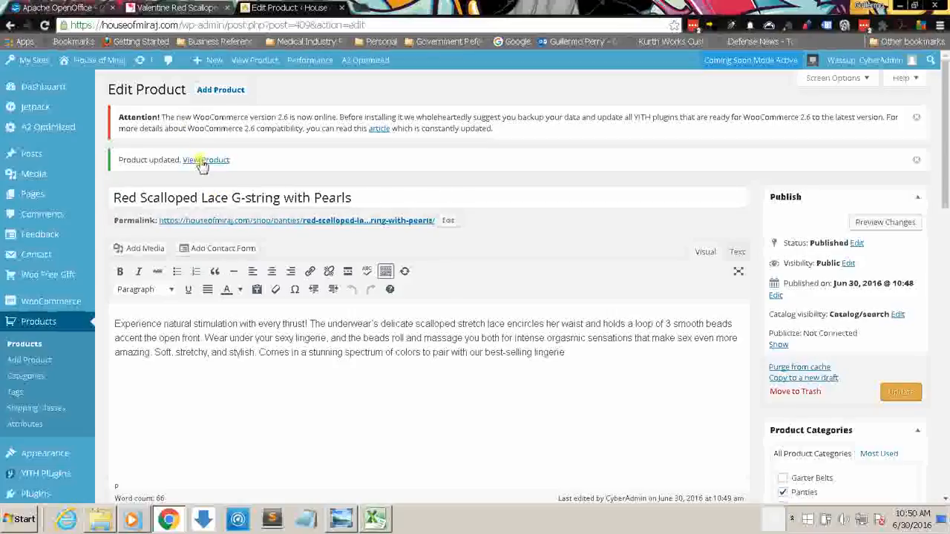
right_click(203, 165)
click(215, 169)
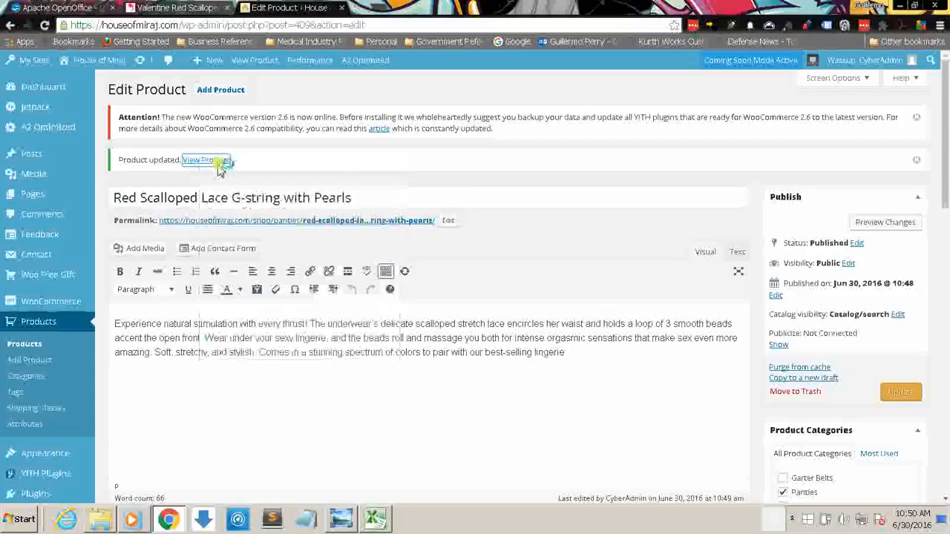
click(400, 7)
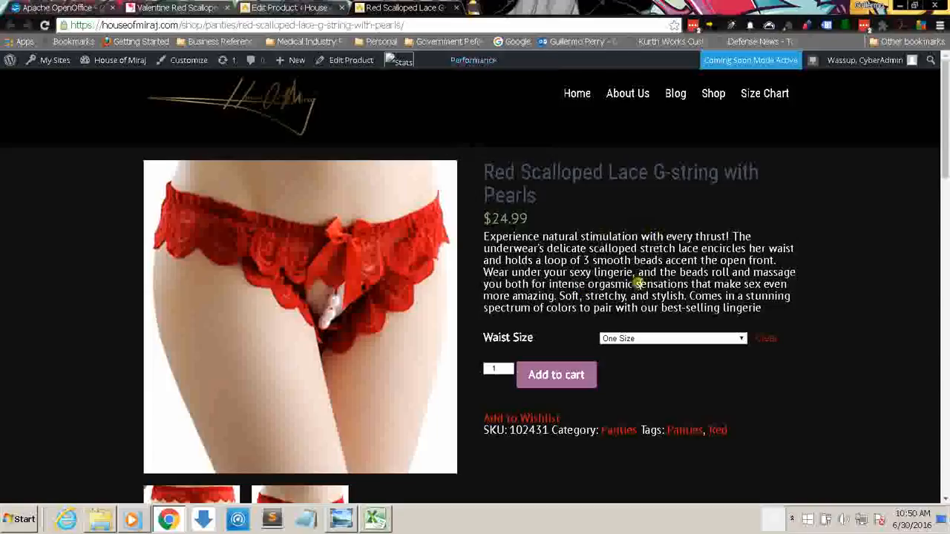
Step: Review the store page's Waist Size options, SKU, gallery images, description and suggested product, and close its tab
click(737, 339)
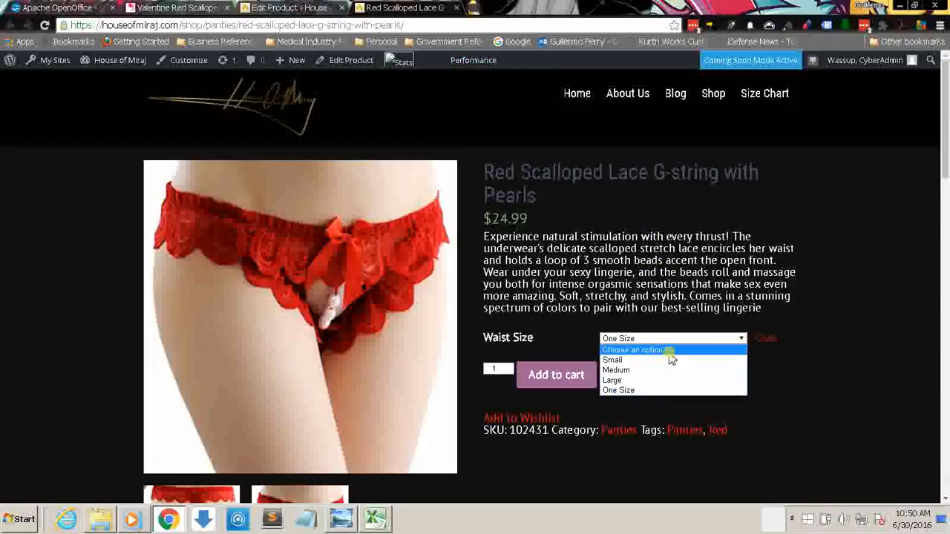
click(583, 254)
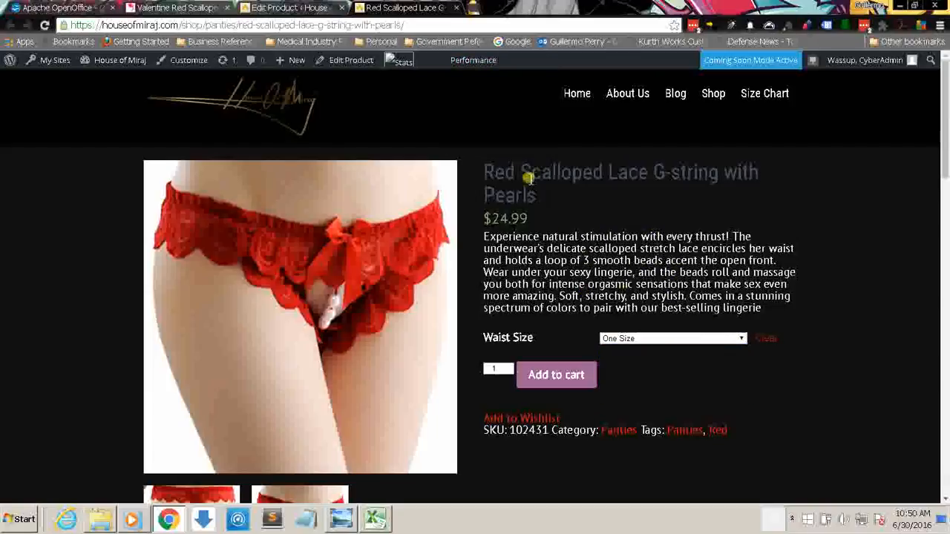
scroll(946, 167, down, 1)
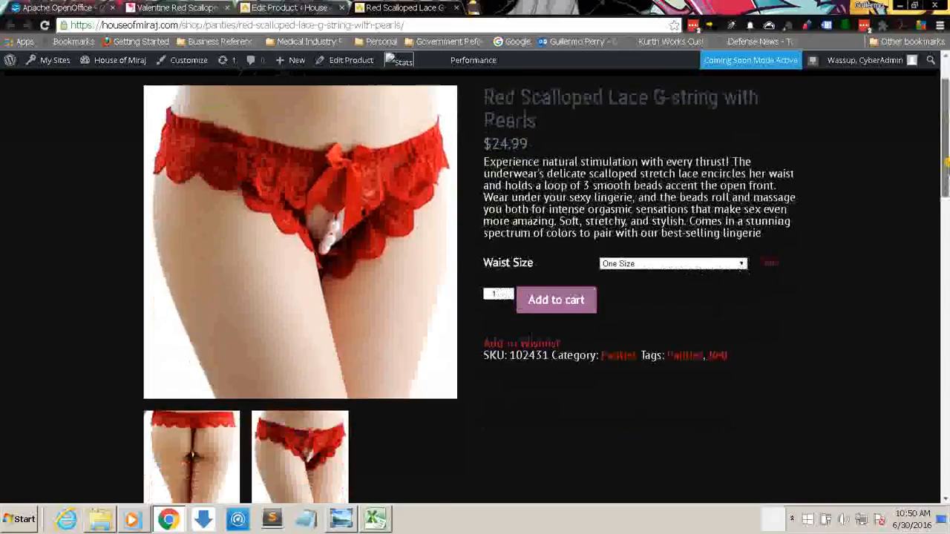
scroll(946, 166, down, 2)
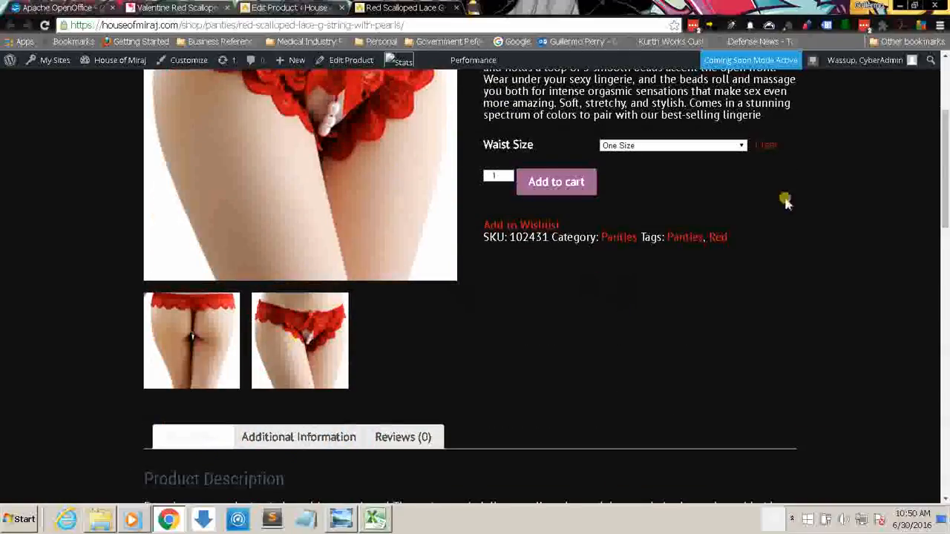
scroll(945, 223, down, 4)
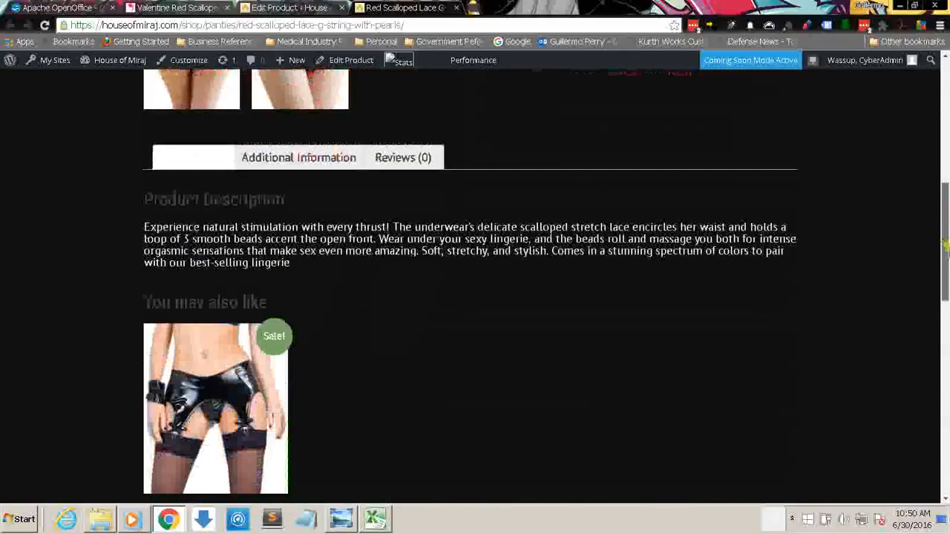
scroll(945, 249, down, 2)
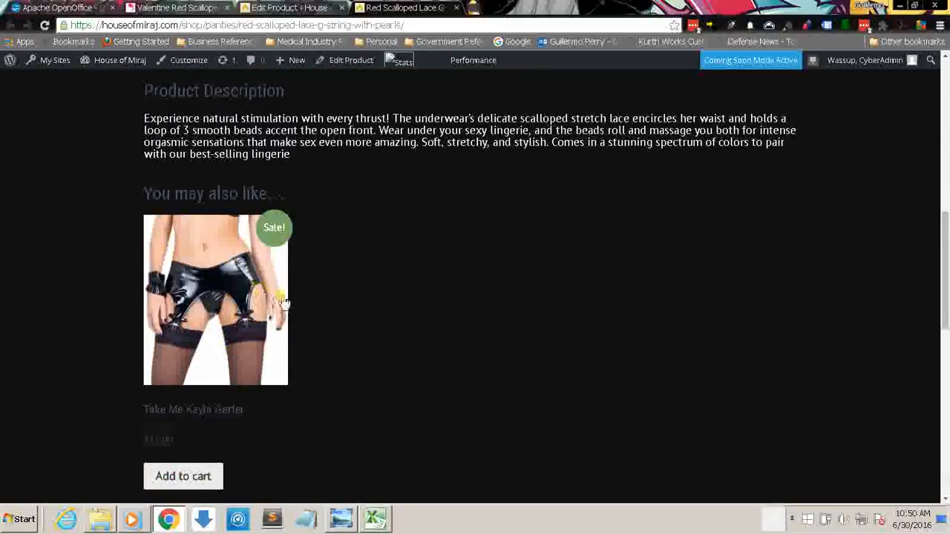
drag(947, 242, 945, 90)
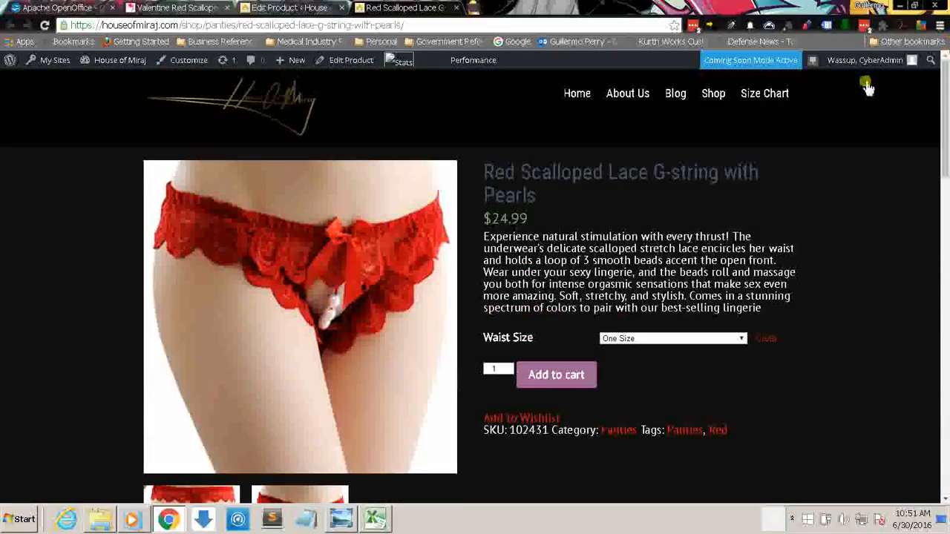
click(944, 261)
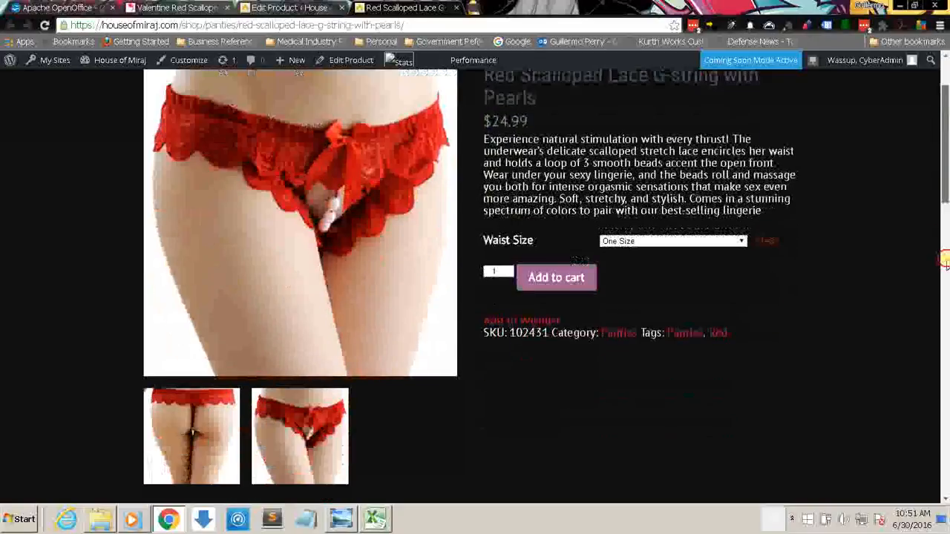
drag(945, 260, 945, 89)
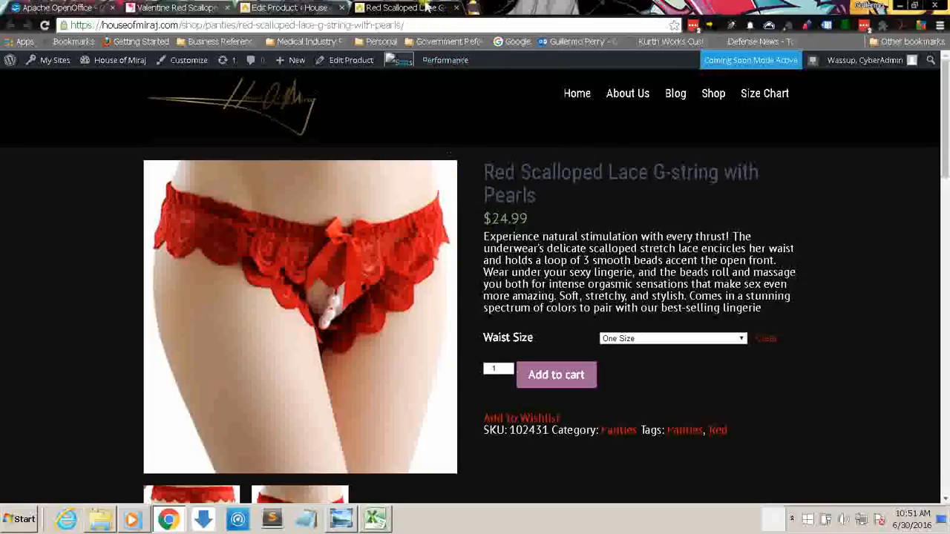
click(455, 8)
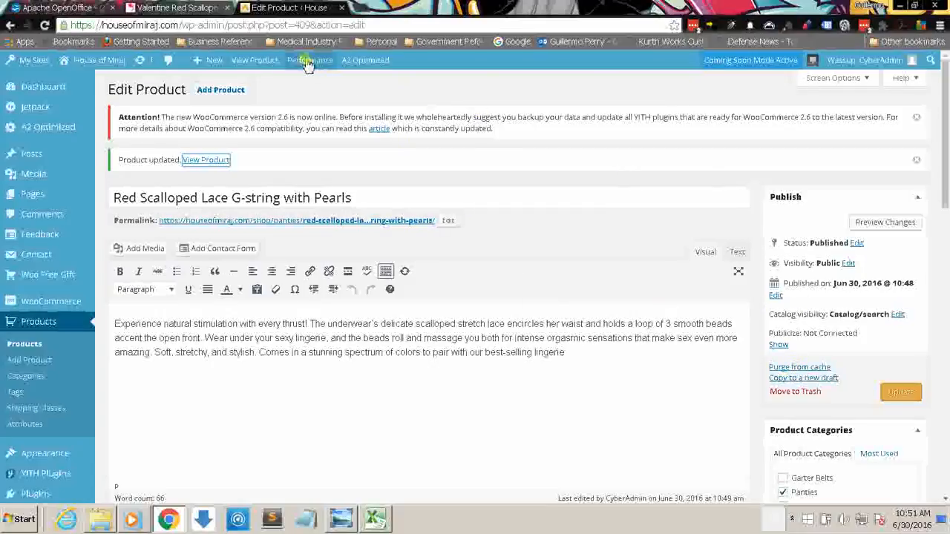
Step: Look over the product's edit page down to its short description, product image and gallery
mouse_move(308, 66)
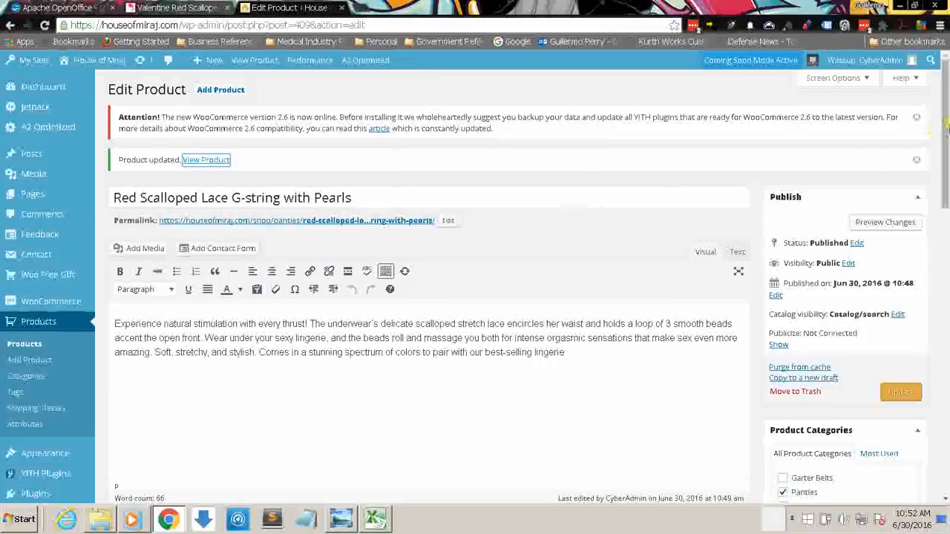
drag(945, 120, 946, 335)
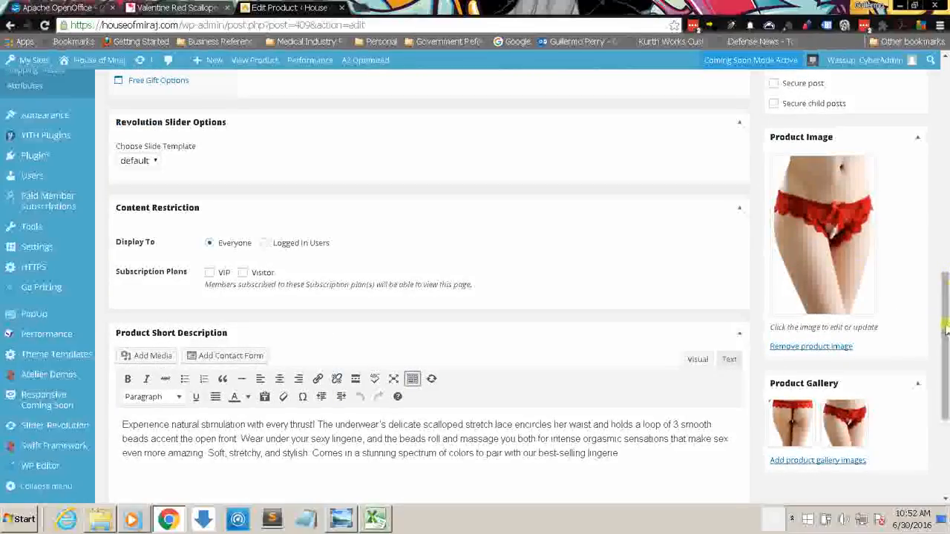
drag(946, 330, 945, 85)
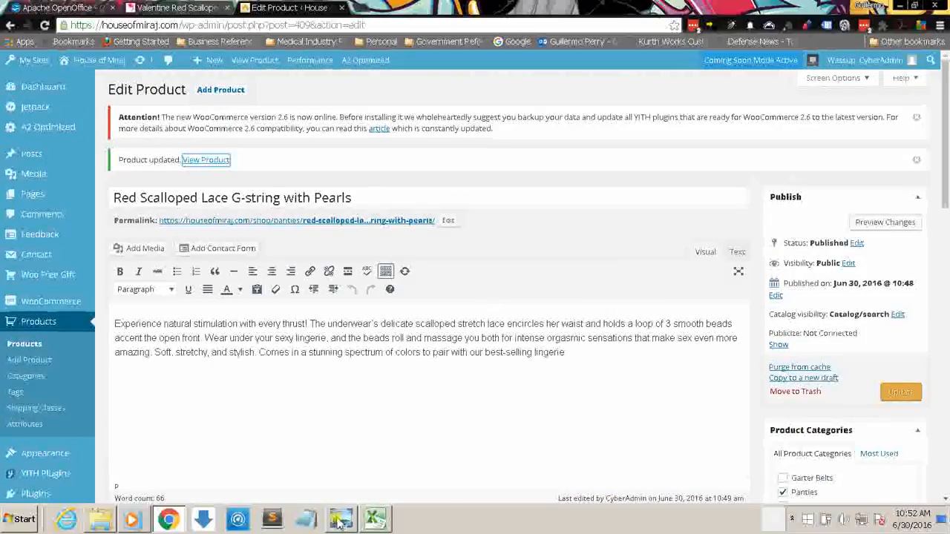